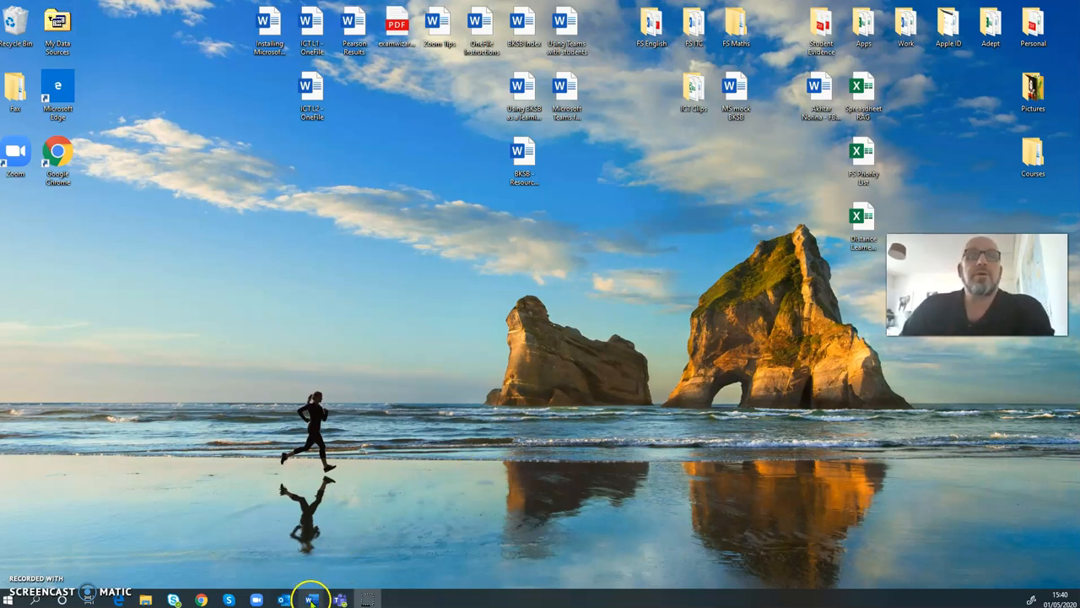
- Switch to the blank Word document that is already open
{"action": "mouse_move", "coordinate": [312, 599]}
{"action": "left_click", "coordinate": [549, 544]}
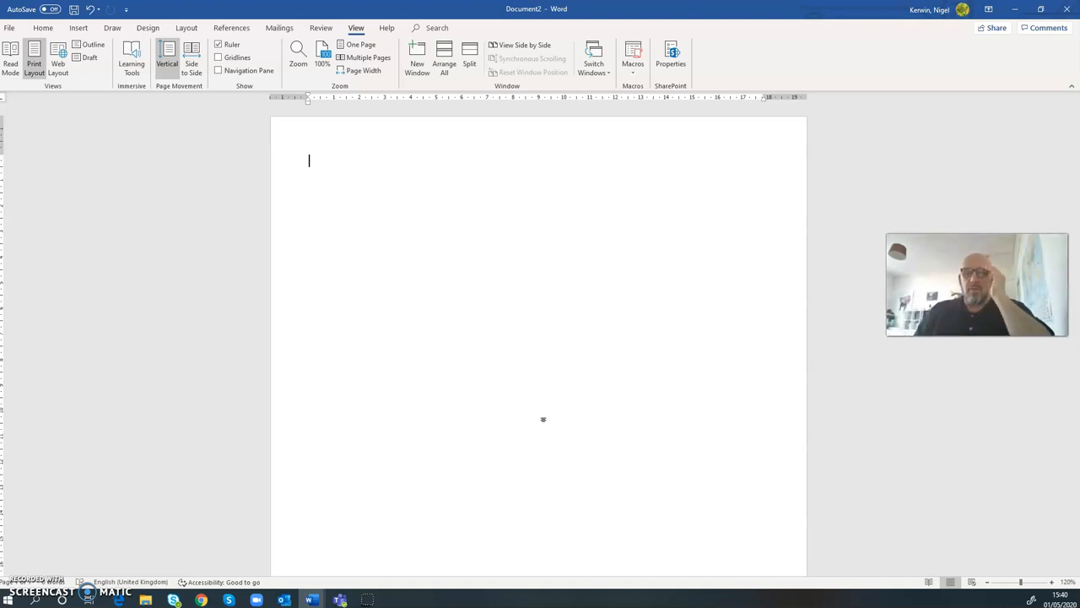
{"action": "left_click", "coordinate": [441, 377]}
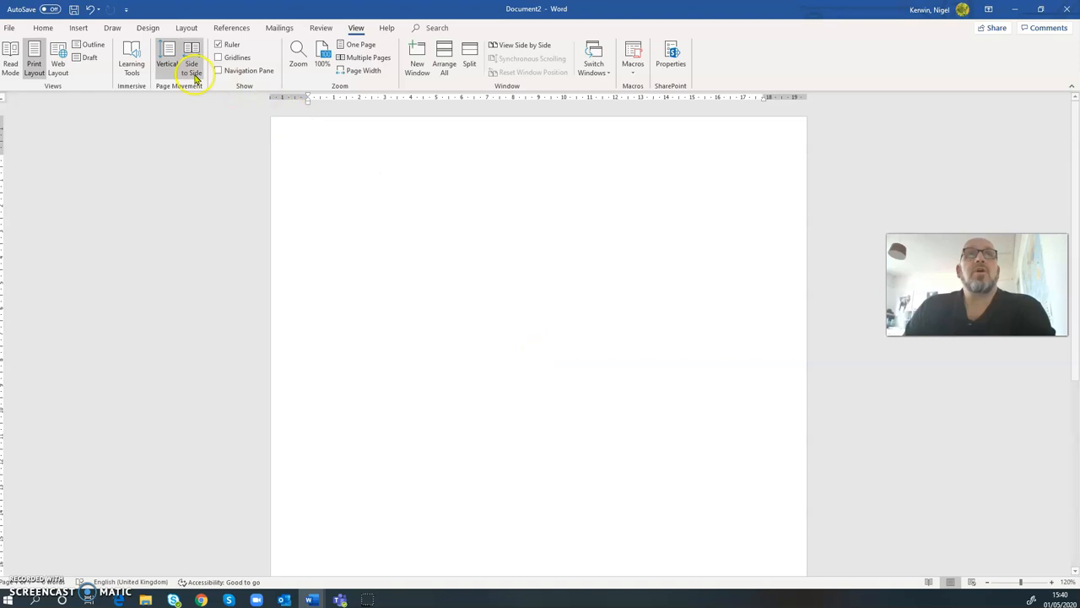
- Try the blank page at A5 size in landscape orientation, and undo both changes
{"action": "left_click", "coordinate": [187, 30]}
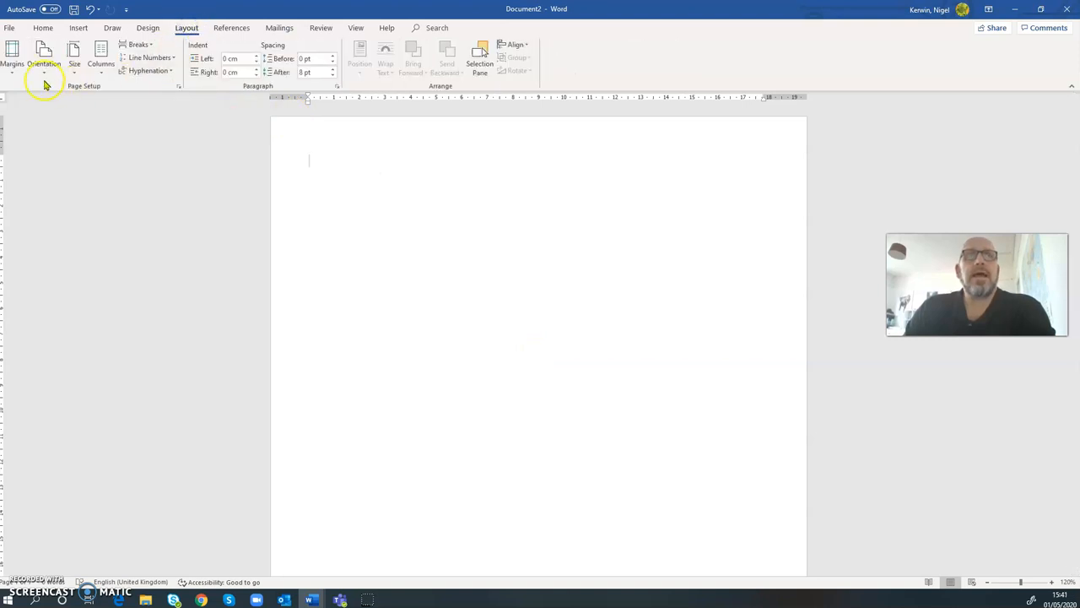
{"action": "left_click", "coordinate": [78, 69]}
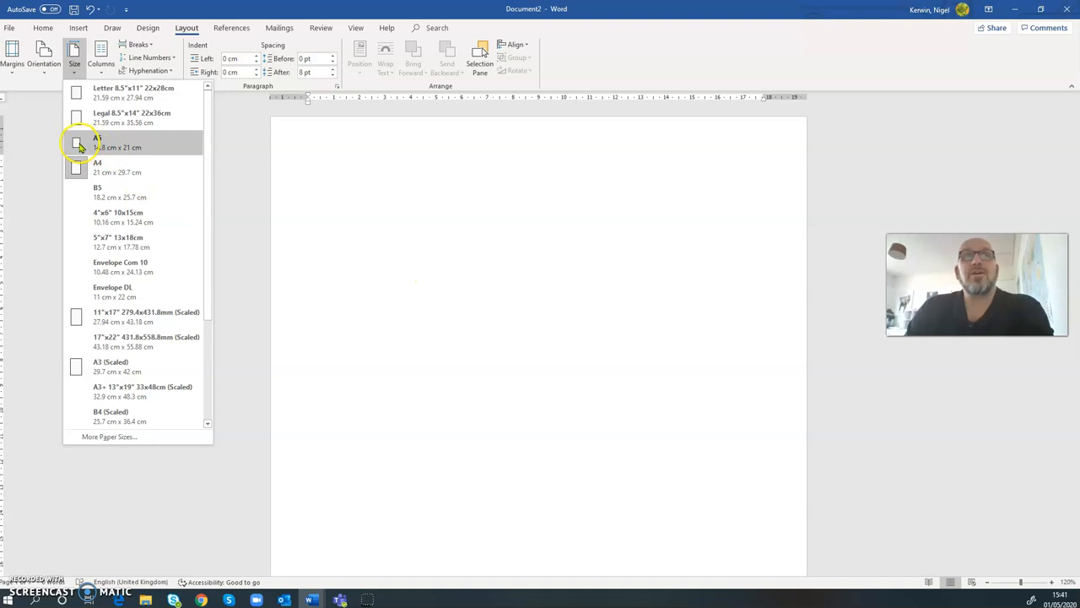
{"action": "left_click", "coordinate": [81, 145]}
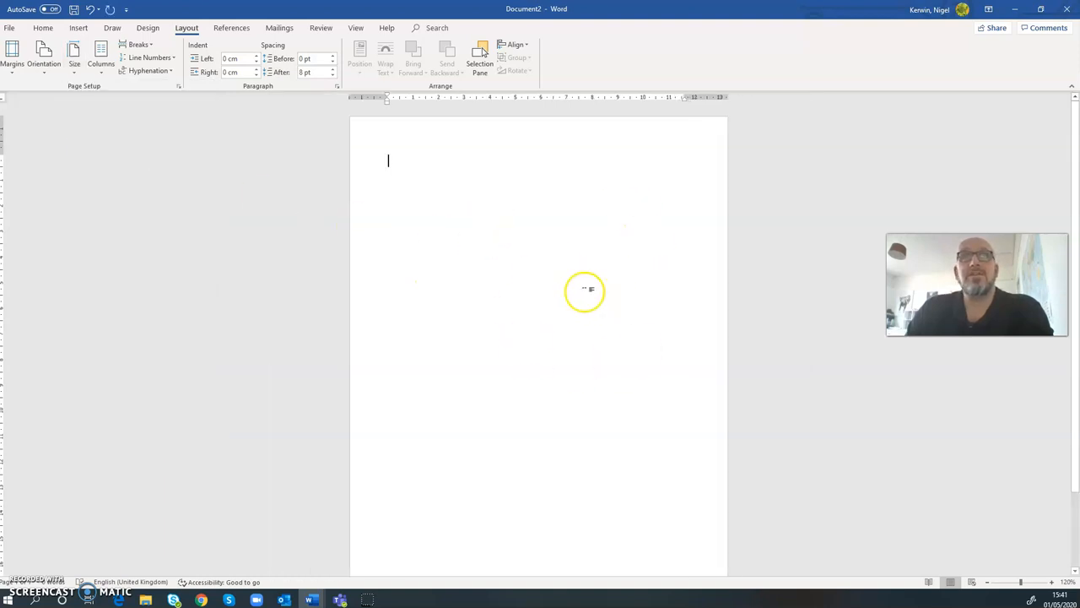
{"action": "left_click", "coordinate": [45, 69]}
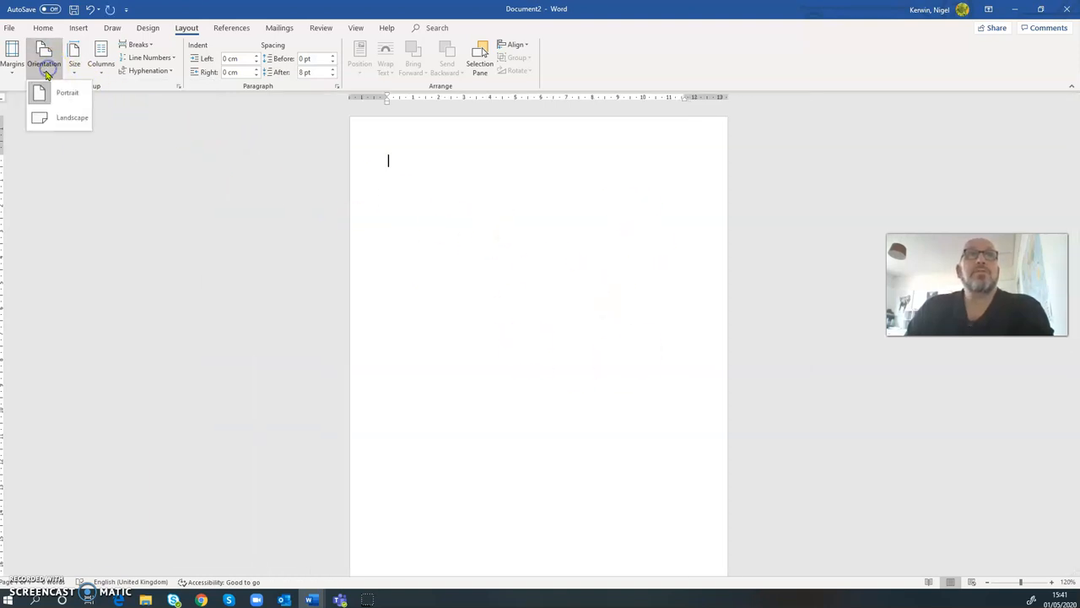
{"action": "left_click", "coordinate": [72, 119]}
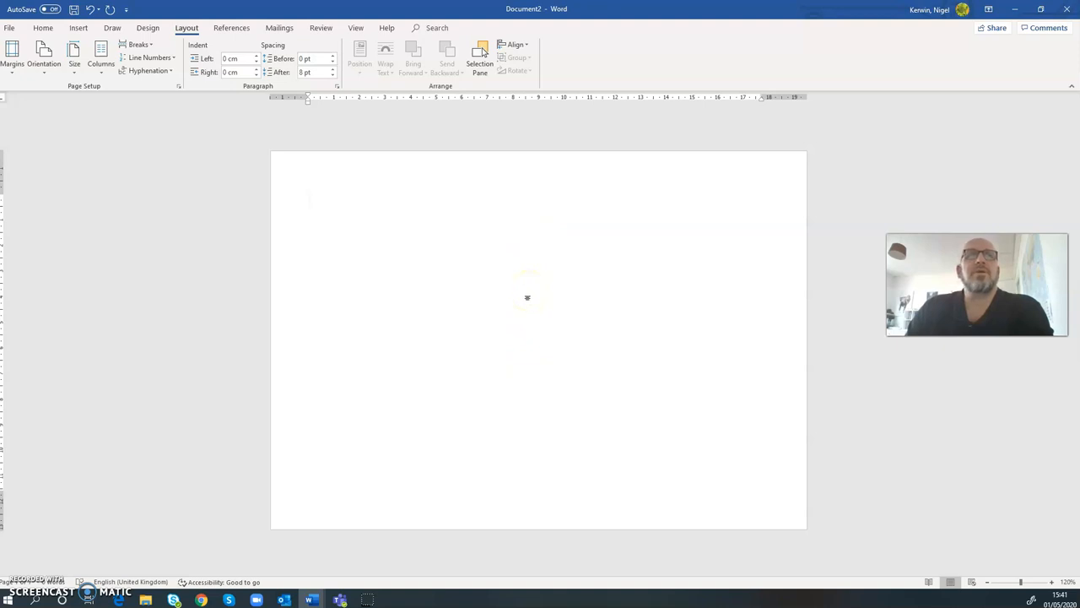
{"action": "left_click", "coordinate": [90, 10]}
{"action": "left_click", "coordinate": [91, 10]}
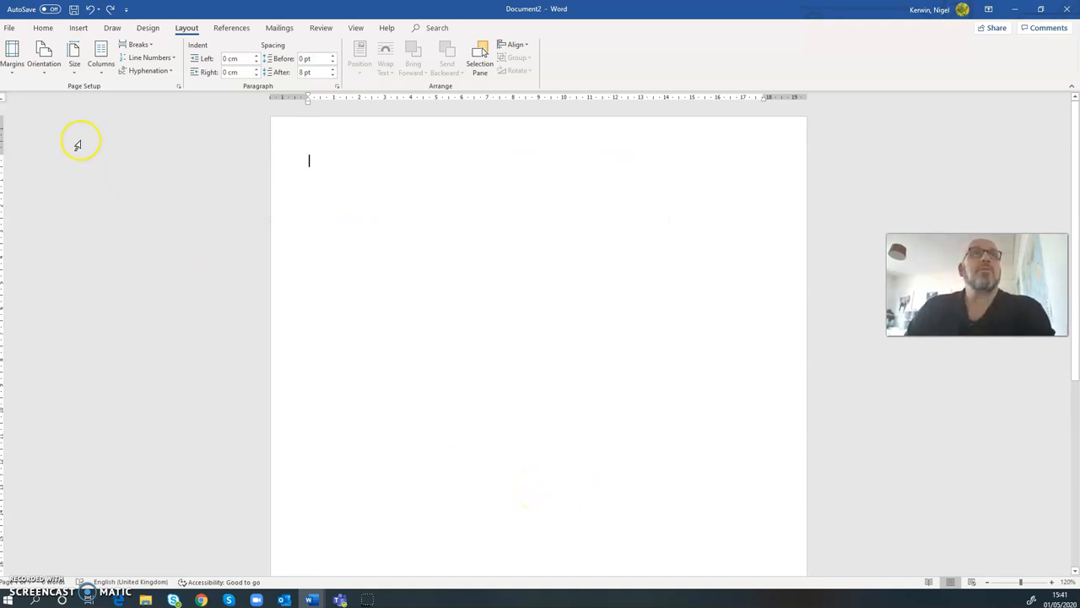
- Apply the Normal margins preset to the page and show the gridlines within the margins
{"action": "left_click", "coordinate": [11, 56]}
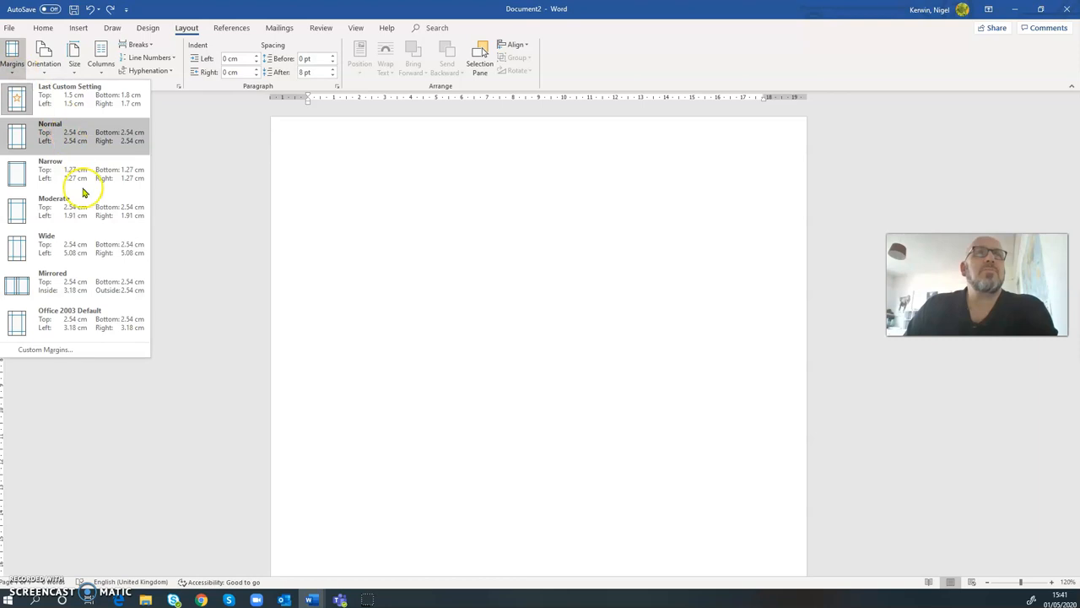
{"action": "left_click", "coordinate": [91, 133]}
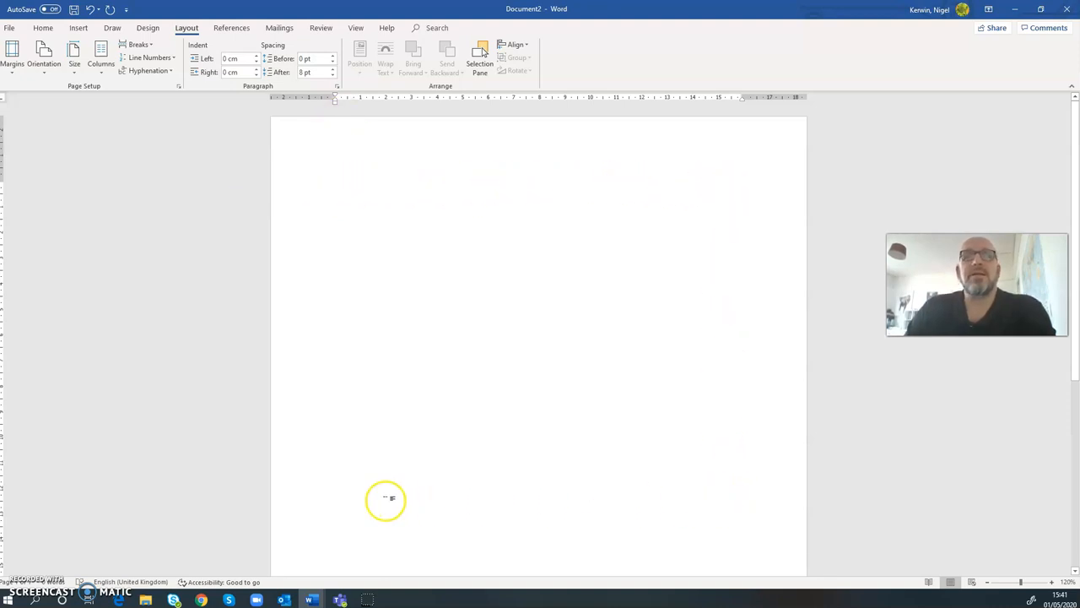
{"action": "left_click", "coordinate": [356, 30]}
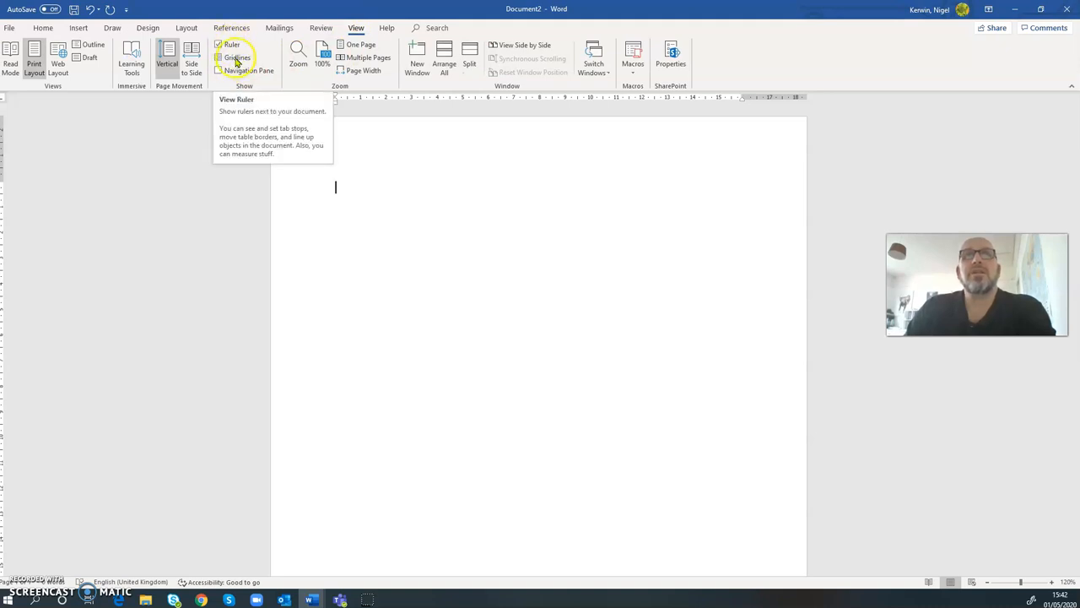
{"action": "left_click", "coordinate": [219, 57]}
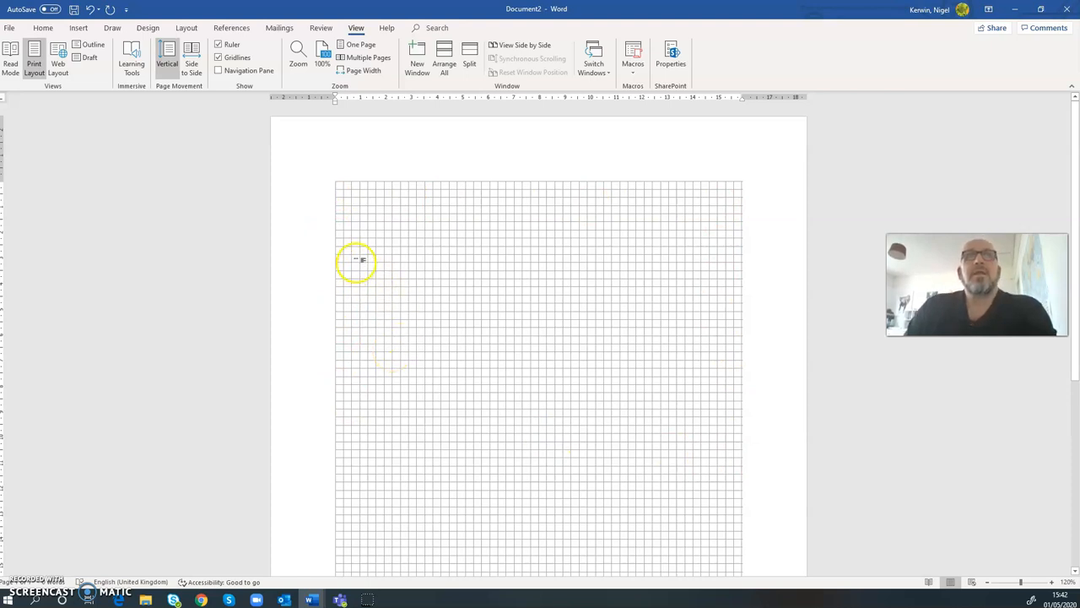
{"action": "scroll", "coordinate": [429, 361], "scroll_direction": "down", "scroll_amount": 2}
{"action": "scroll", "coordinate": [426, 366], "scroll_direction": "down", "scroll_amount": 3}
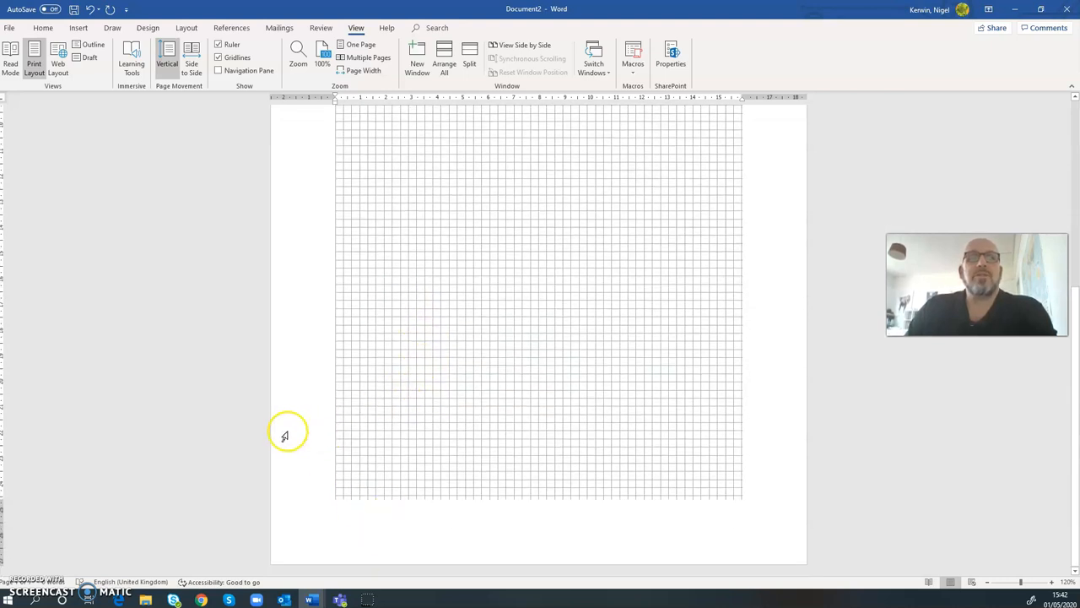
{"action": "scroll", "coordinate": [621, 447], "scroll_direction": "up", "scroll_amount": 5}
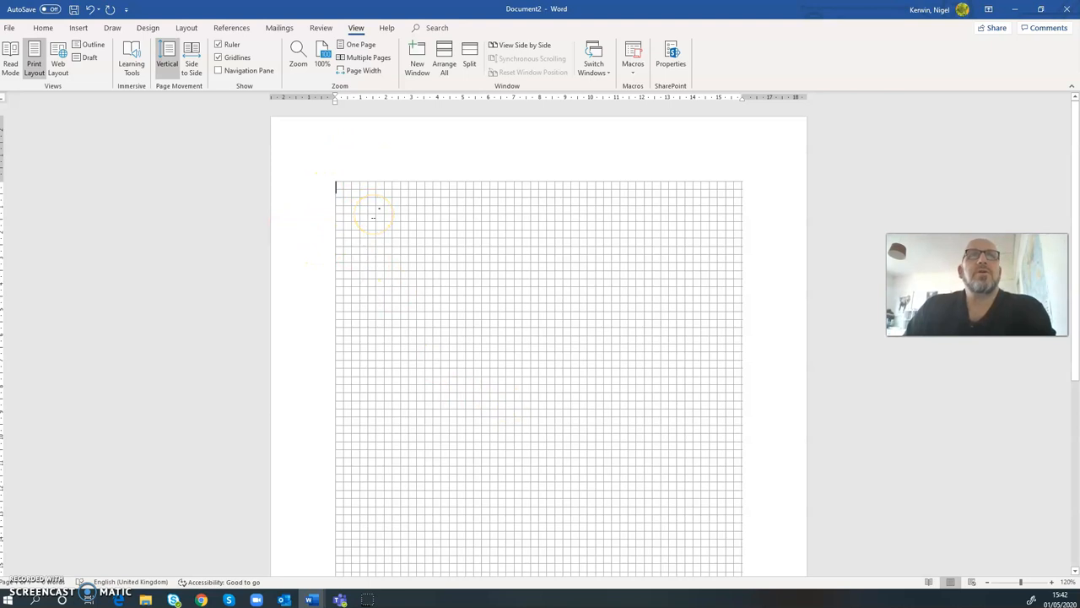
- Open the custom margin settings and set the top and bottom margins to 2 cm
{"action": "left_click", "coordinate": [186, 28]}
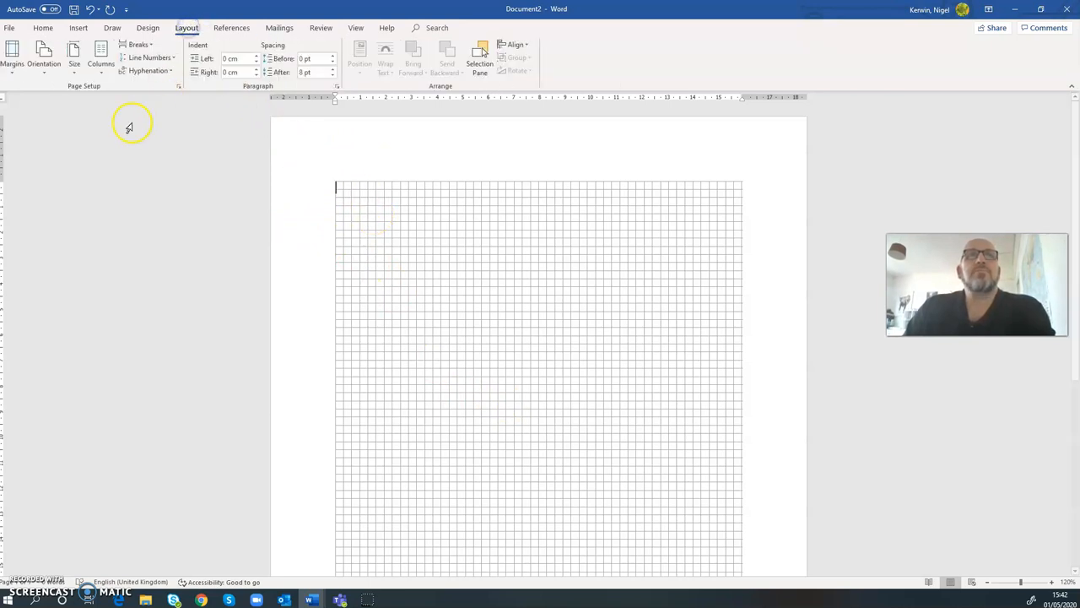
{"action": "left_click", "coordinate": [13, 64]}
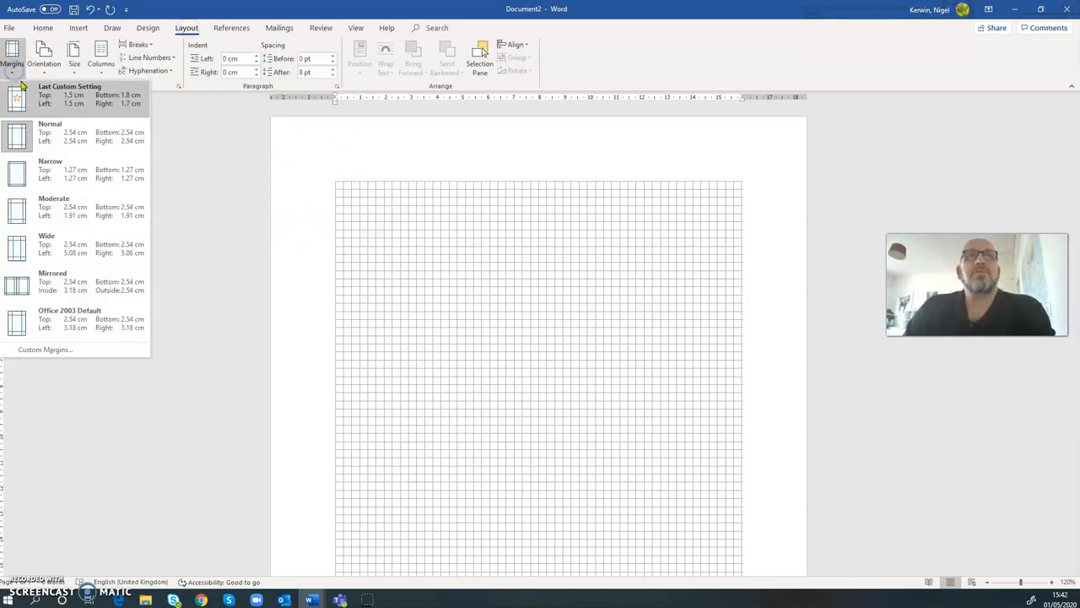
{"action": "left_click", "coordinate": [57, 131]}
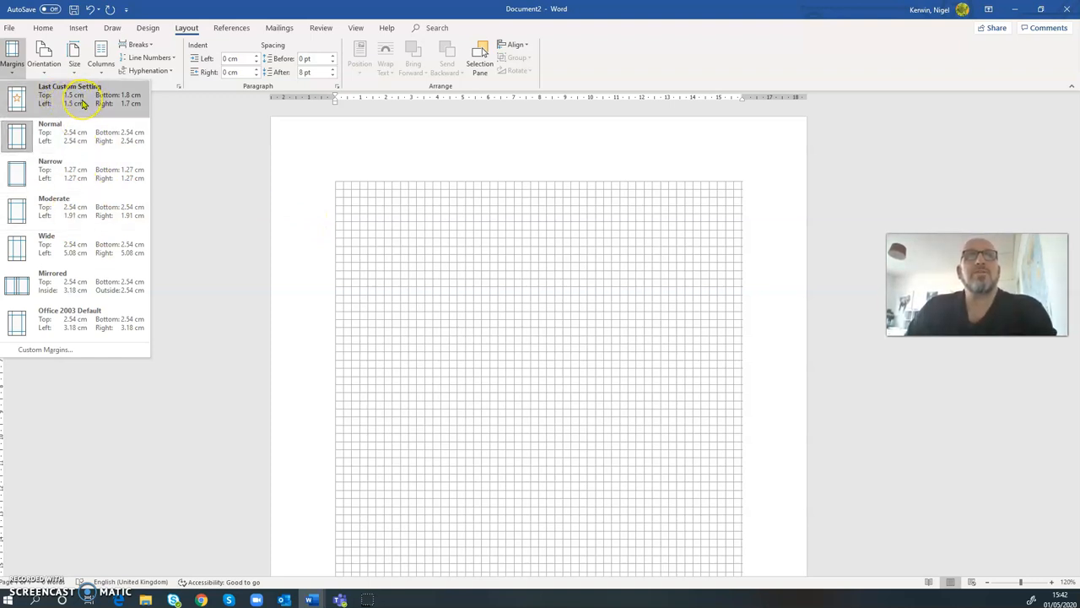
{"action": "left_click", "coordinate": [59, 352]}
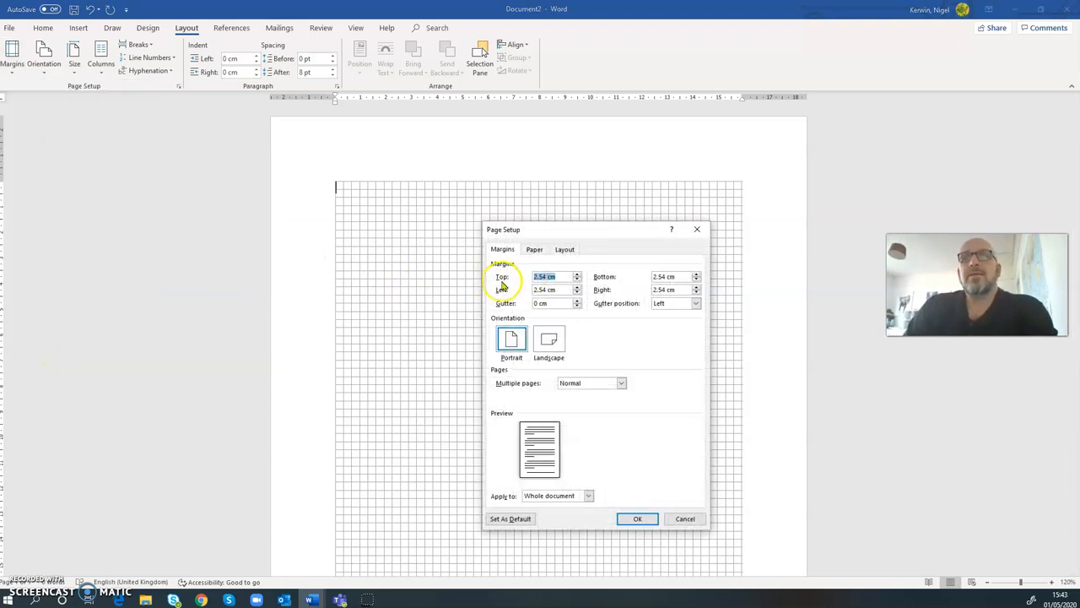
{"action": "left_click", "coordinate": [578, 279]}
{"action": "left_click", "coordinate": [578, 280]}
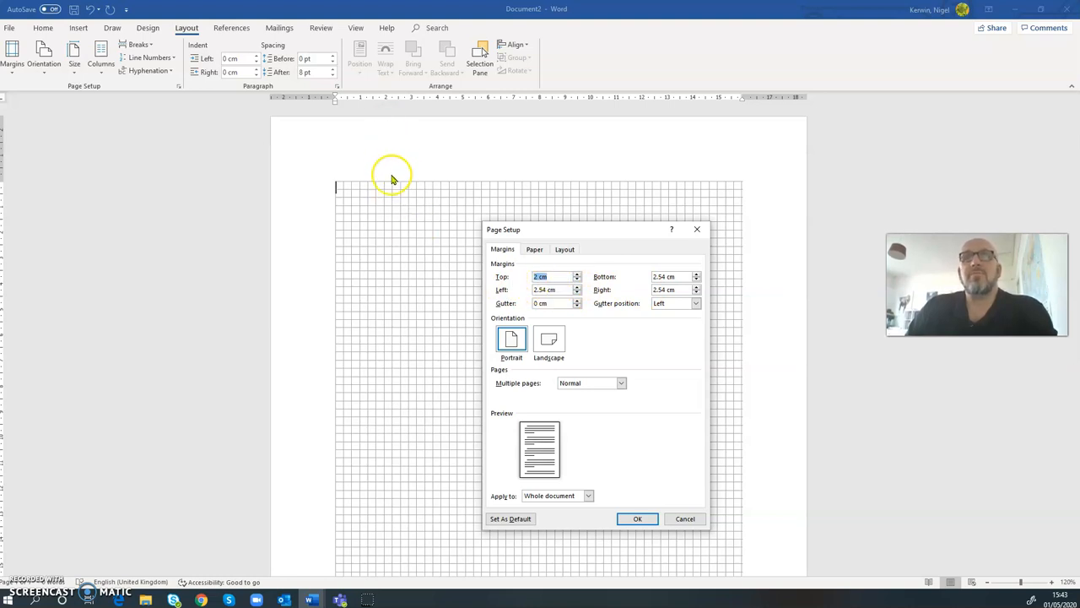
{"action": "left_click", "coordinate": [695, 280]}
{"action": "left_click", "coordinate": [695, 280]}
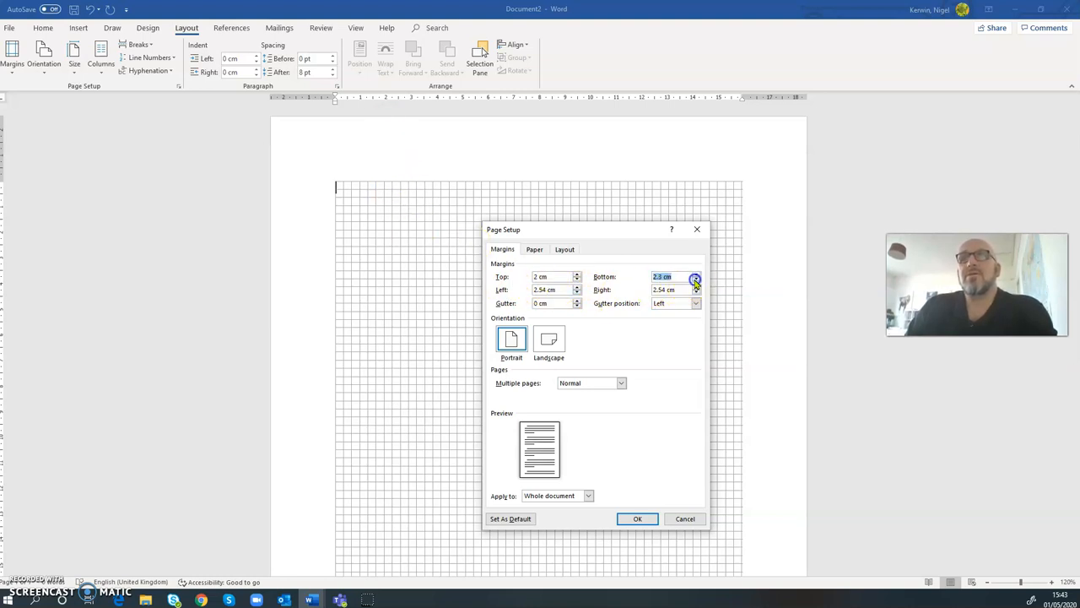
{"action": "left_click", "coordinate": [695, 280]}
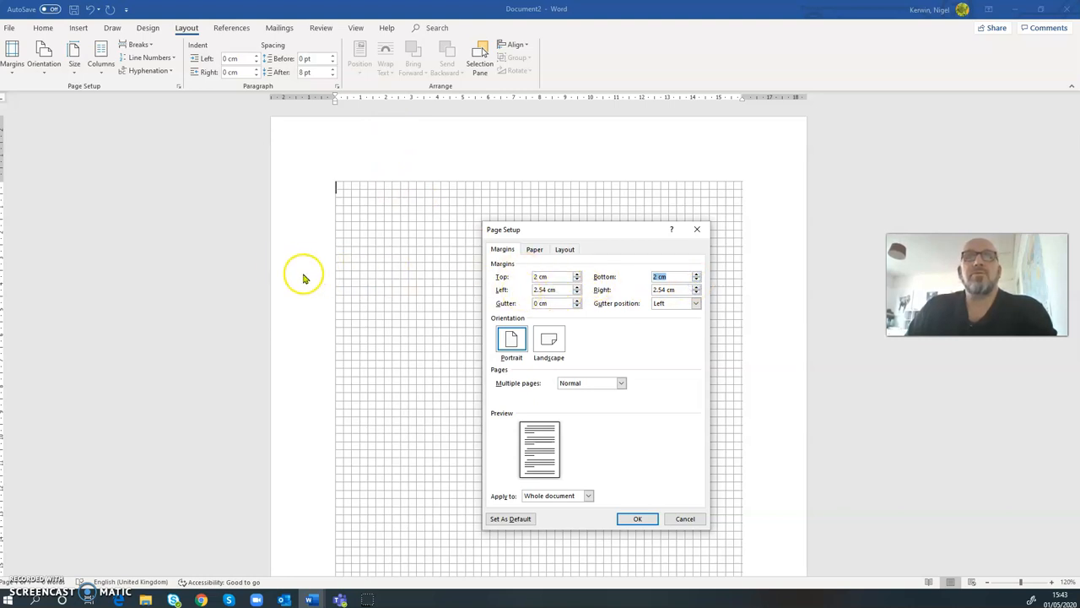
- Set the left margin to 2 cm and apply the custom margins to the whole document
{"action": "left_click", "coordinate": [578, 293]}
{"action": "left_click", "coordinate": [578, 294]}
{"action": "left_click", "coordinate": [577, 294]}
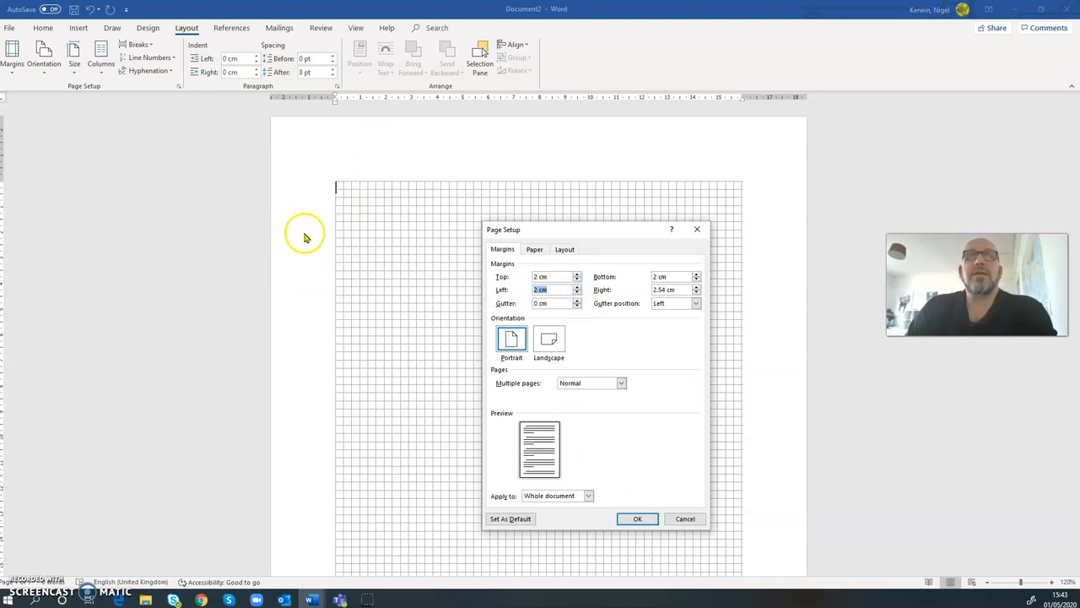
{"action": "left_click", "coordinate": [638, 518]}
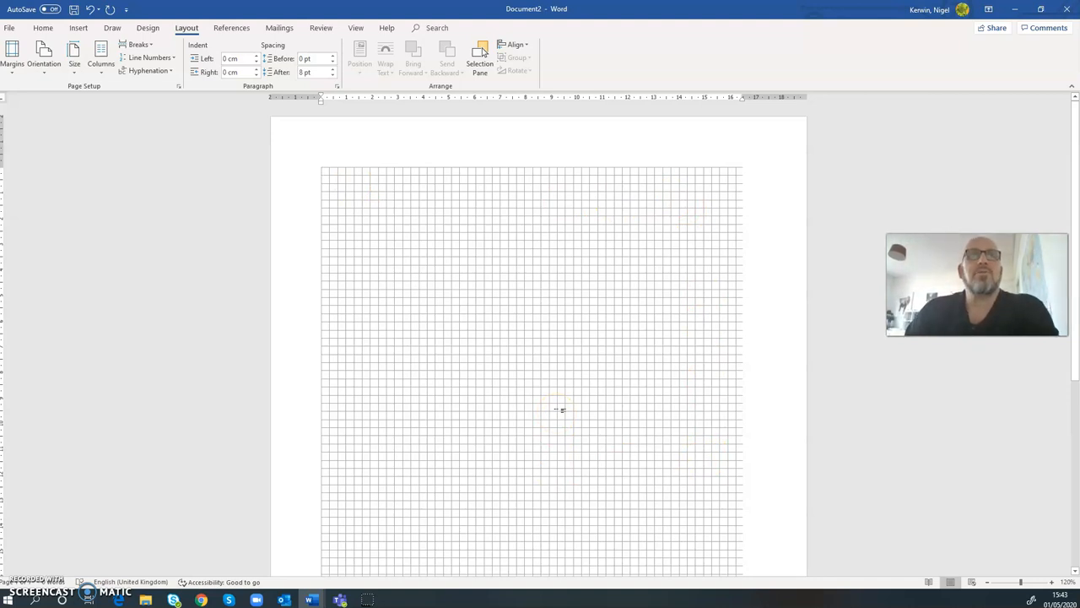
{"action": "left_click", "coordinate": [12, 59]}
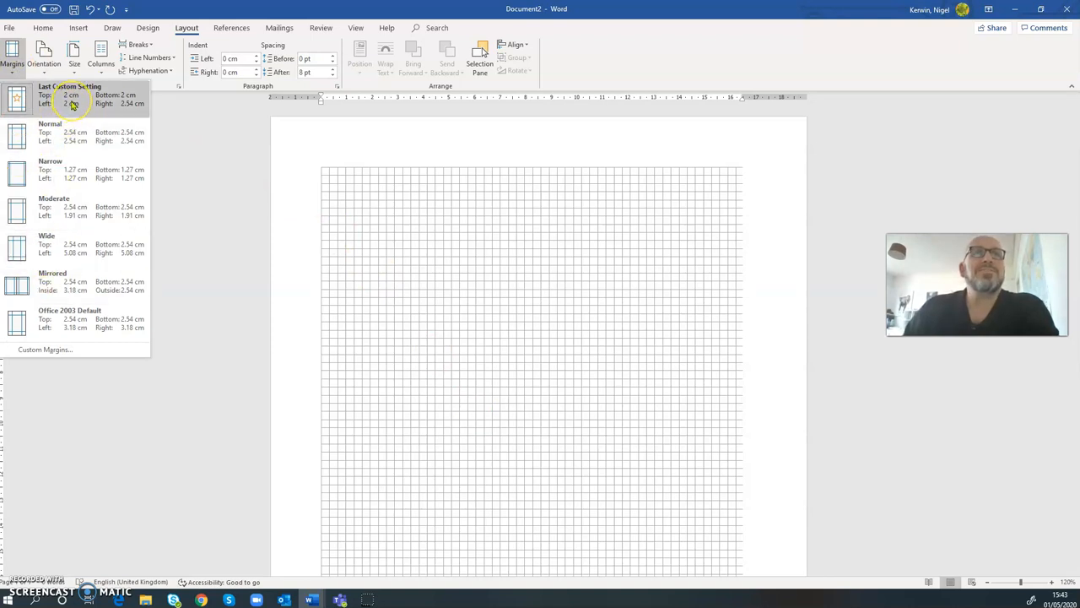
{"action": "left_click", "coordinate": [213, 212]}
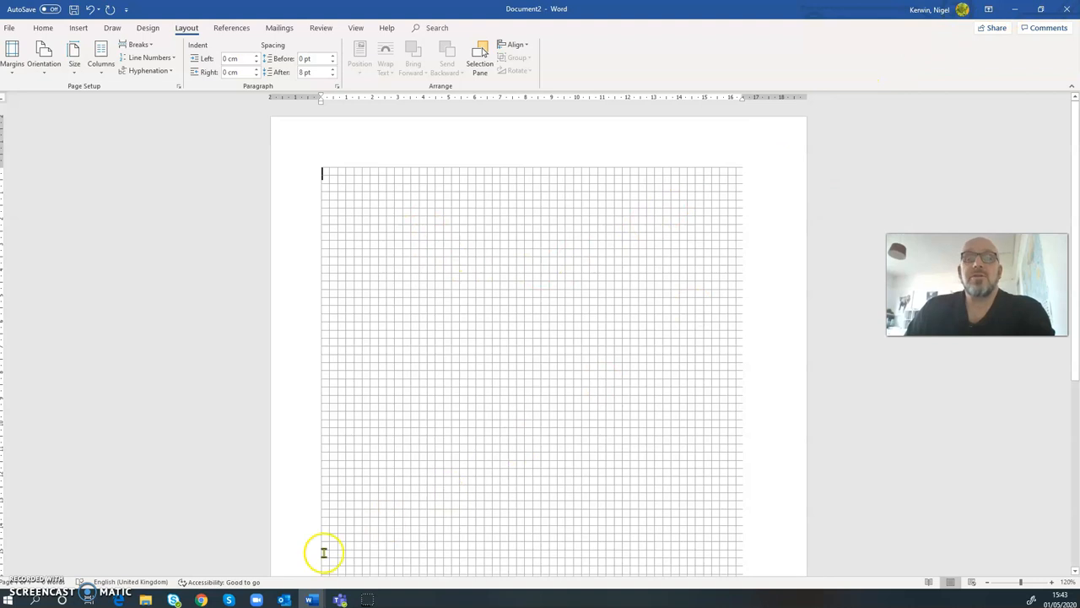
- Switch to the Poster Info document and hide its gridlines
{"action": "mouse_move", "coordinate": [309, 600]}
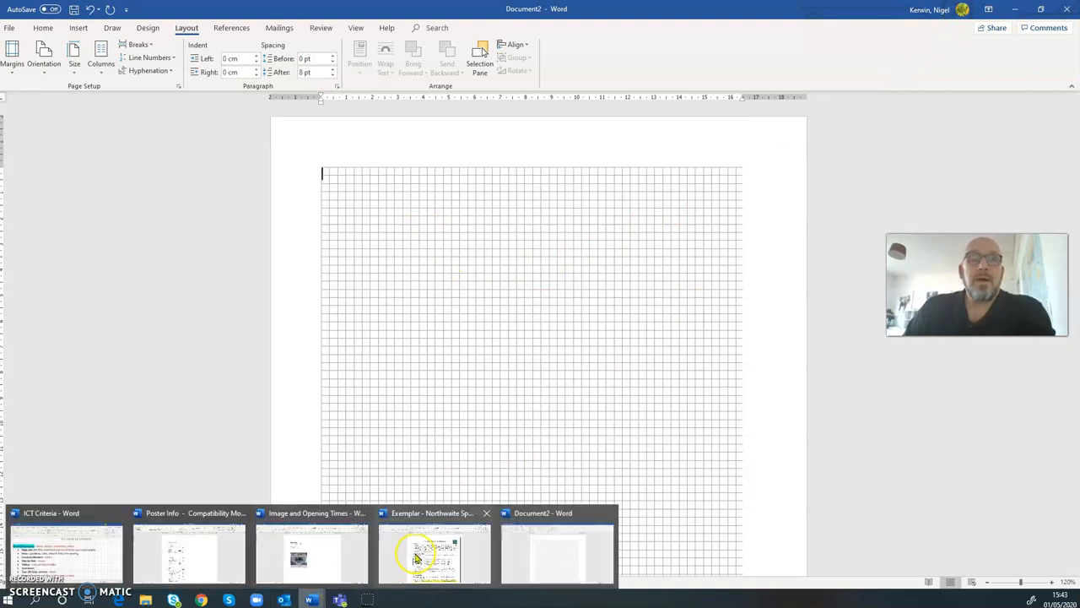
{"action": "left_click", "coordinate": [187, 563]}
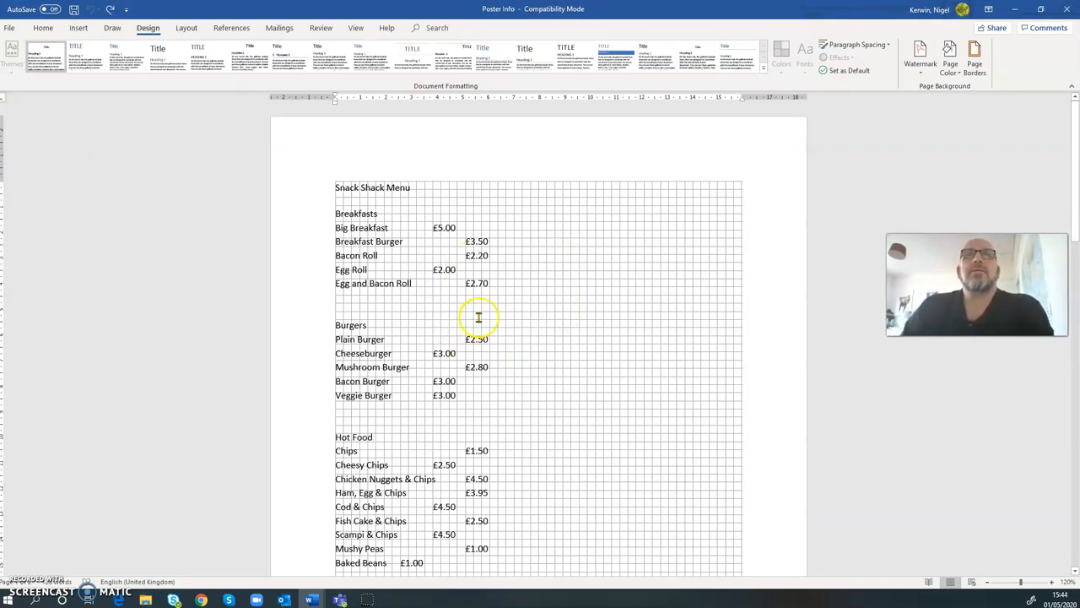
{"action": "left_click", "coordinate": [355, 27]}
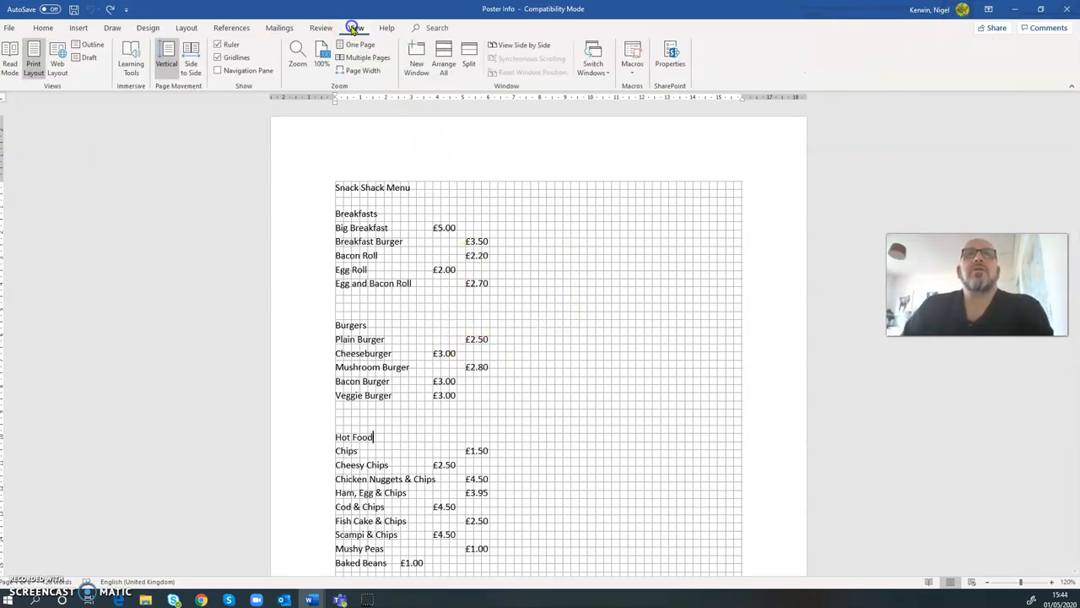
{"action": "left_click", "coordinate": [228, 56]}
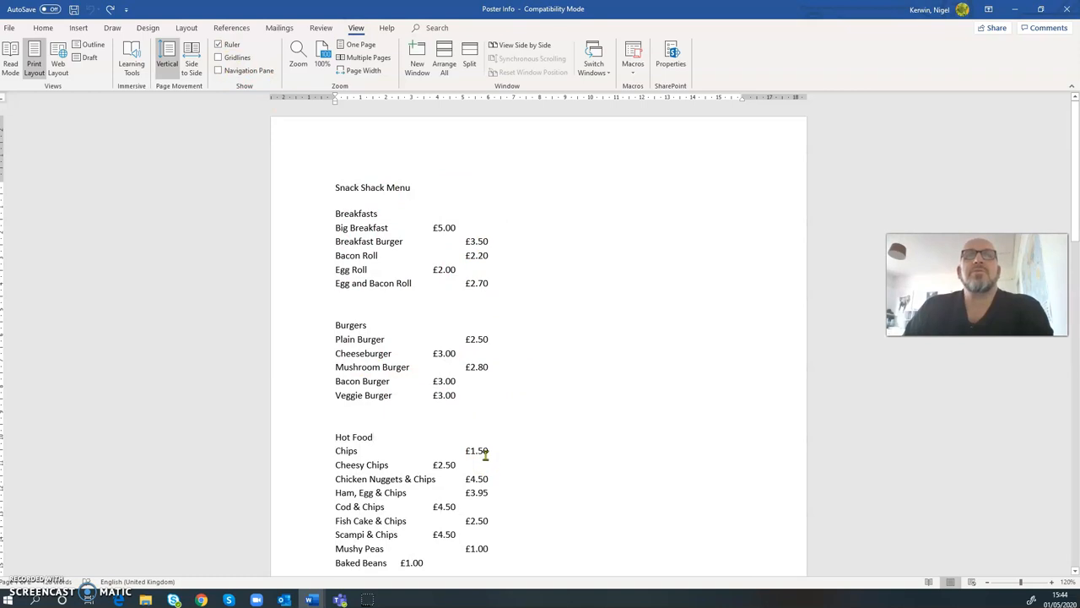
- Review the Snack Shack menu text from the breakfasts to the drinks, and view the Image and Opening Times document
{"action": "scroll", "coordinate": [485, 454], "scroll_direction": "down", "scroll_amount": 7}
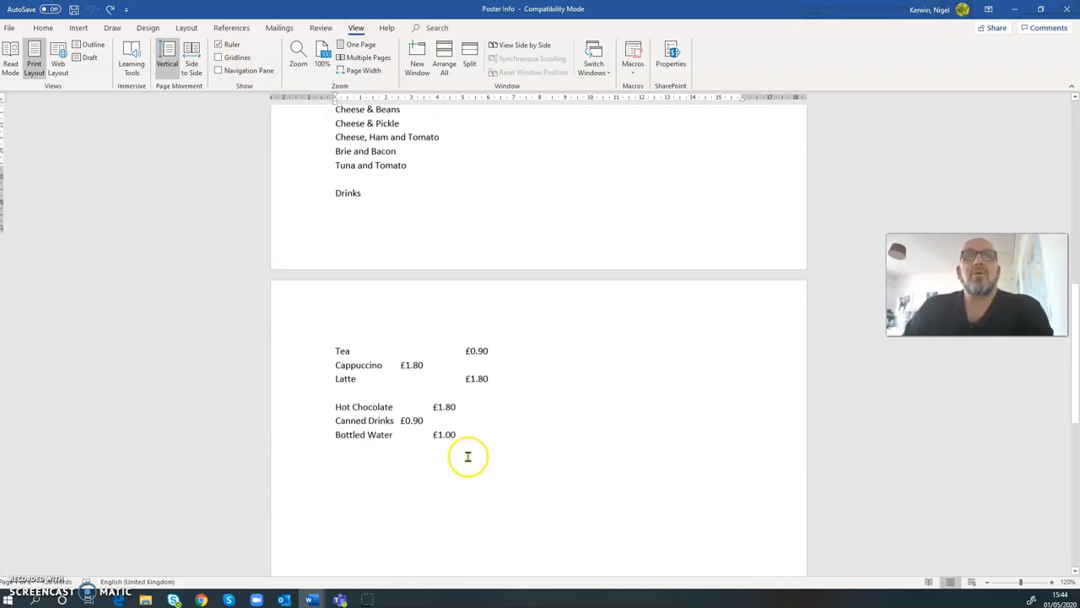
{"action": "scroll", "coordinate": [467, 456], "scroll_direction": "down", "scroll_amount": 2}
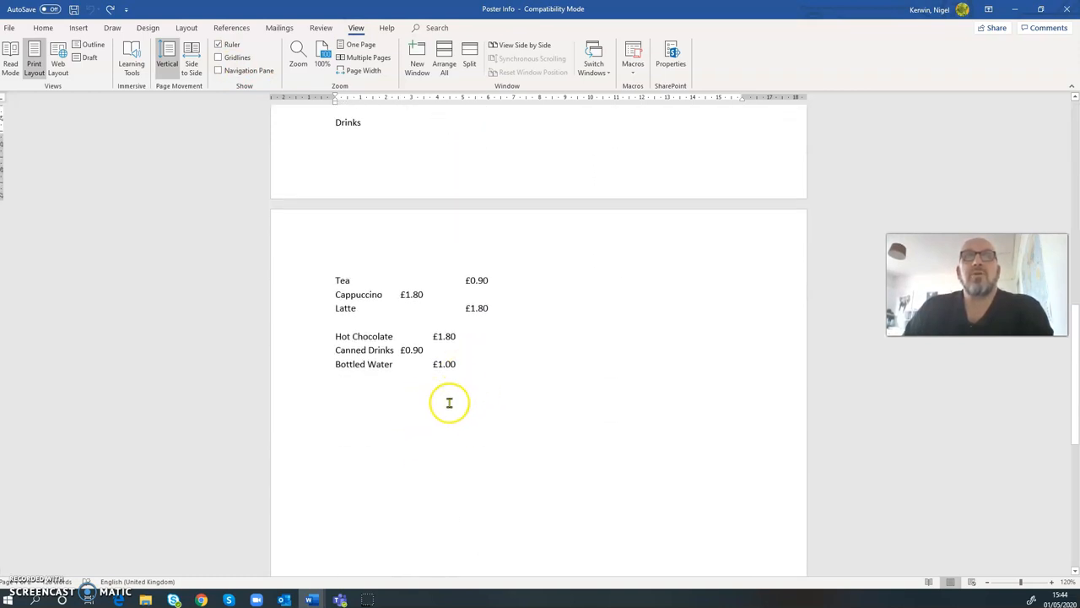
{"action": "scroll", "coordinate": [449, 403], "scroll_direction": "up", "scroll_amount": 15}
{"action": "scroll", "coordinate": [447, 397], "scroll_direction": "up", "scroll_amount": 3}
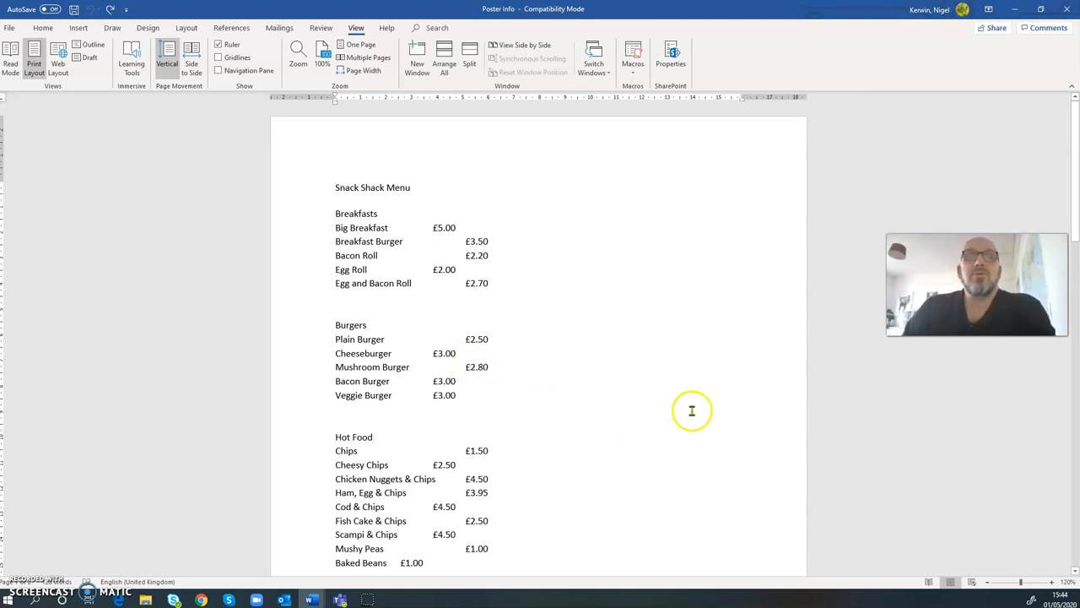
{"action": "mouse_move", "coordinate": [311, 599]}
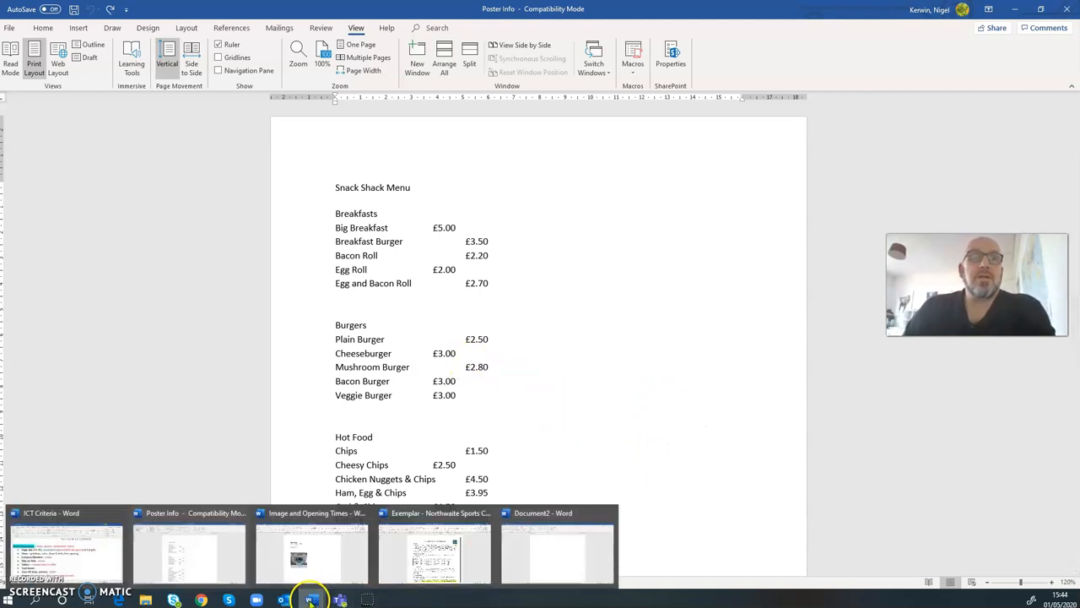
{"action": "left_click", "coordinate": [303, 560]}
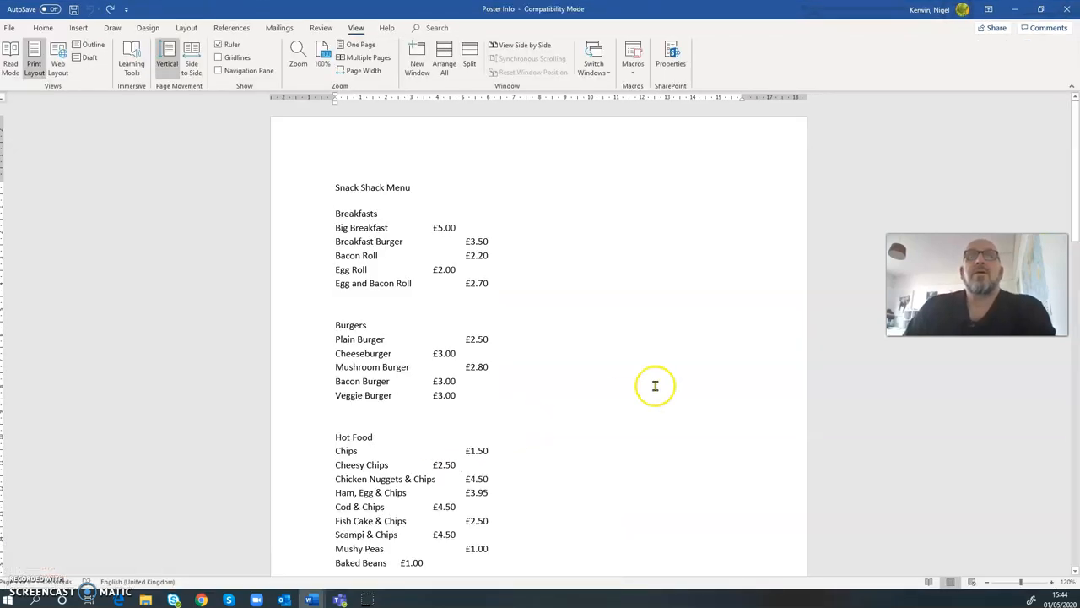
{"action": "scroll", "coordinate": [659, 431], "scroll_direction": "down", "scroll_amount": 5}
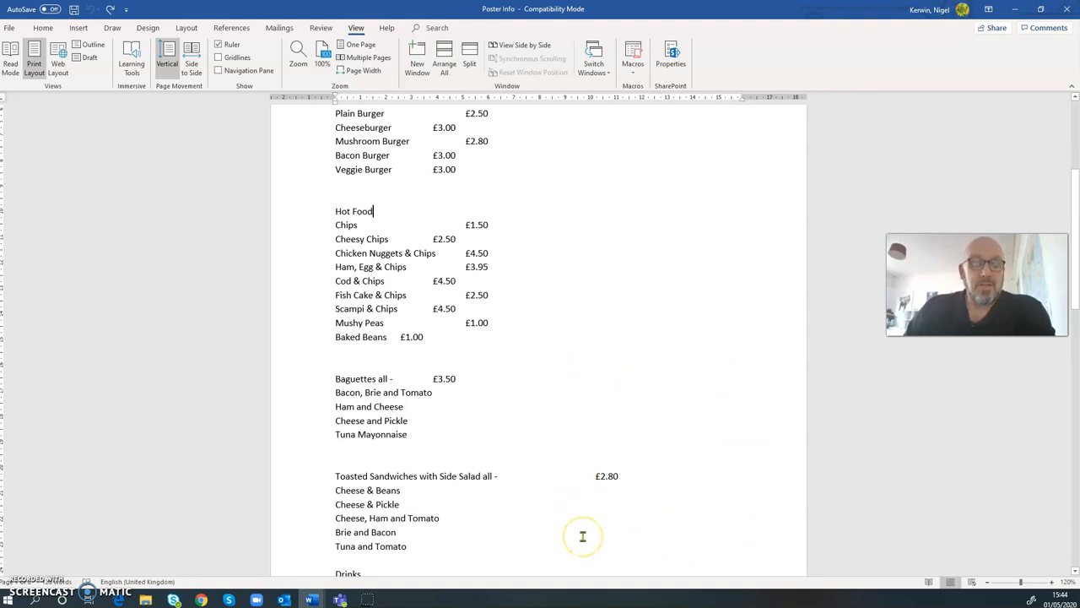
- Format the text after the Snack Shack Menu title as two equal-width columns, applied from this point forward
{"action": "scroll", "coordinate": [570, 534], "scroll_direction": "up", "scroll_amount": 5}
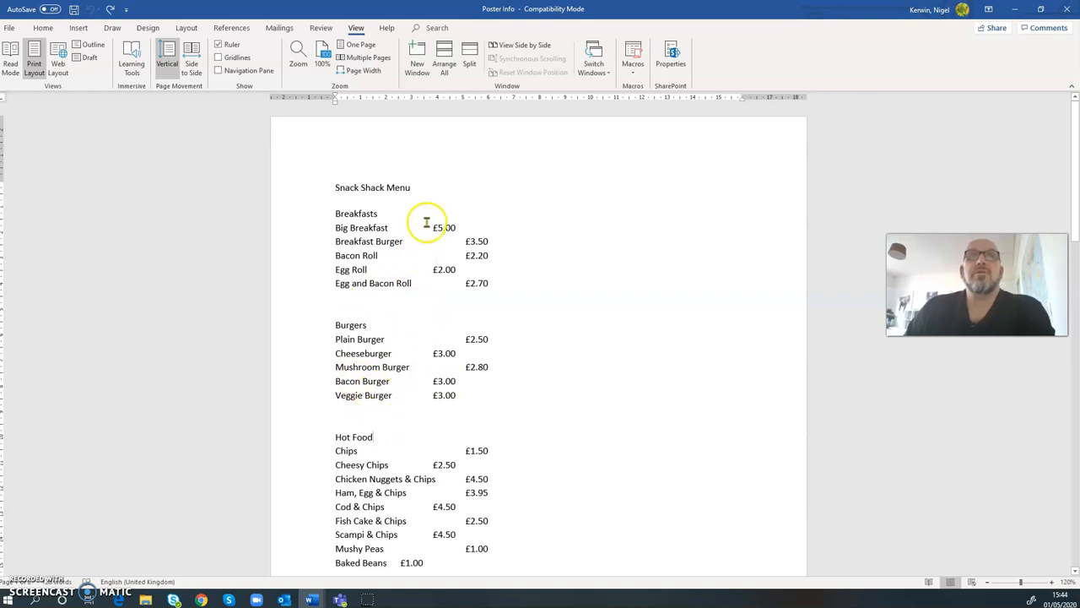
{"action": "left_click", "coordinate": [427, 188]}
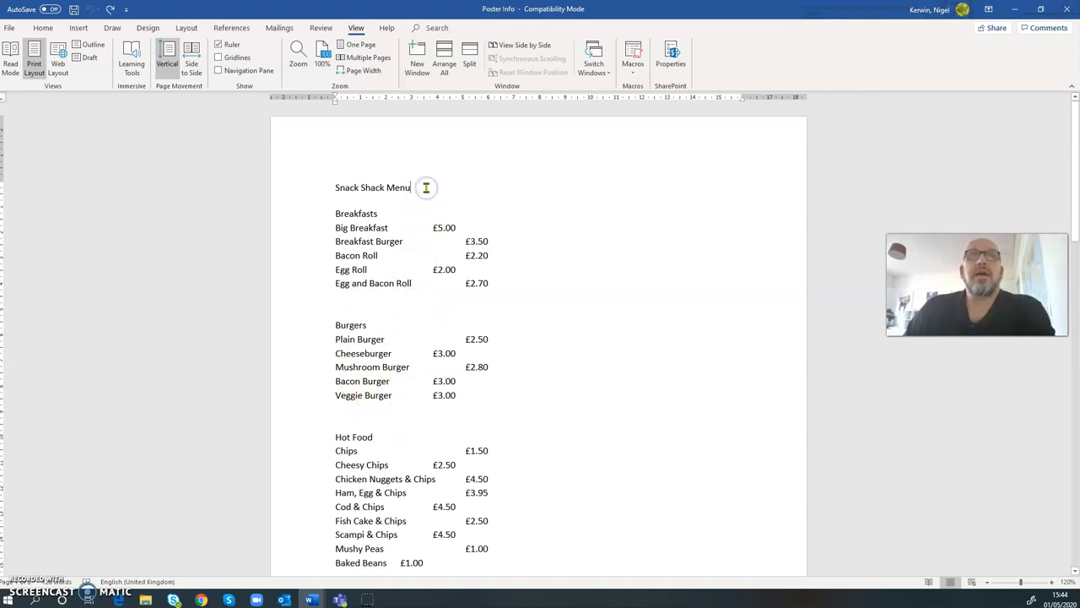
{"action": "left_click", "coordinate": [336, 188]}
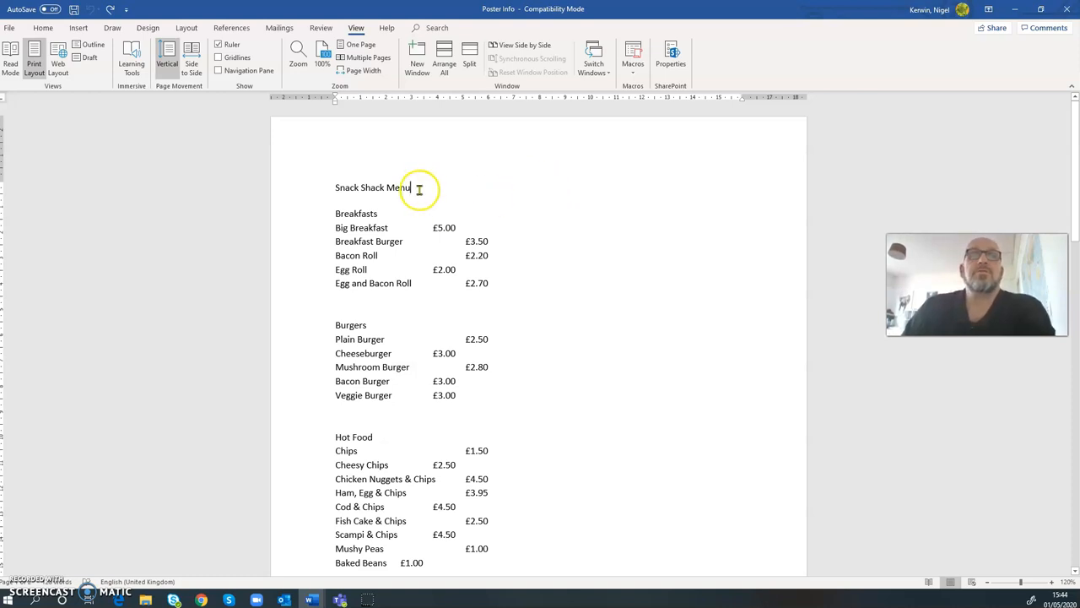
{"action": "left_click", "coordinate": [187, 28]}
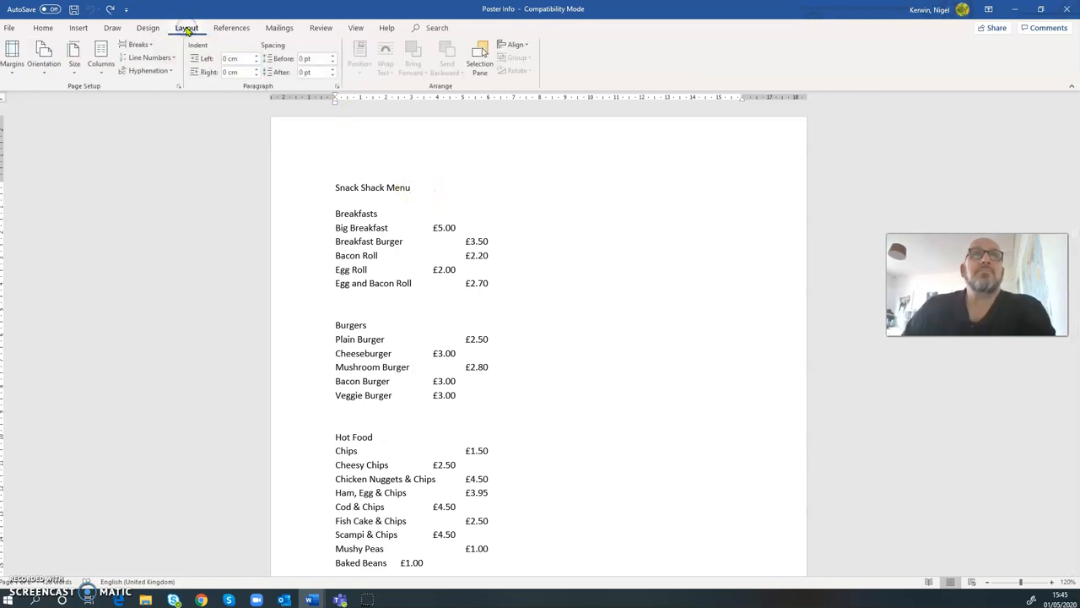
{"action": "left_click", "coordinate": [107, 76]}
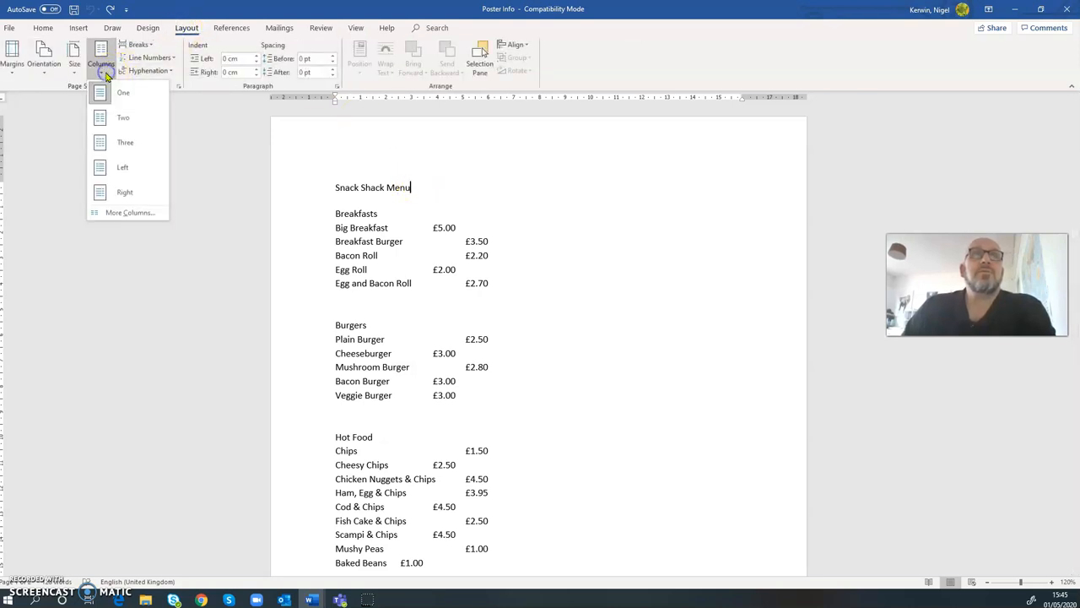
{"action": "left_click", "coordinate": [120, 214]}
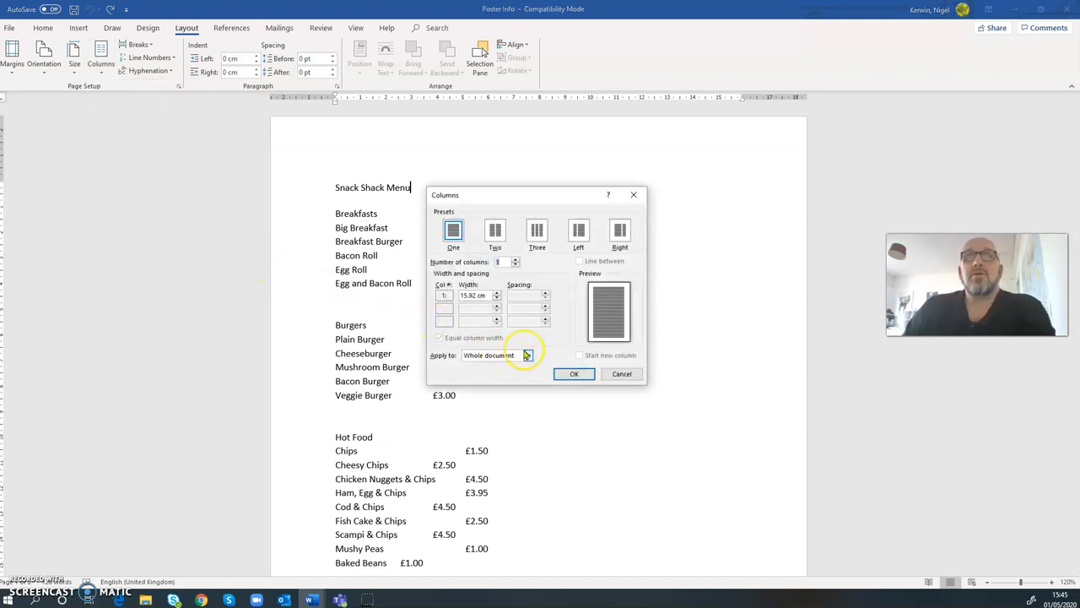
{"action": "left_click", "coordinate": [528, 355]}
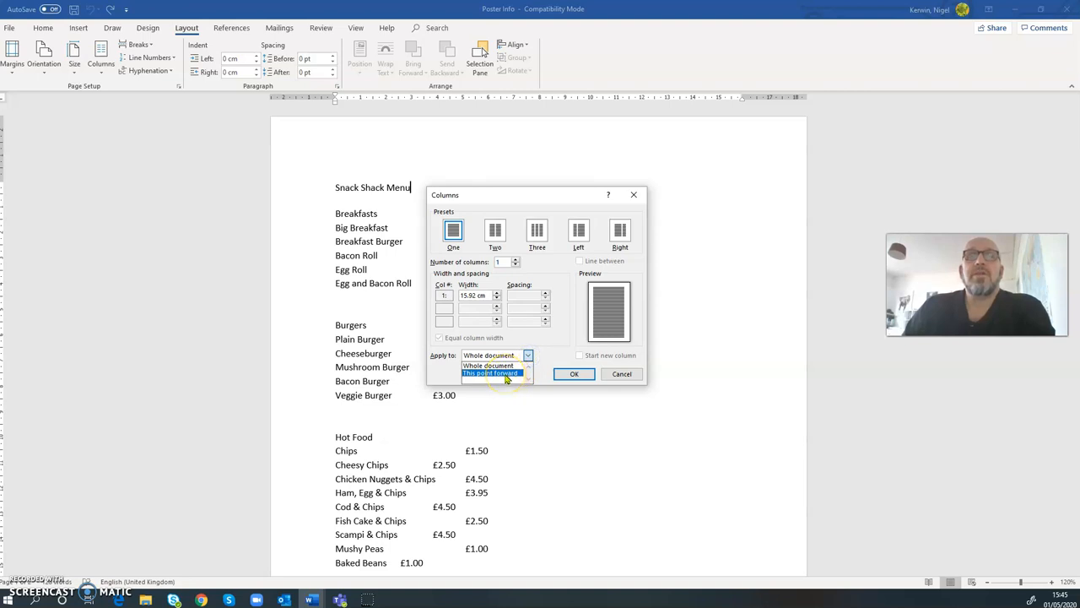
{"action": "left_click", "coordinate": [507, 374]}
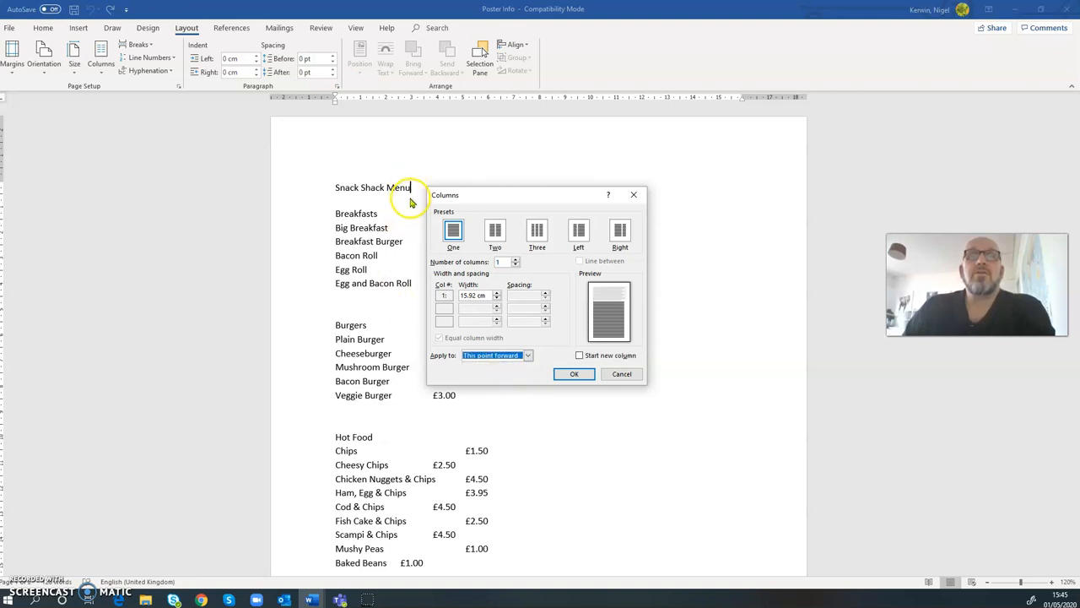
{"action": "left_click", "coordinate": [496, 234]}
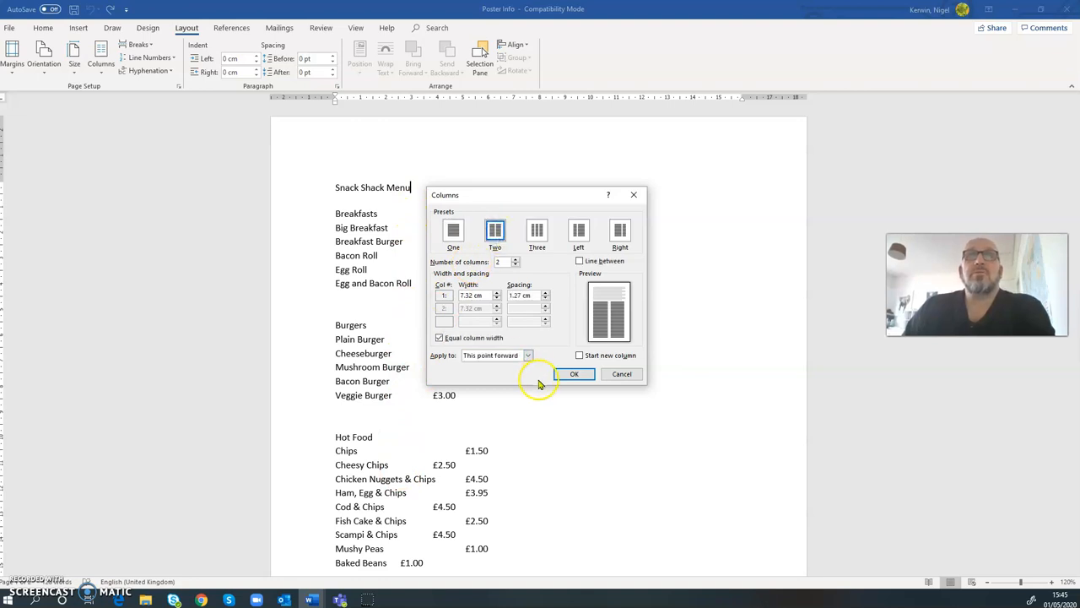
{"action": "left_click", "coordinate": [575, 374]}
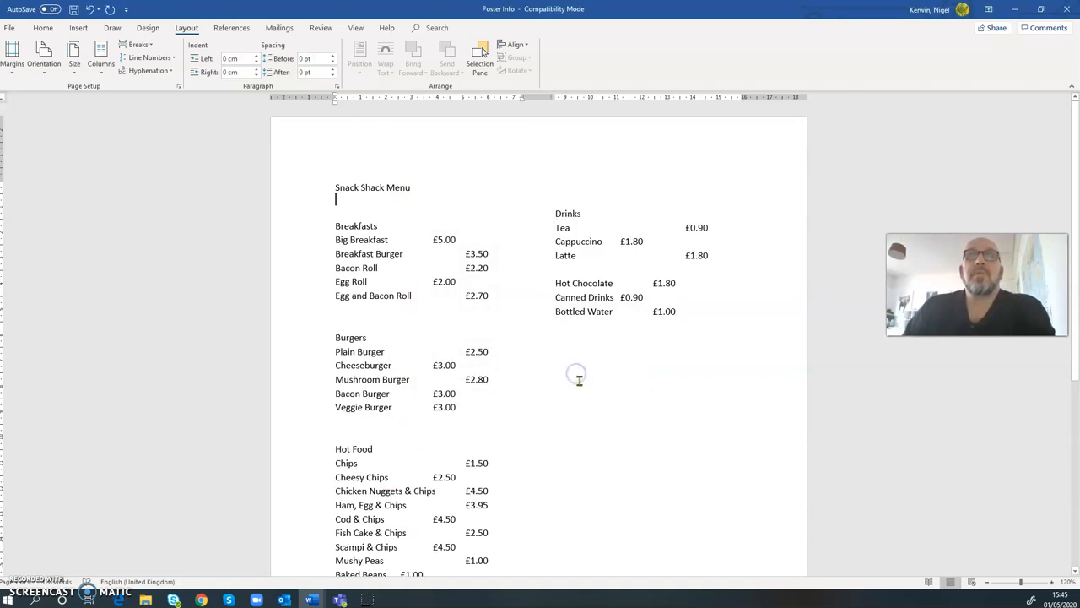
- Check how the menu flows across the two columns and insert four blank lines above the Burgers heading
{"action": "scroll", "coordinate": [530, 392], "scroll_direction": "down", "scroll_amount": 3}
{"action": "scroll", "coordinate": [528, 393], "scroll_direction": "down", "scroll_amount": 4}
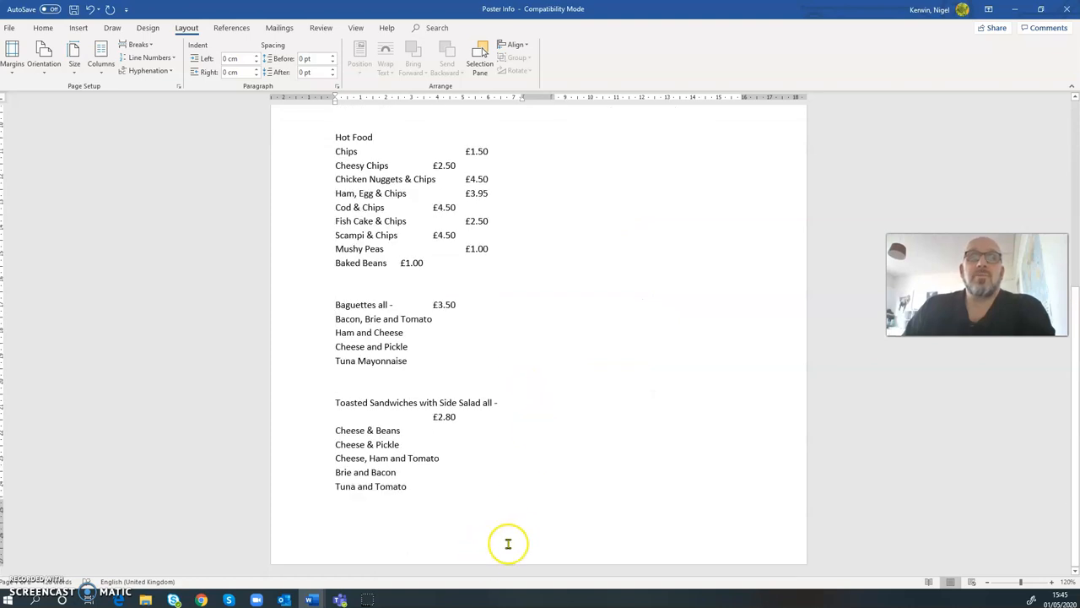
{"action": "scroll", "coordinate": [520, 490], "scroll_direction": "up", "scroll_amount": 3}
{"action": "scroll", "coordinate": [521, 483], "scroll_direction": "up", "scroll_amount": 4}
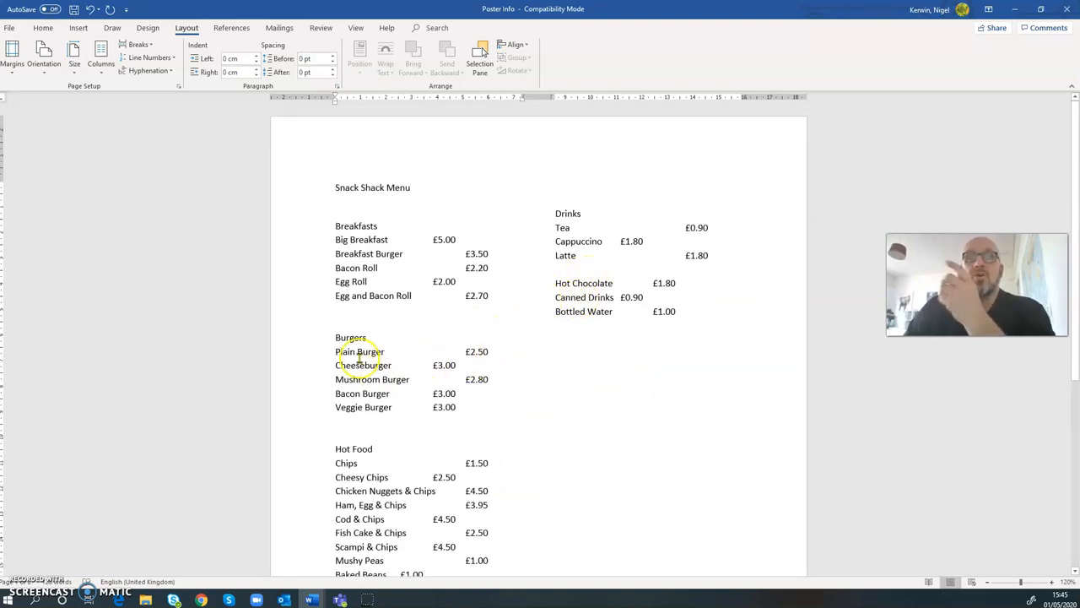
{"action": "left_click", "coordinate": [342, 322]}
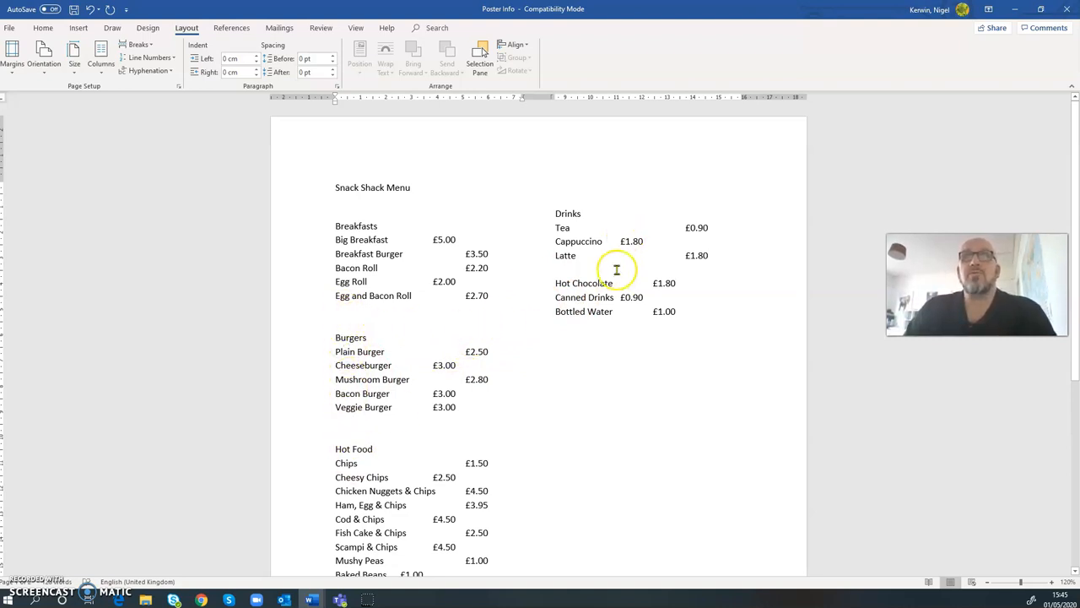
{"action": "key", "text": "Return"}
{"action": "key", "text": "Return"}
{"action": "key", "text": "Return"}
{"action": "key", "text": "Return"}
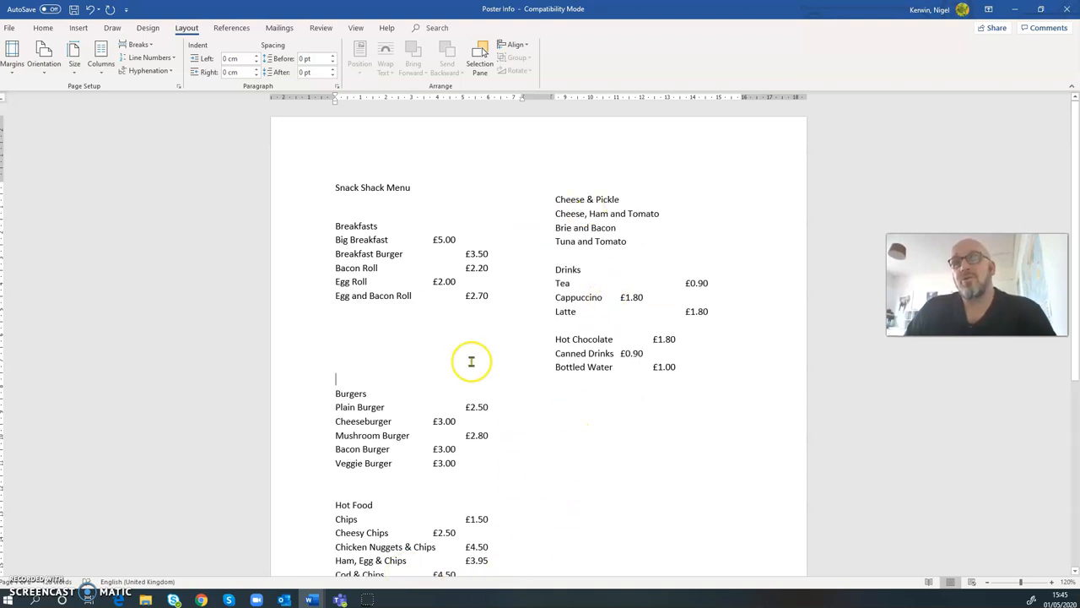
- Delete the blank lines above the Burgers heading until only one separates it from the breakfast items
{"action": "key", "text": "BackSpace"}
{"action": "key", "text": "BackSpace"}
{"action": "key", "text": "BackSpace"}
{"action": "key", "text": "BackSpace"}
{"action": "key", "text": "BackSpace"}
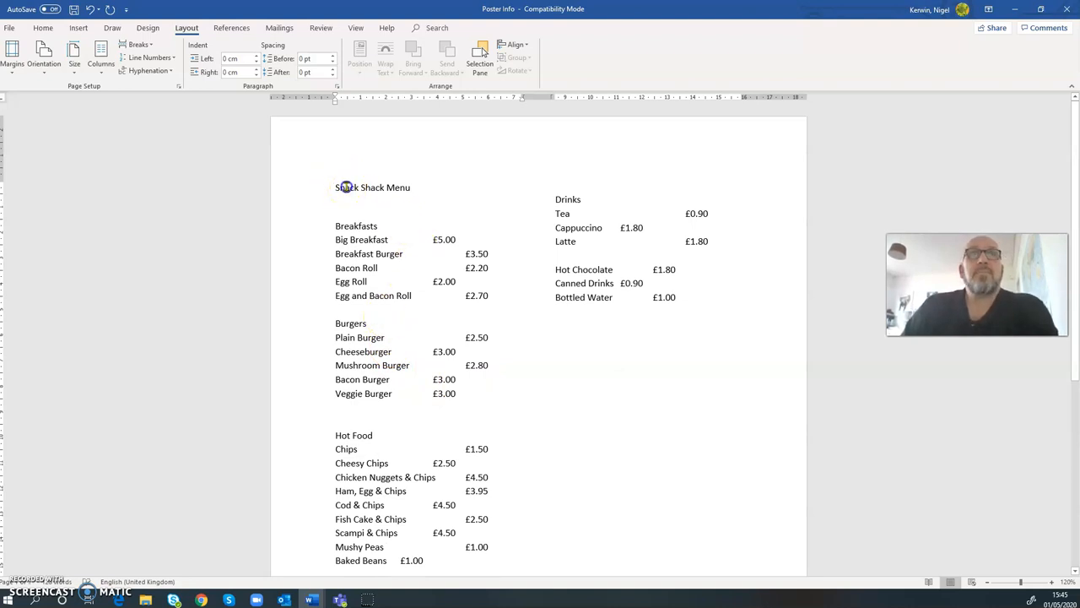
- Centre the Snack Shack Menu title, enlarge it to 16 pt and make it bold
{"action": "triple_click", "coordinate": [346, 186]}
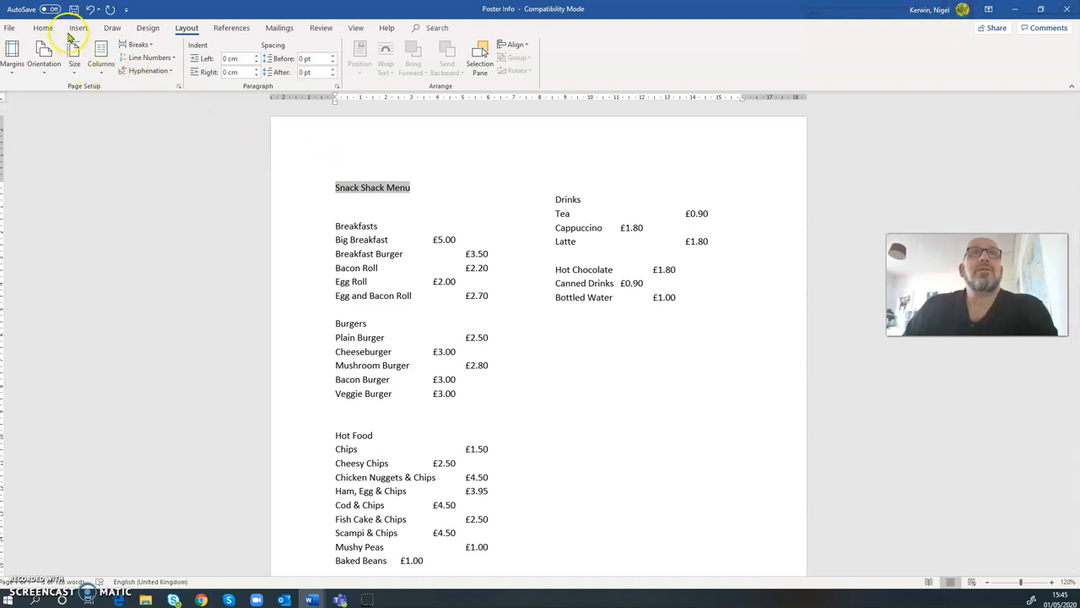
{"action": "left_click", "coordinate": [42, 28]}
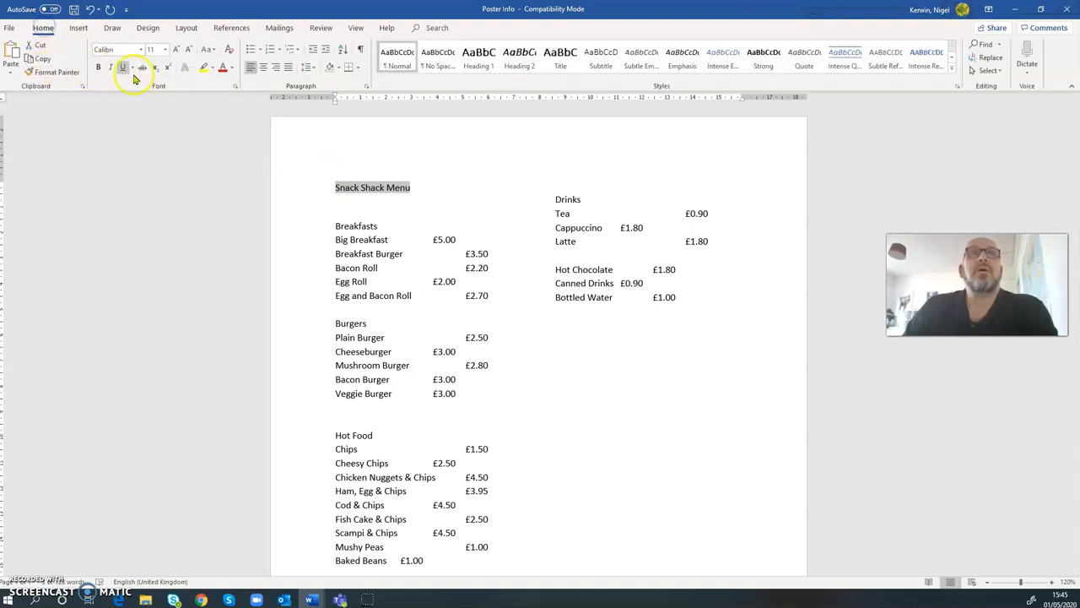
{"action": "left_click", "coordinate": [264, 67]}
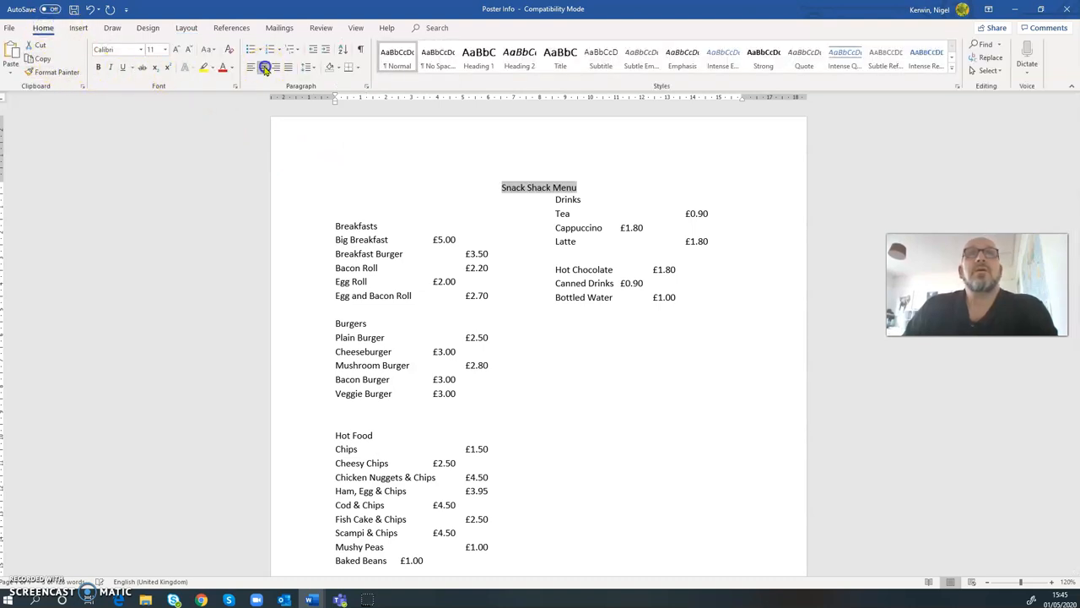
{"action": "left_click", "coordinate": [177, 52]}
{"action": "left_click", "coordinate": [178, 52]}
{"action": "left_click", "coordinate": [177, 53]}
{"action": "left_click", "coordinate": [177, 53]}
{"action": "left_click", "coordinate": [191, 50]}
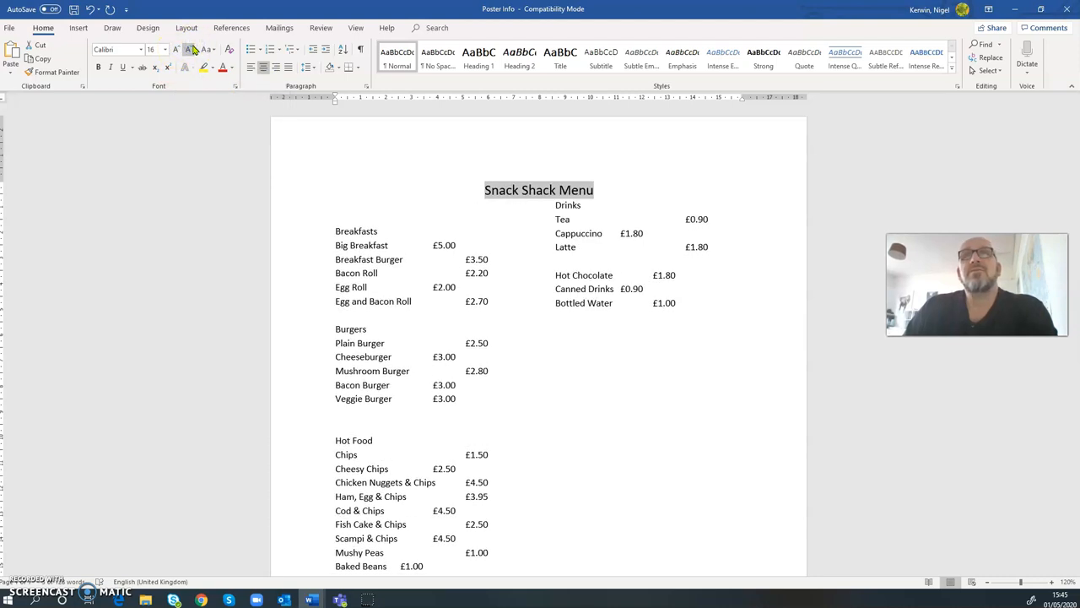
{"action": "left_click", "coordinate": [99, 67]}
{"action": "left_click", "coordinate": [478, 258]}
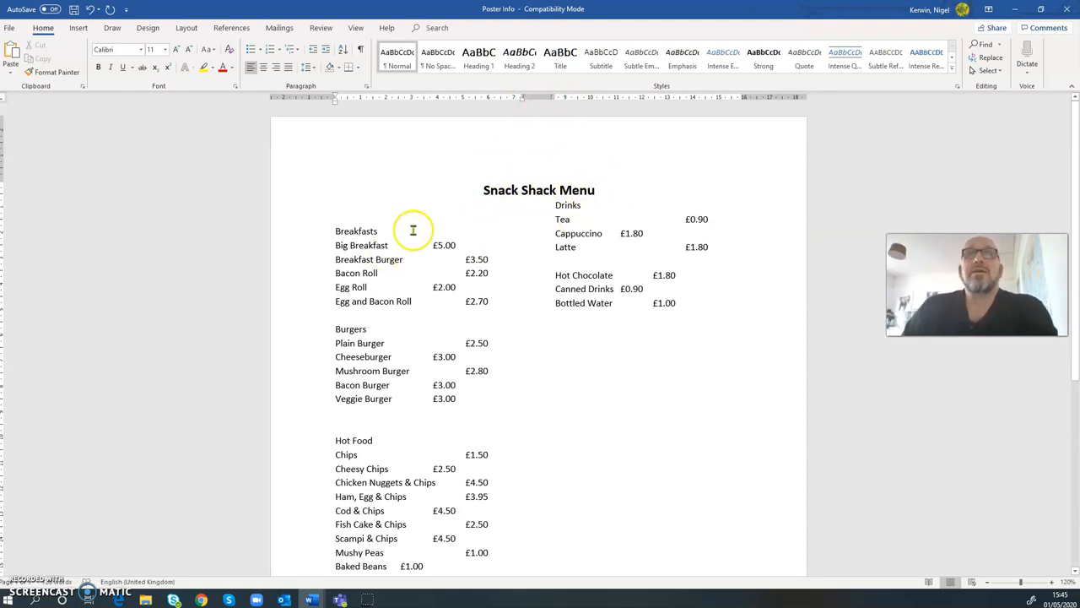
- Remove the two blank lines between the title and the Breakfasts heading
{"action": "left_click", "coordinate": [331, 232]}
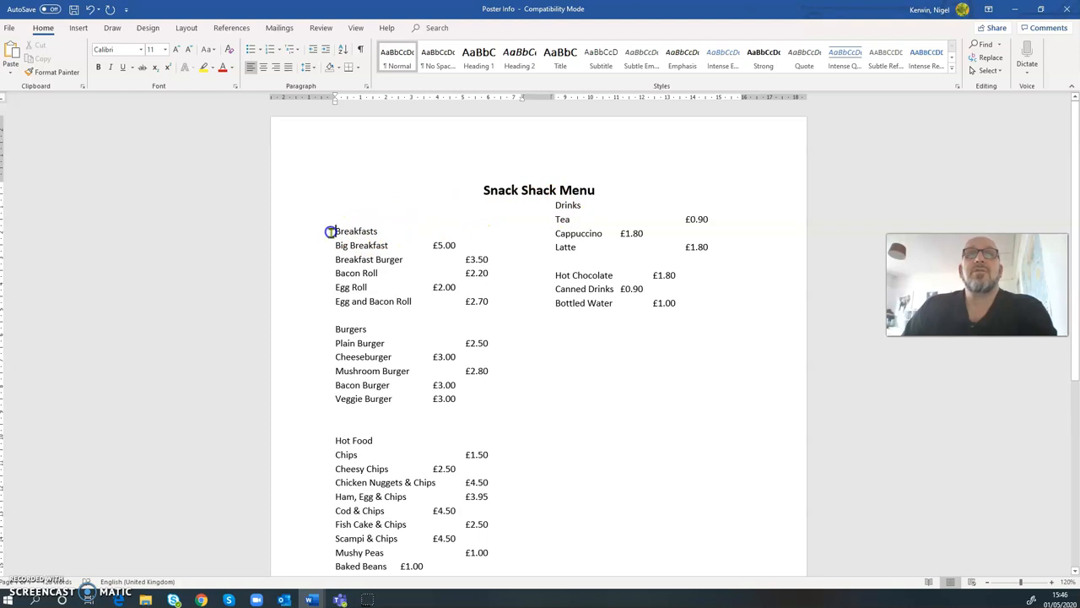
{"action": "key", "text": "BackSpace"}
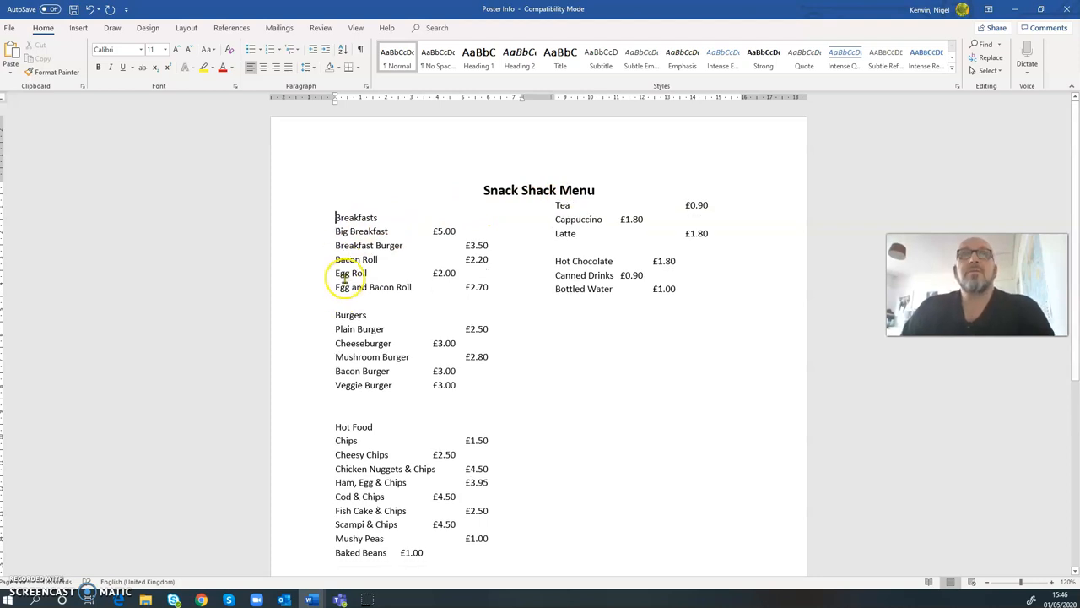
{"action": "key", "text": "BackSpace"}
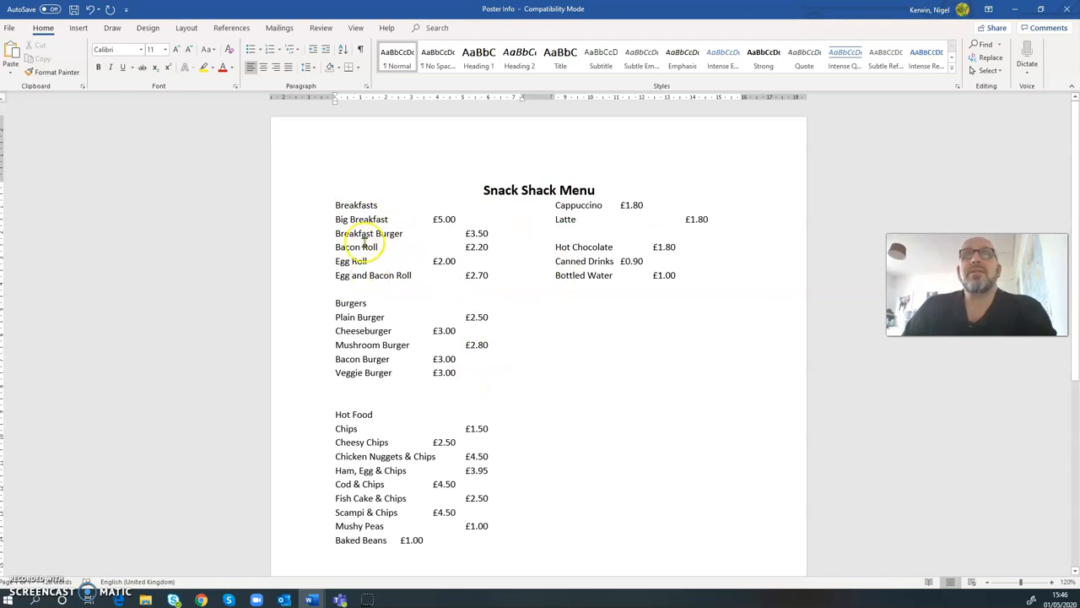
- Insert a column break before the Drinks heading so the whole drinks list starts the second column
{"action": "scroll", "coordinate": [563, 397], "scroll_direction": "down", "scroll_amount": 7}
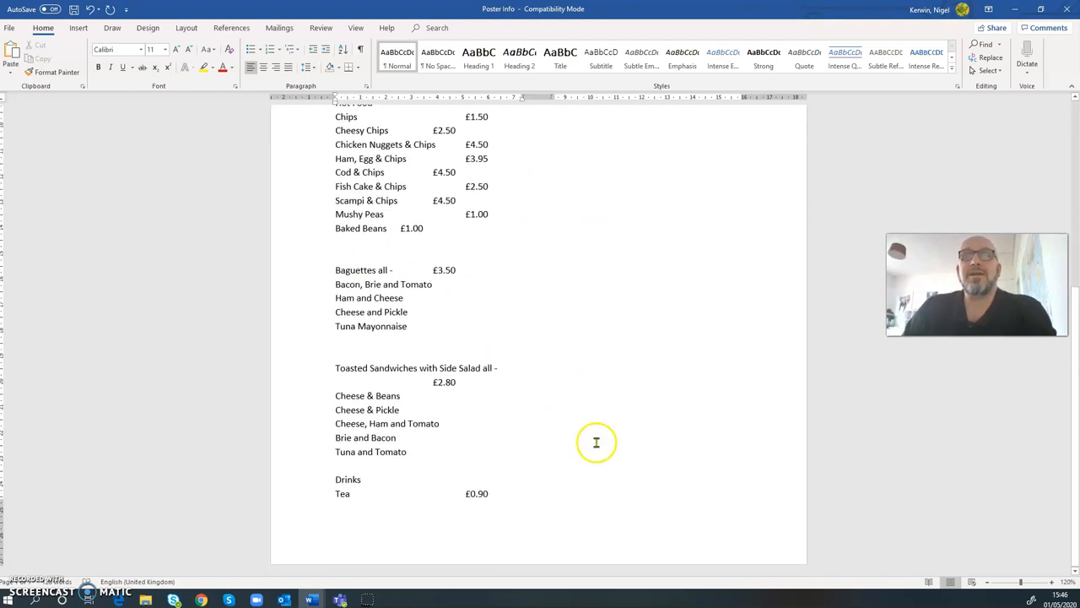
{"action": "left_click", "coordinate": [335, 481]}
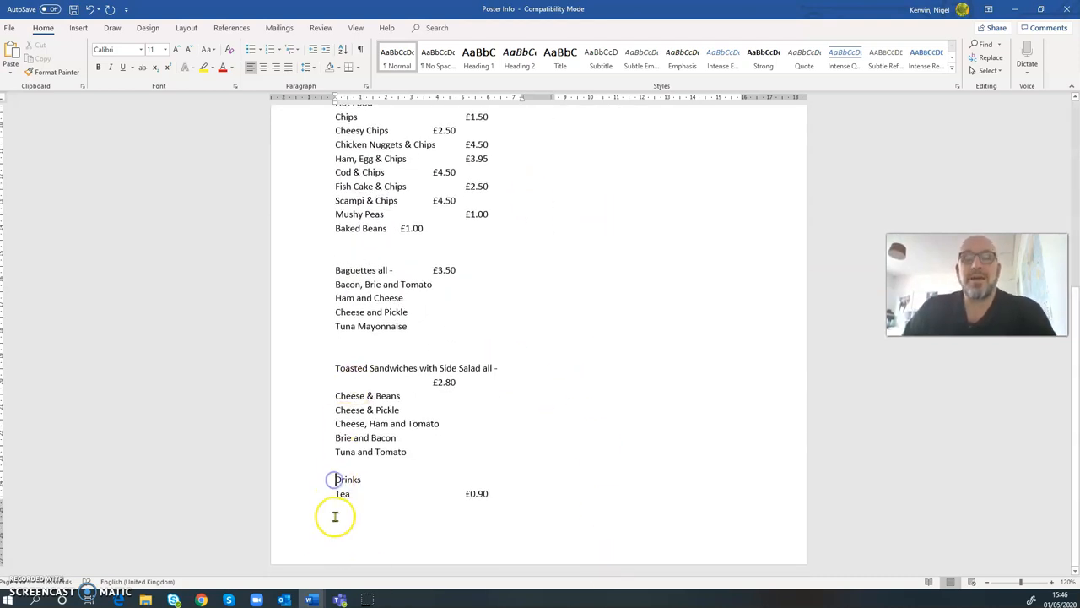
{"action": "key", "text": "ctrl+shift+Return"}
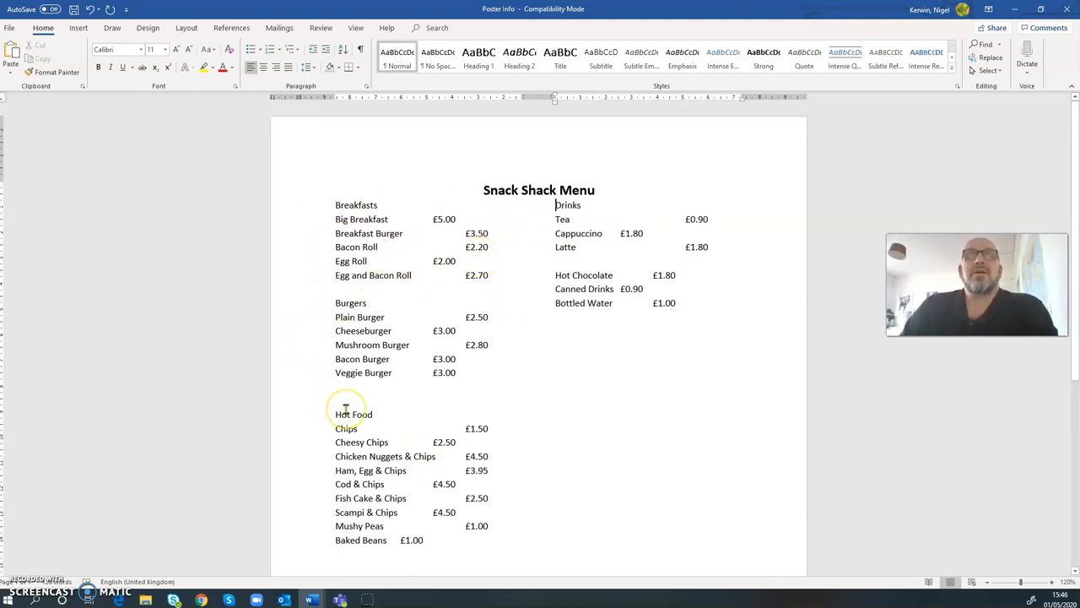
- Check the title's formatting, then format the Breakfasts heading as 14 pt bold
{"action": "left_click", "coordinate": [504, 190]}
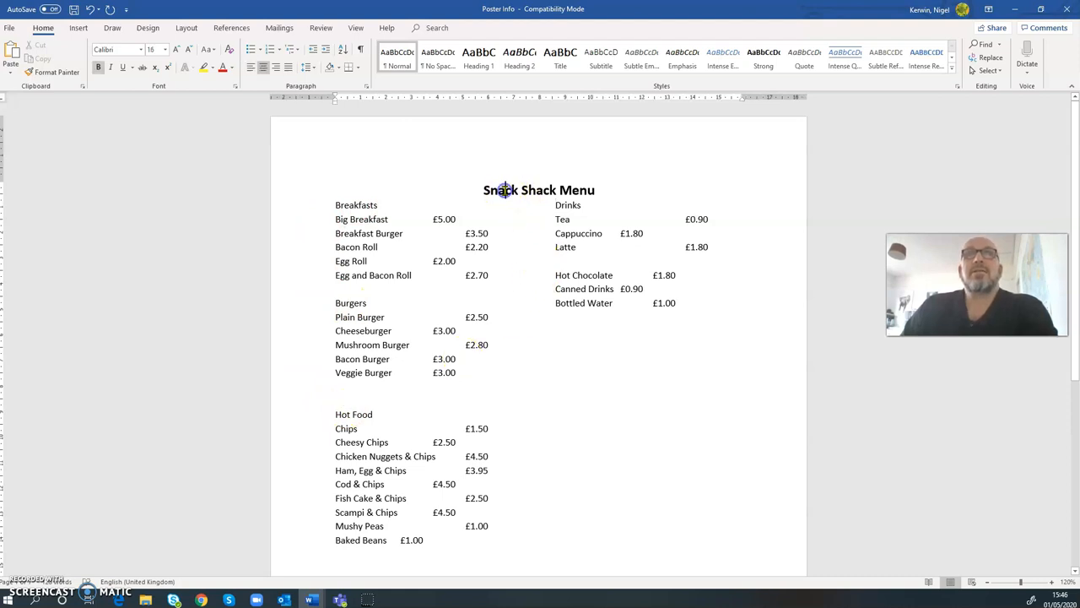
{"action": "double_click", "coordinate": [357, 204]}
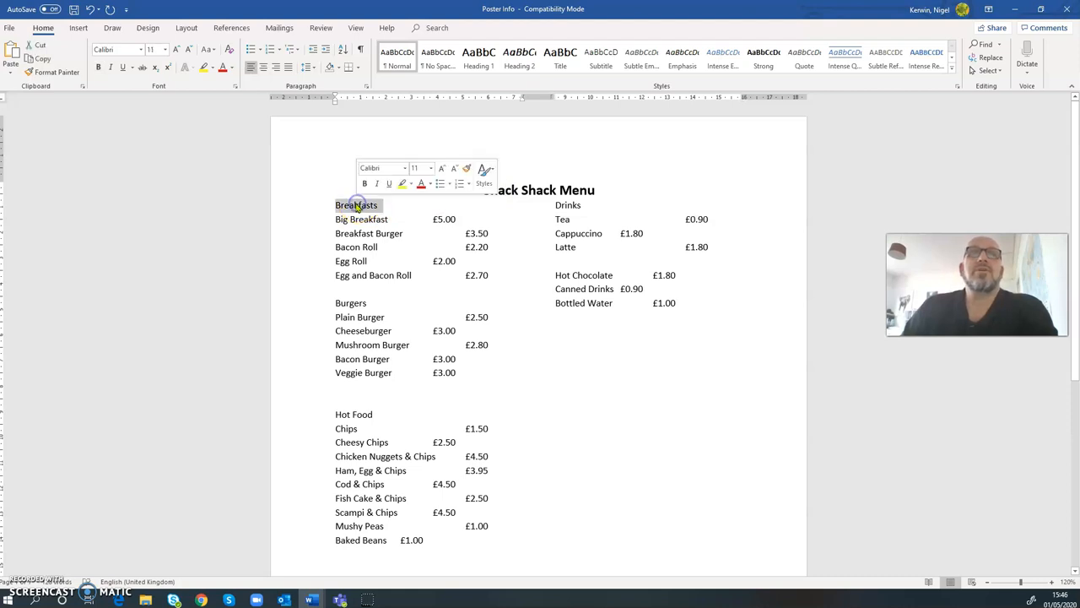
{"action": "left_click", "coordinate": [442, 168]}
{"action": "left_click", "coordinate": [441, 168]}
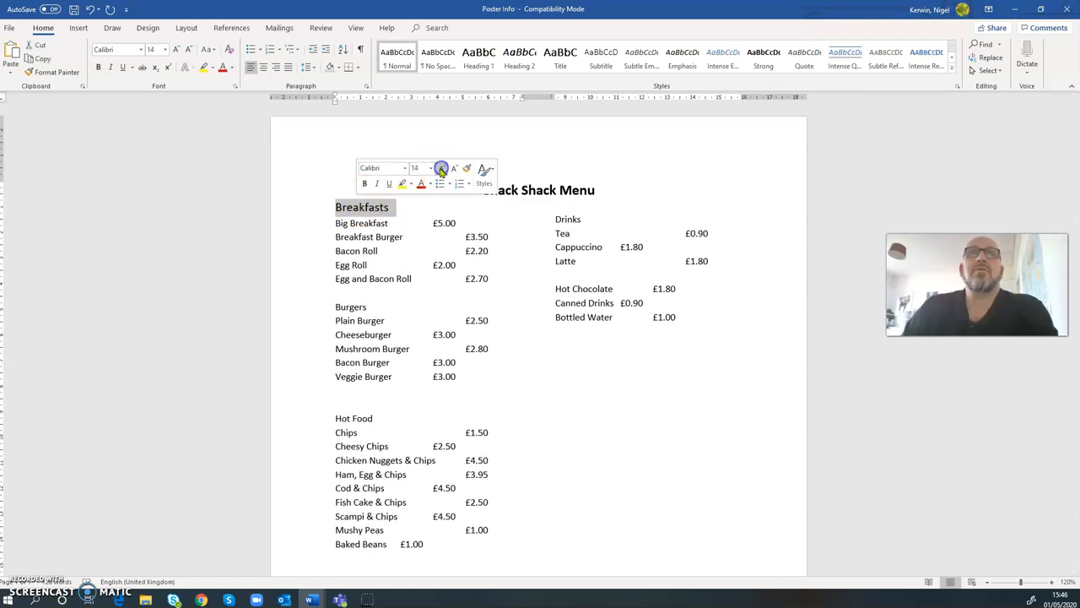
{"action": "left_click", "coordinate": [365, 183]}
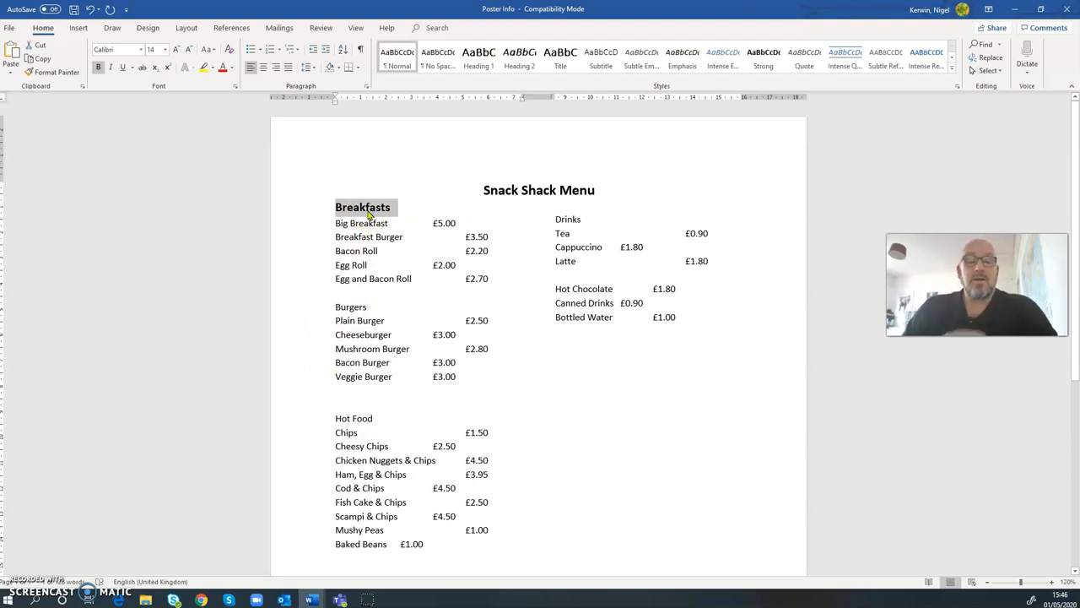
- Copy the Breakfasts heading's formatting to the Burgers and Hot Food headings using Format Painter in repeat mode
{"action": "left_click", "coordinate": [59, 73]}
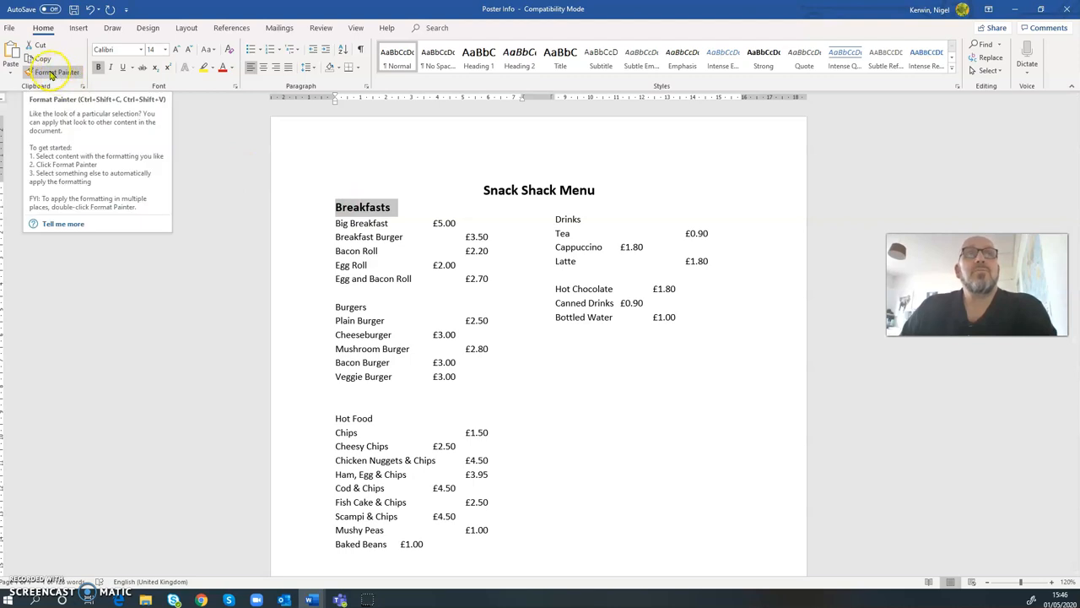
{"action": "left_click", "coordinate": [50, 73]}
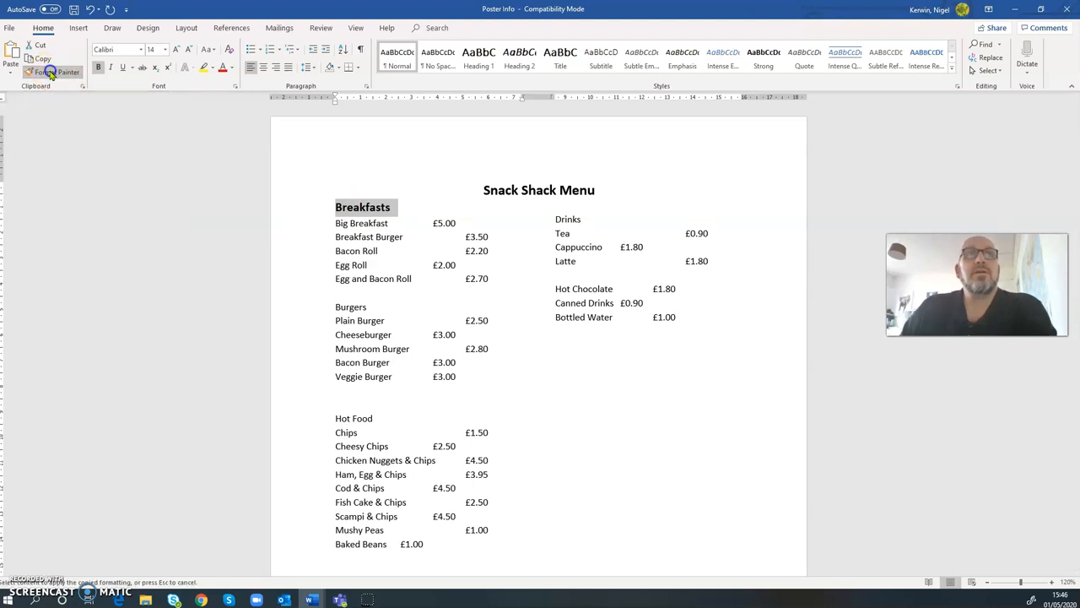
{"action": "left_click", "coordinate": [343, 308]}
{"action": "left_click", "coordinate": [342, 424]}
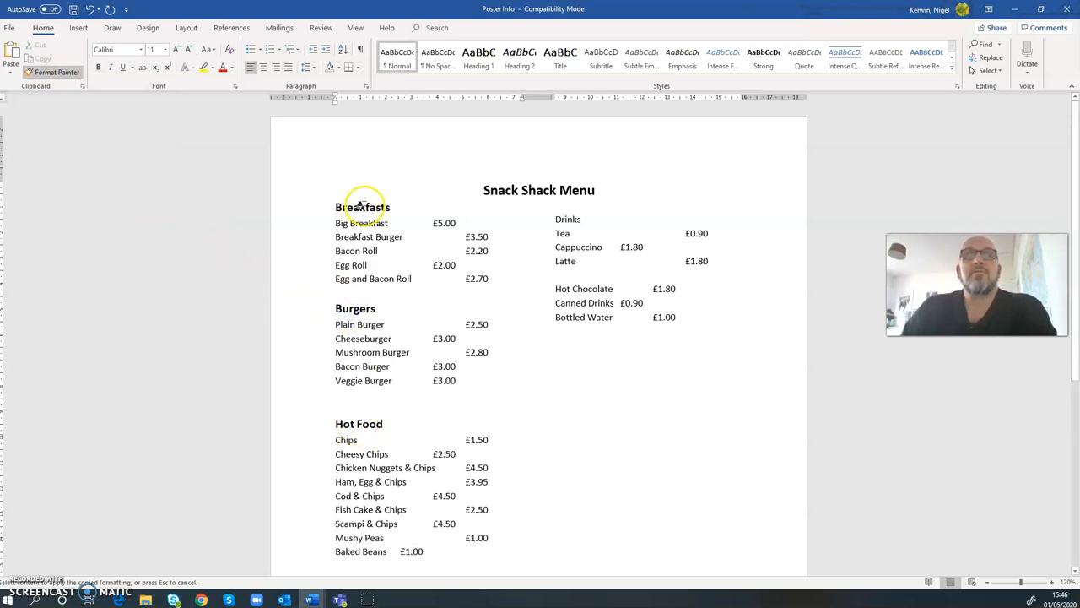
- Apply the copied heading formatting to "Baguettes all" and "Toasted Sandwiches with Side Salad all"
{"action": "scroll", "coordinate": [363, 381], "scroll_direction": "down", "scroll_amount": 5}
{"action": "left_click", "coordinate": [353, 369]}
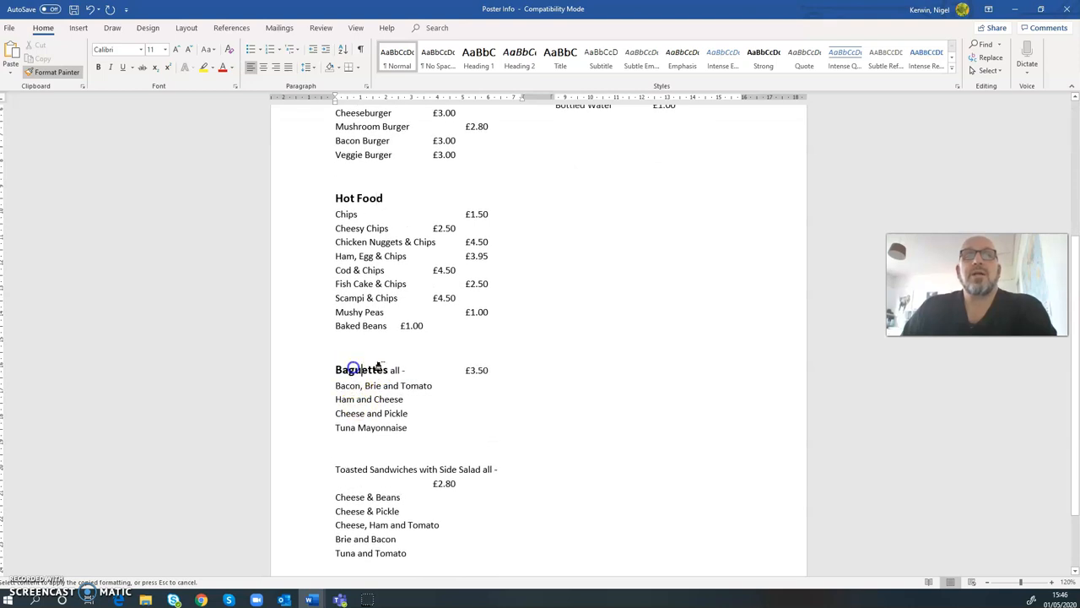
{"action": "left_click", "coordinate": [350, 469]}
{"action": "left_click", "coordinate": [395, 470]}
{"action": "left_click_drag", "start_coordinate": [474, 471], "coordinate": [511, 470]}
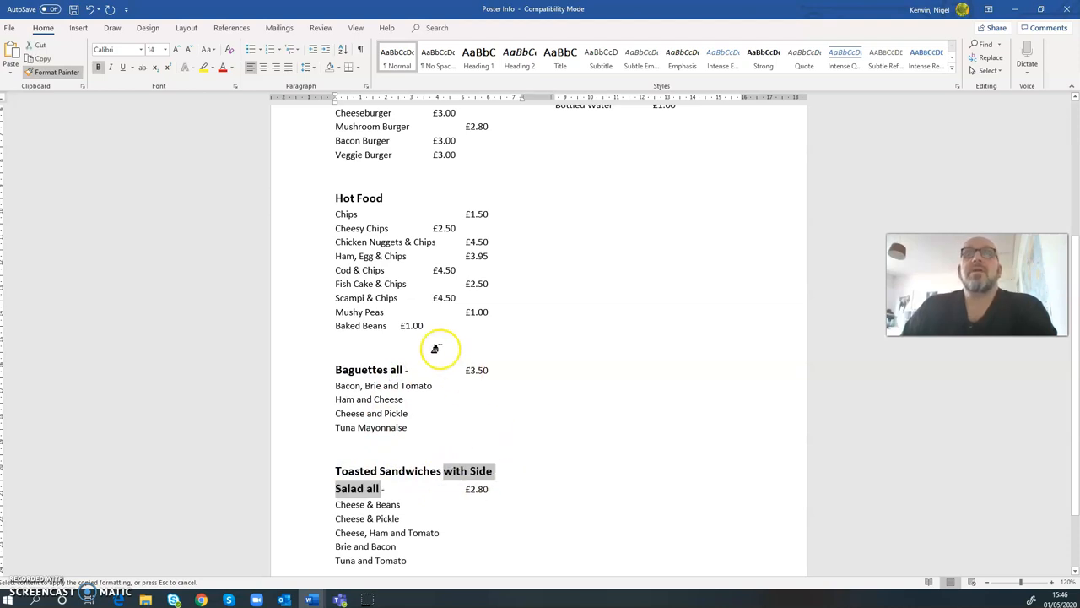
- Apply the copied heading formatting to the Drinks heading and switch off Format Painter
{"action": "scroll", "coordinate": [434, 349], "scroll_direction": "up", "scroll_amount": 5}
{"action": "left_click_drag", "start_coordinate": [555, 233], "coordinate": [582, 235]}
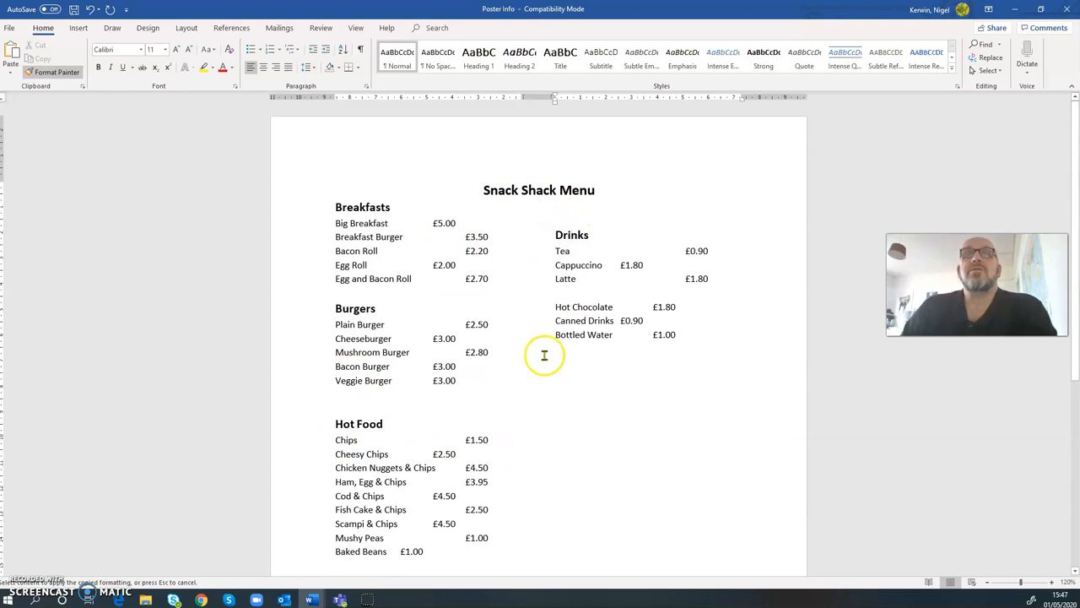
{"action": "left_click", "coordinate": [50, 72]}
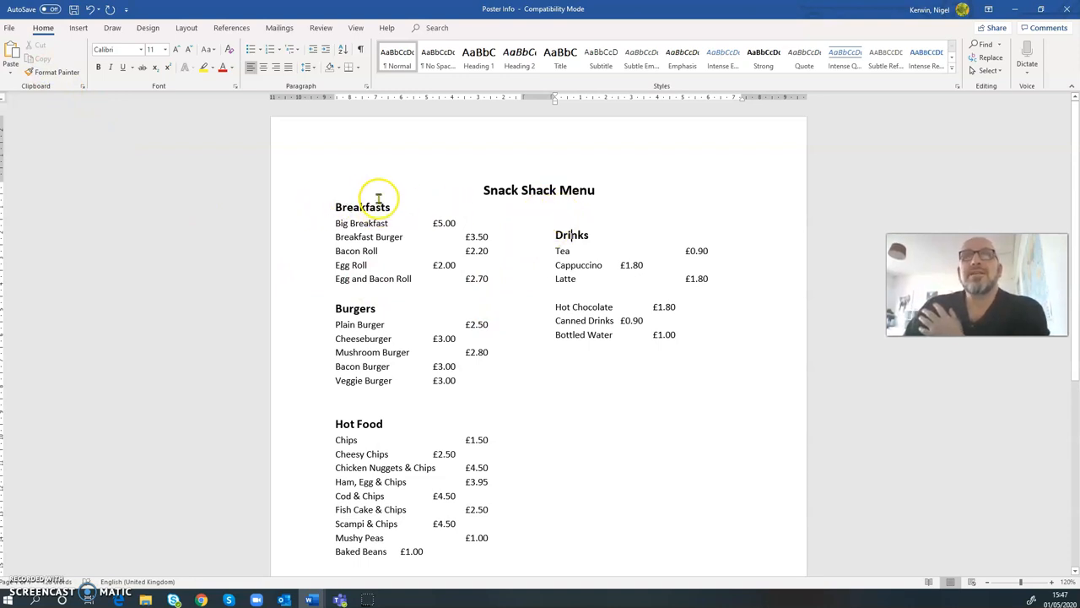
- Insert a blank line above the Breakfasts heading and remove two blank lines above Drinks to line up the two columns
{"action": "left_click", "coordinate": [329, 207]}
{"action": "key", "text": "Return"}
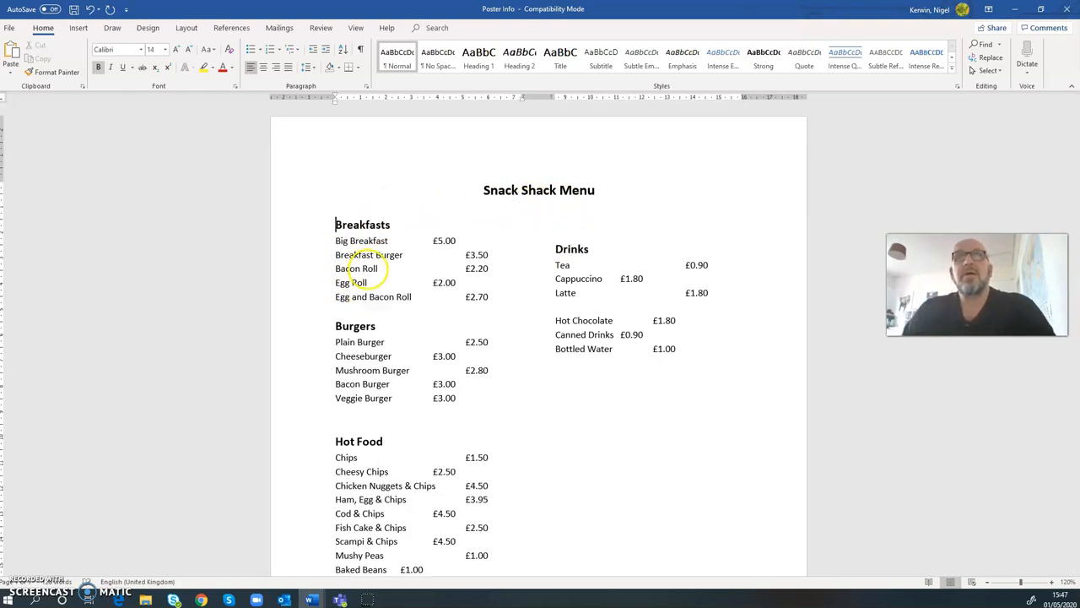
{"action": "left_click", "coordinate": [554, 250]}
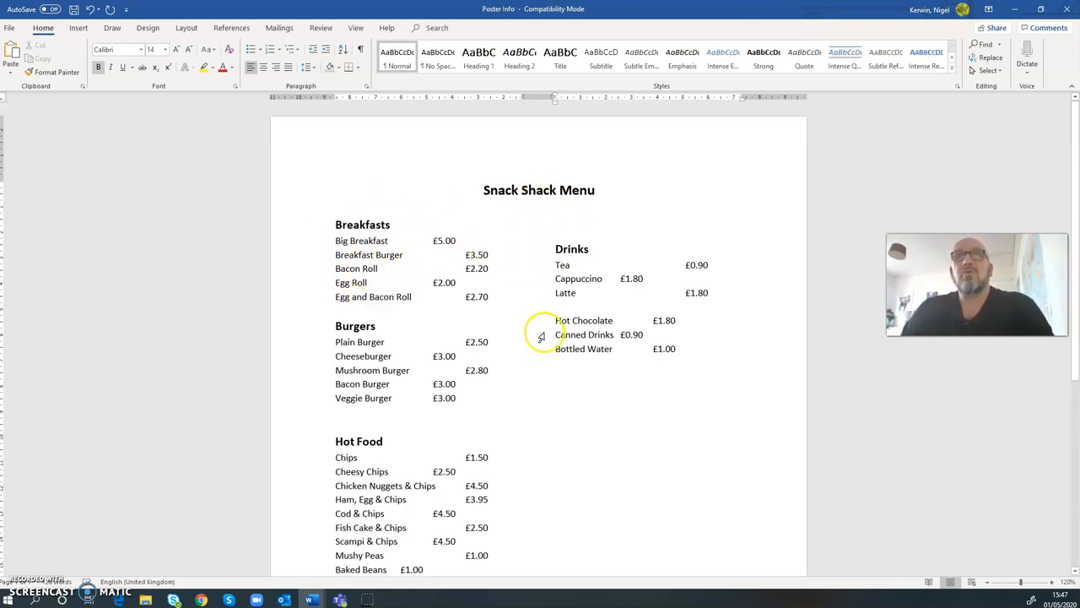
{"action": "key", "text": "BackSpace"}
{"action": "key", "text": "BackSpace"}
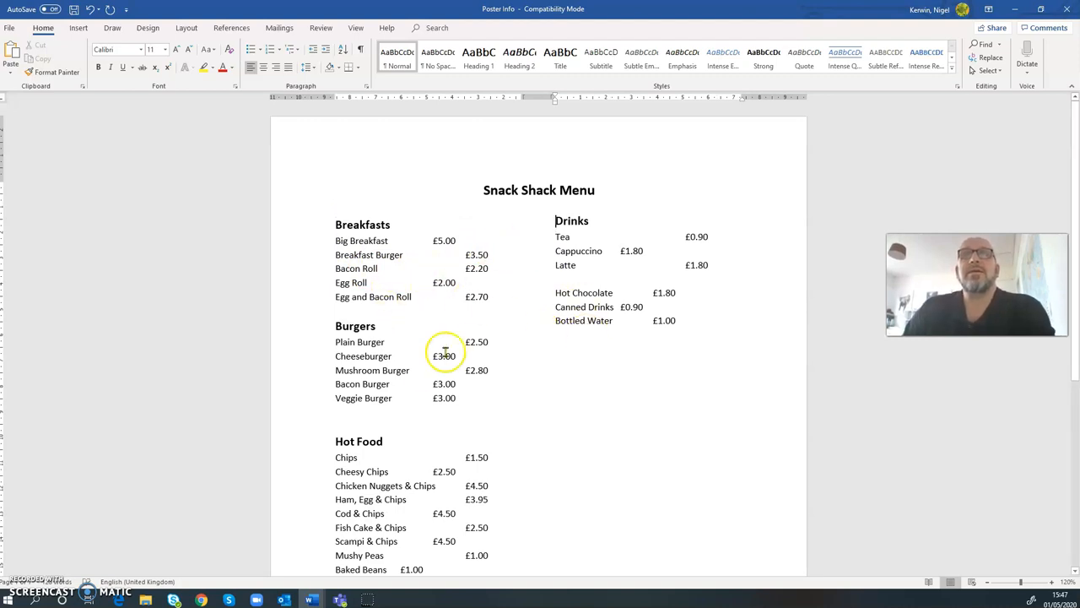
- Show the formatting marks and align the Big Breakfast and Egg Roll prices with the other breakfast prices using tabs instead of spaces
{"action": "scroll", "coordinate": [439, 413], "scroll_direction": "down", "scroll_amount": 4}
{"action": "scroll", "coordinate": [438, 417], "scroll_direction": "down", "scroll_amount": 4}
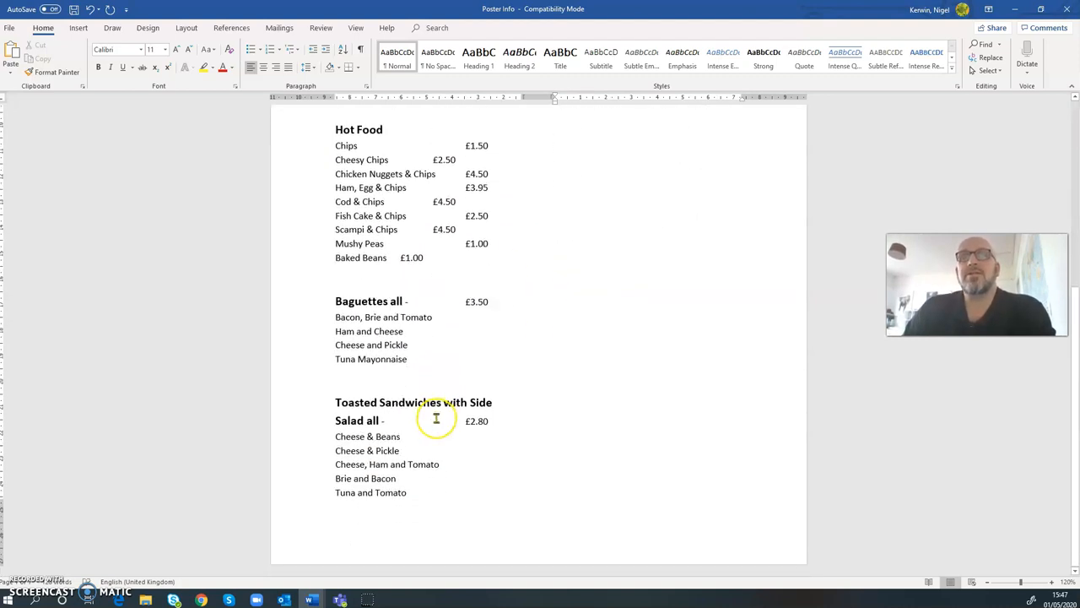
{"action": "scroll", "coordinate": [437, 417], "scroll_direction": "up", "scroll_amount": 8}
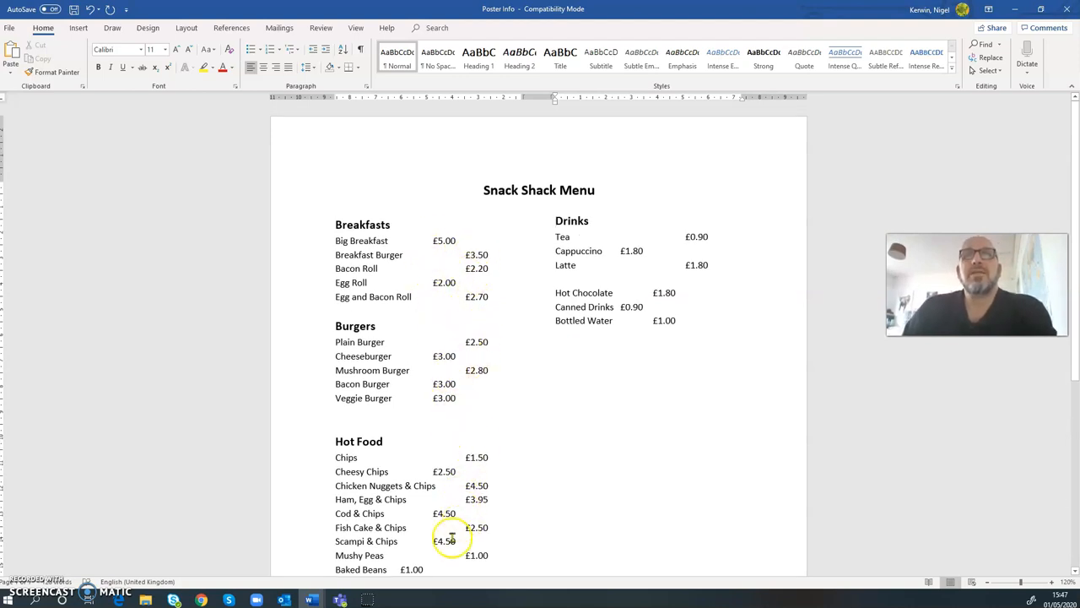
{"action": "left_click", "coordinate": [431, 240]}
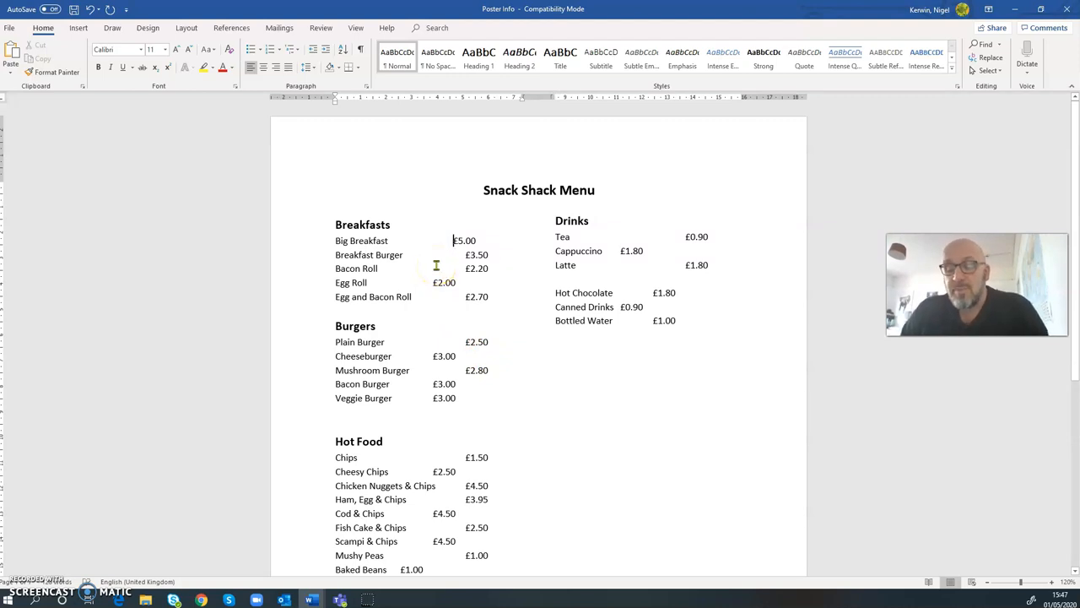
{"action": "key", "text": "BackSpace"}
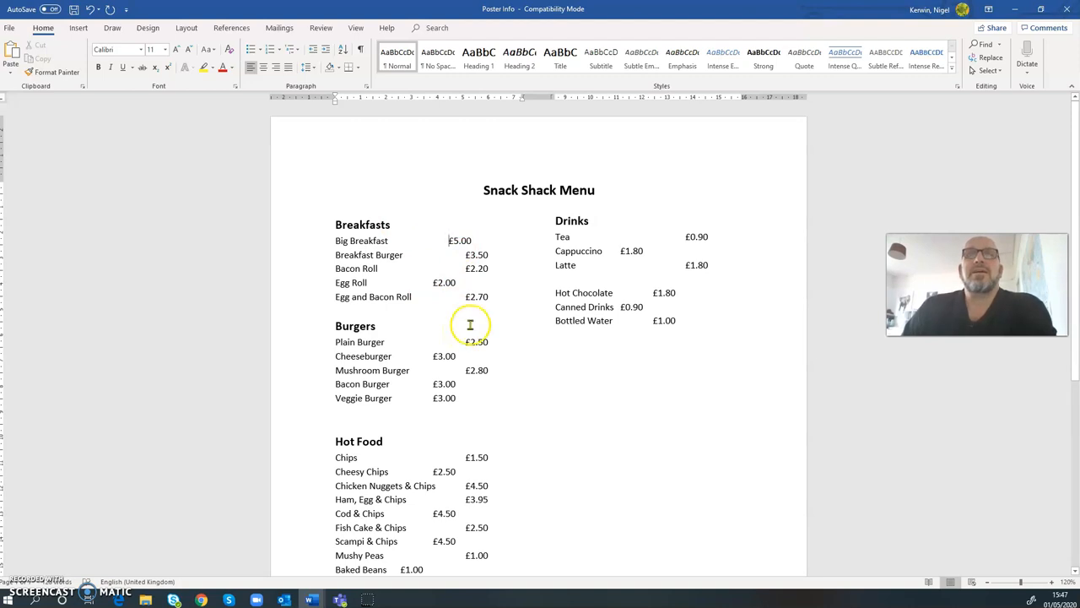
{"action": "left_click", "coordinate": [361, 51]}
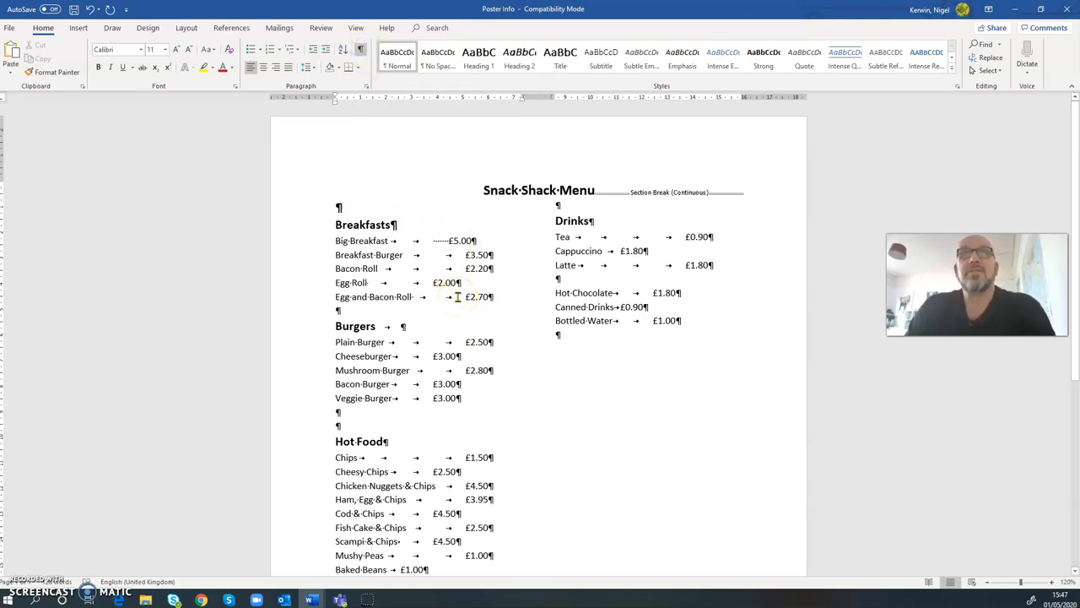
{"action": "key", "text": "BackSpace"}
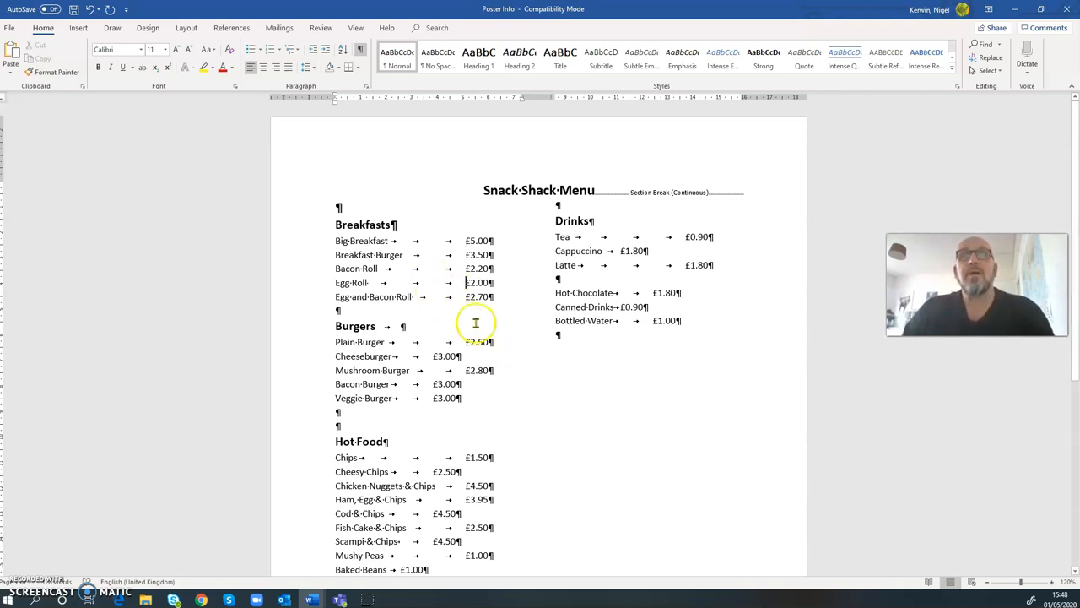
- Add a tab before the Cheeseburger, Bacon Burger and Veggie Burger prices to align them, and hide the formatting marks
{"action": "left_click", "coordinate": [433, 355]}
{"action": "key", "text": "Tab"}
{"action": "left_click", "coordinate": [433, 384]}
{"action": "key", "text": "Tab"}
{"action": "left_click", "coordinate": [431, 399]}
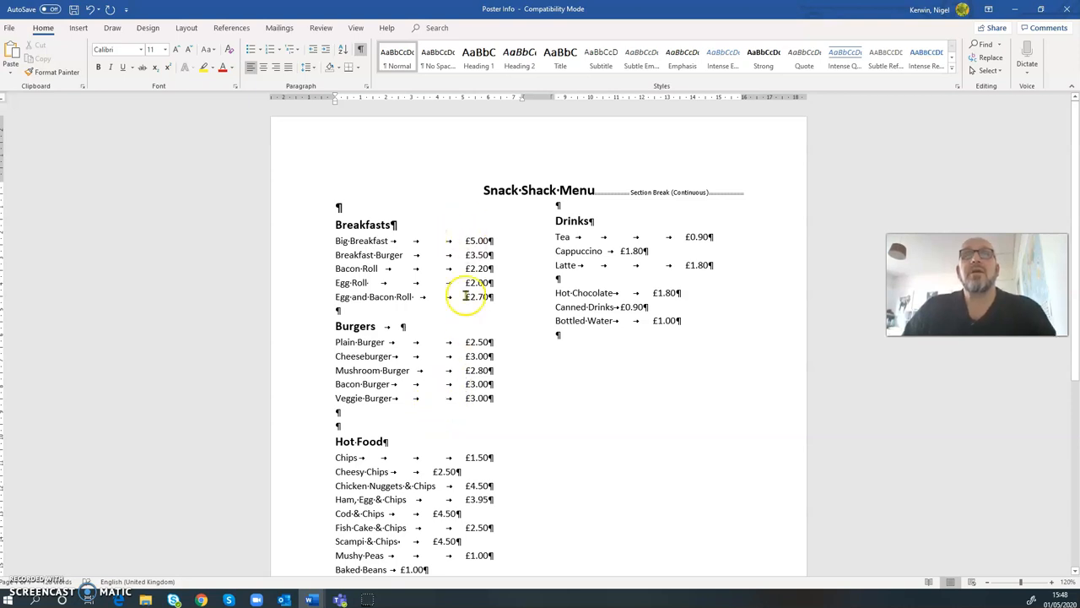
{"action": "left_click", "coordinate": [362, 52]}
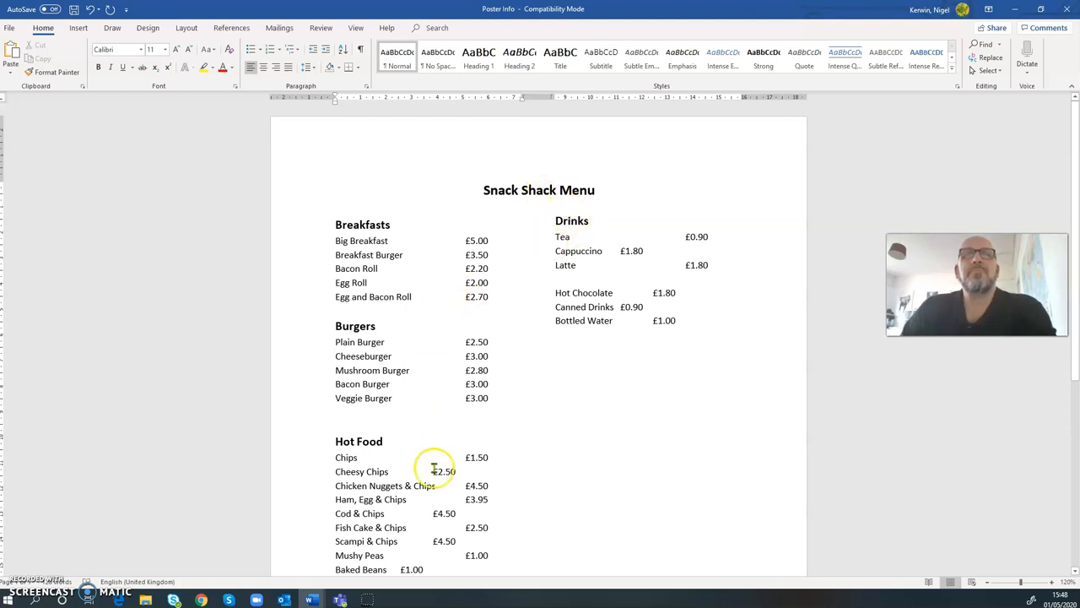
- With formatting marks shown, add a second blank line between the Breakfasts list and Burgers, and remove the blank line above Drinks
{"action": "scroll", "coordinate": [439, 477], "scroll_direction": "down", "scroll_amount": 5}
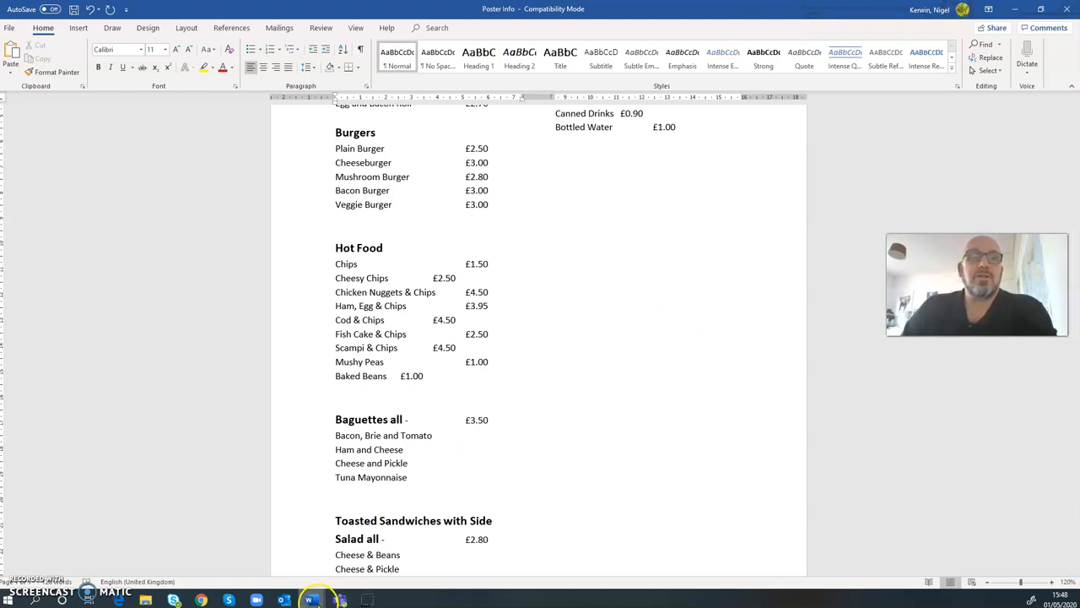
{"action": "mouse_move", "coordinate": [311, 598]}
{"action": "mouse_move", "coordinate": [285, 559]}
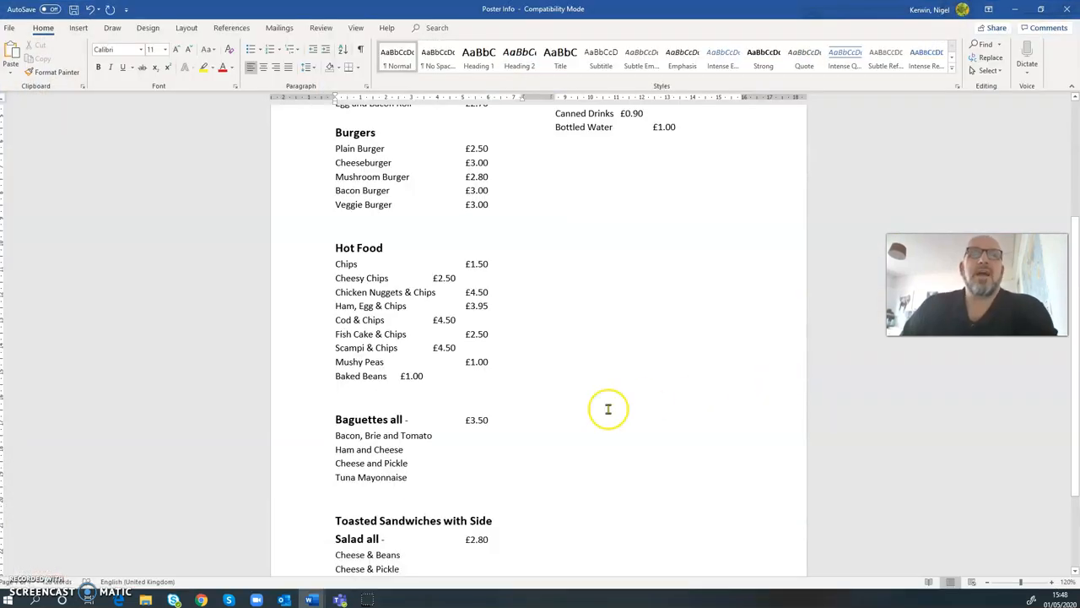
{"action": "scroll", "coordinate": [600, 422], "scroll_direction": "down", "scroll_amount": 2}
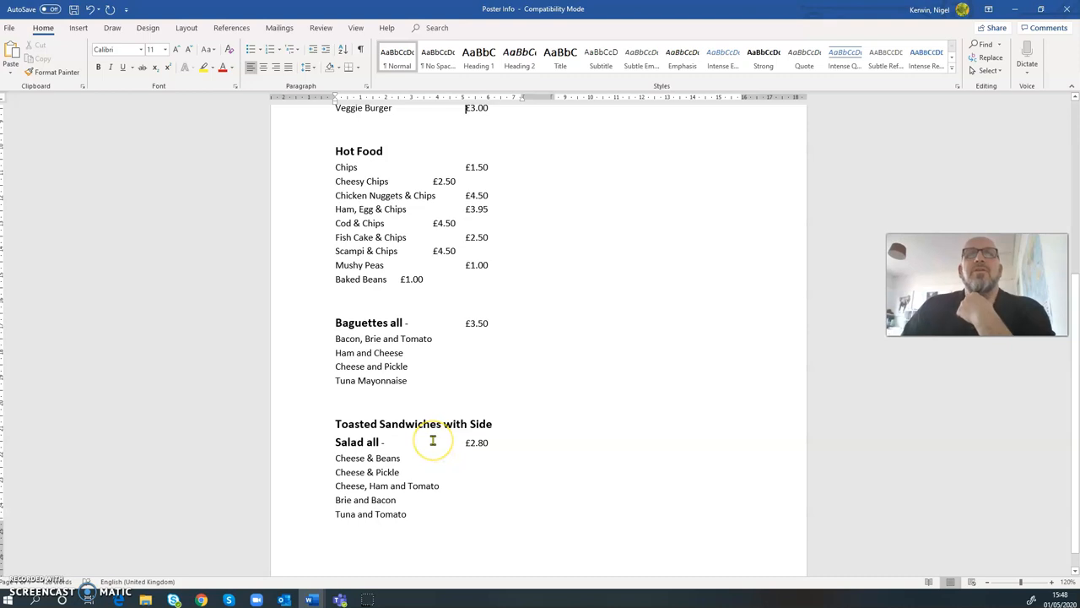
{"action": "scroll", "coordinate": [433, 440], "scroll_direction": "up", "scroll_amount": 7}
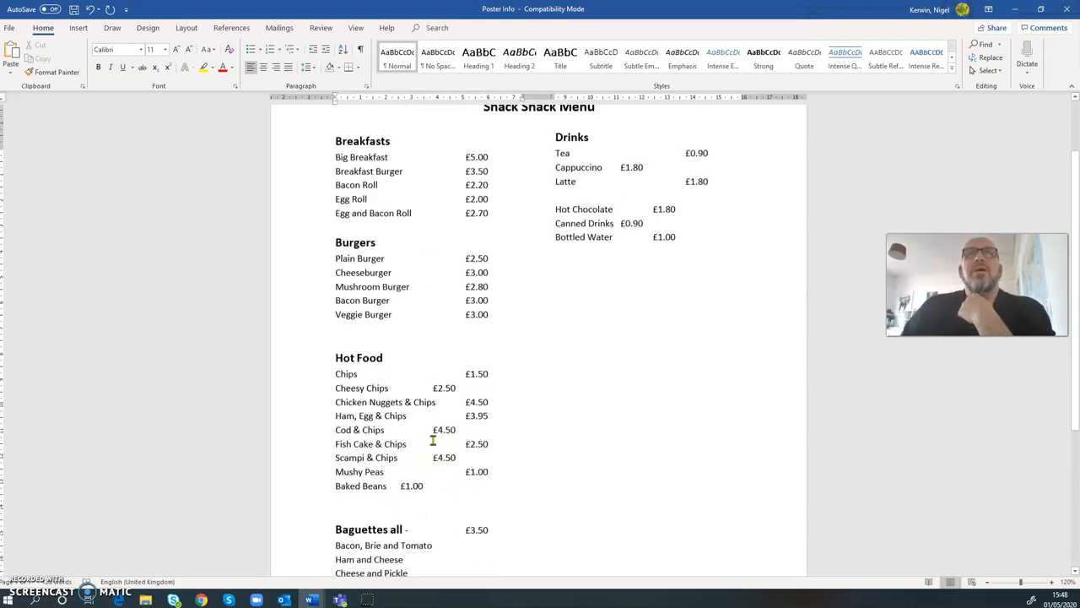
{"action": "left_click", "coordinate": [358, 51]}
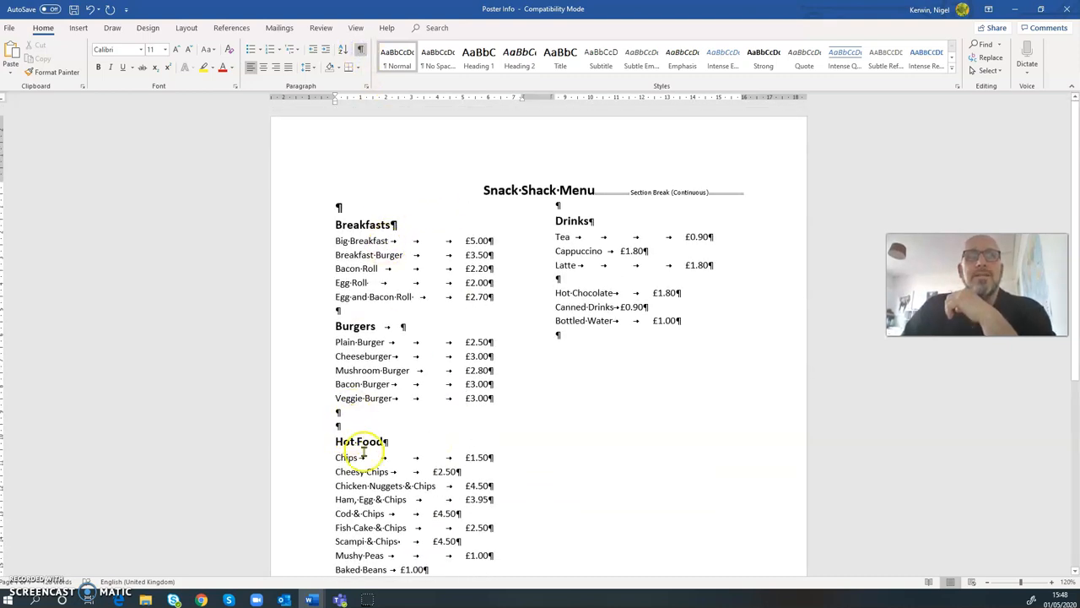
{"action": "scroll", "coordinate": [363, 451], "scroll_direction": "down", "scroll_amount": 5}
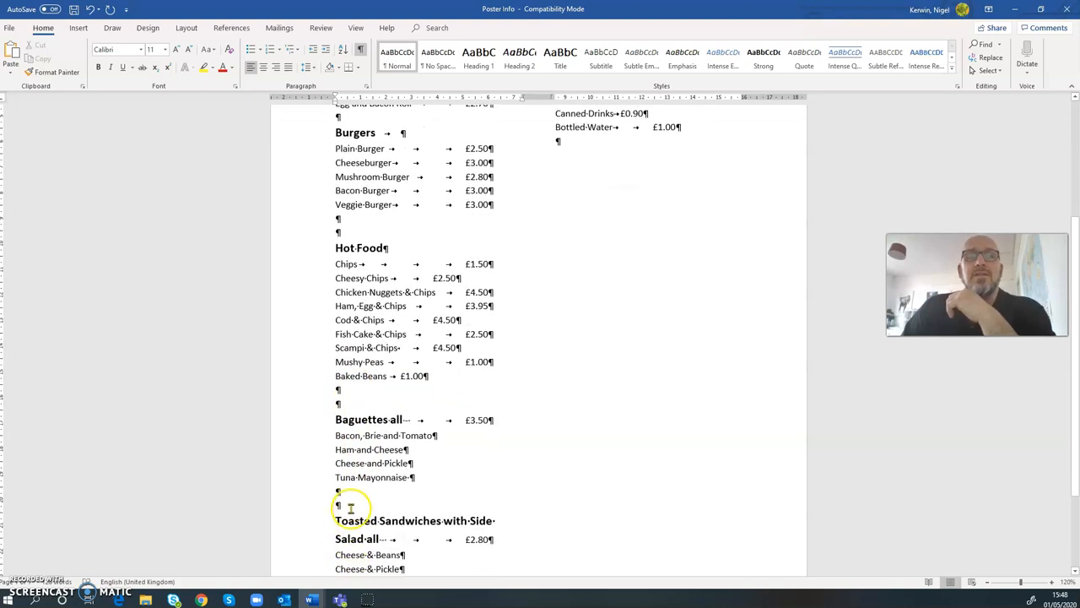
{"action": "scroll", "coordinate": [350, 275], "scroll_direction": "up", "scroll_amount": 2}
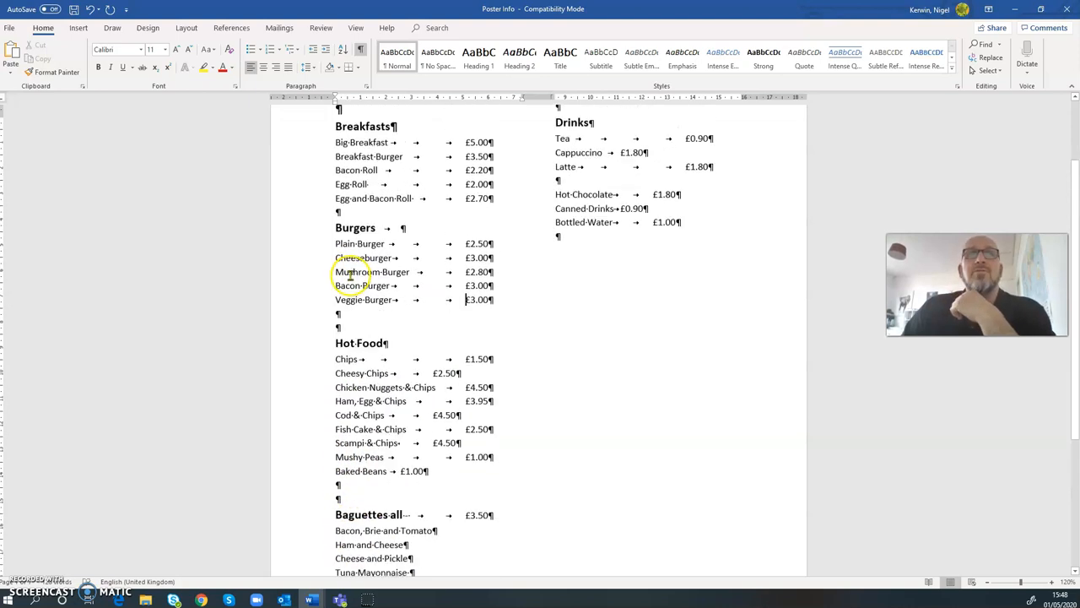
{"action": "scroll", "coordinate": [353, 261], "scroll_direction": "up", "scroll_amount": 1}
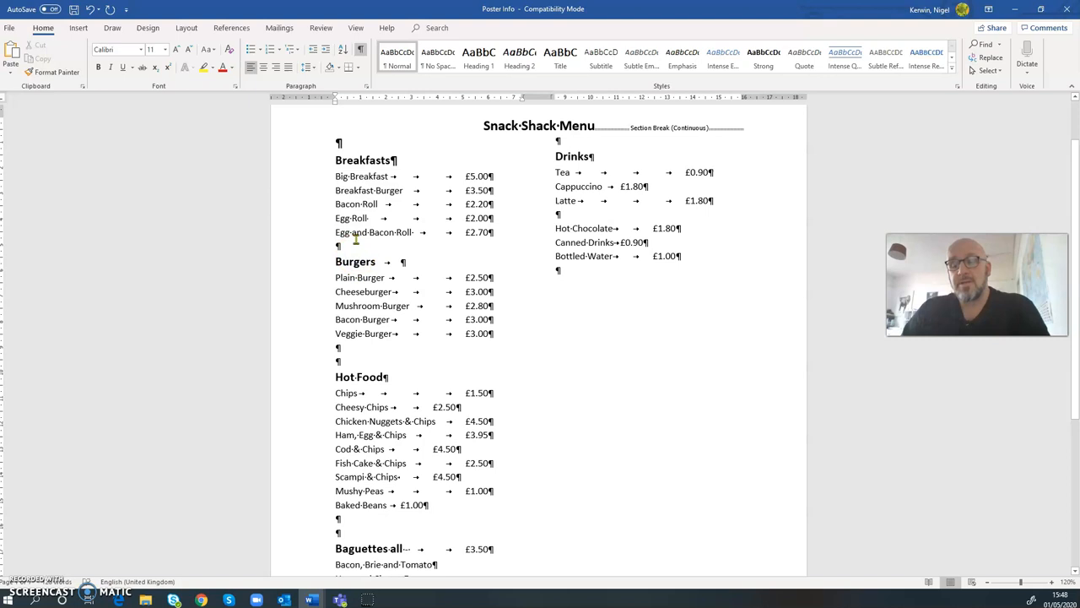
{"action": "key", "text": "Return"}
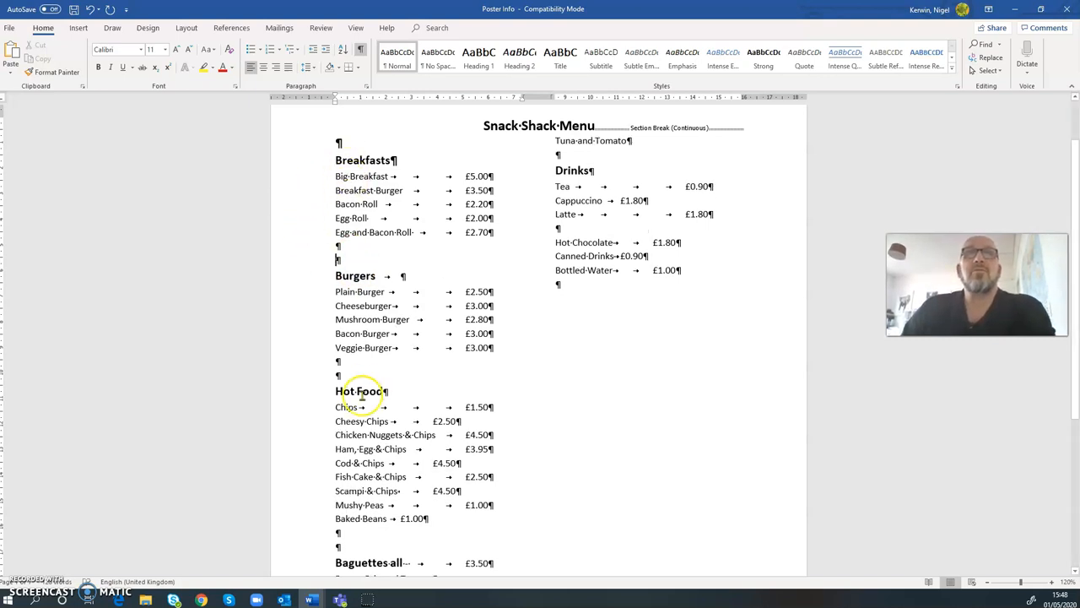
{"action": "left_click", "coordinate": [556, 171]}
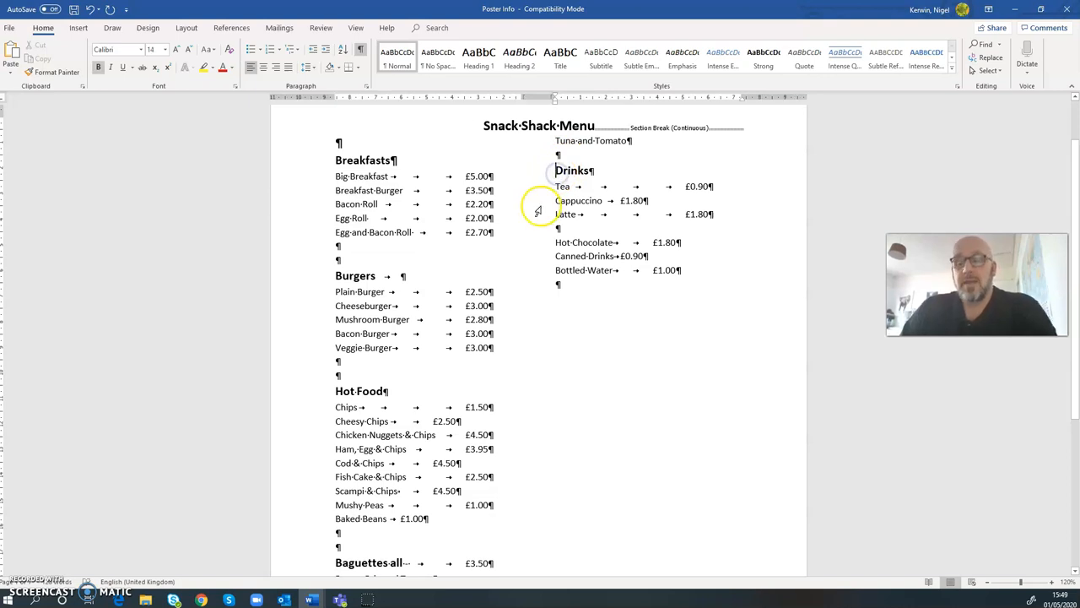
{"action": "key", "text": "BackSpace"}
- Reduce the font size and remove bold on the blank line above Breakfasts to match the 11 pt blank line above Burgers
{"action": "left_click", "coordinate": [339, 142]}
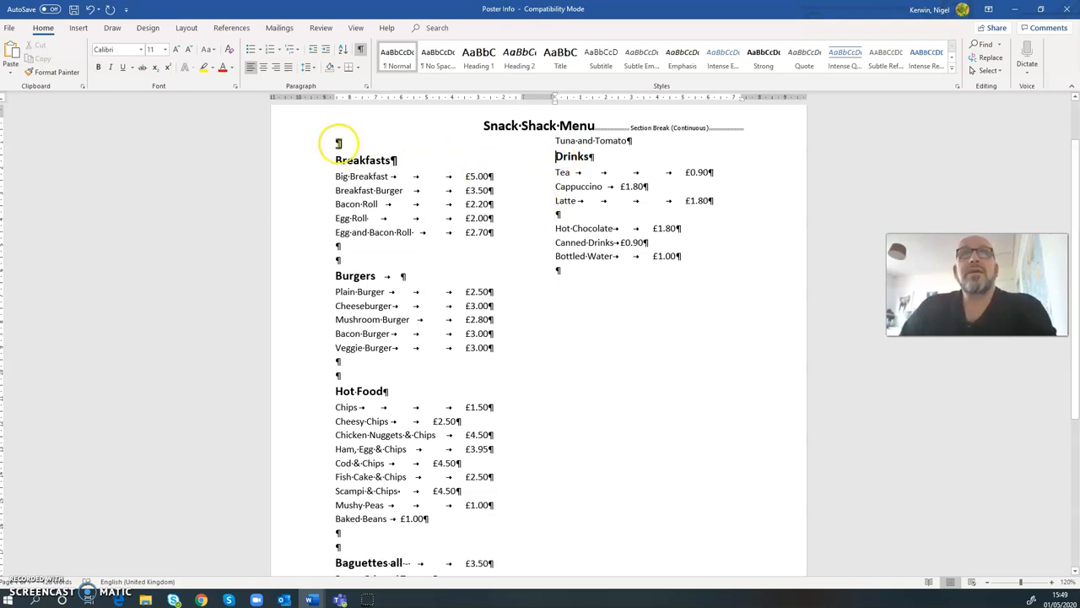
{"action": "double_click", "coordinate": [343, 247]}
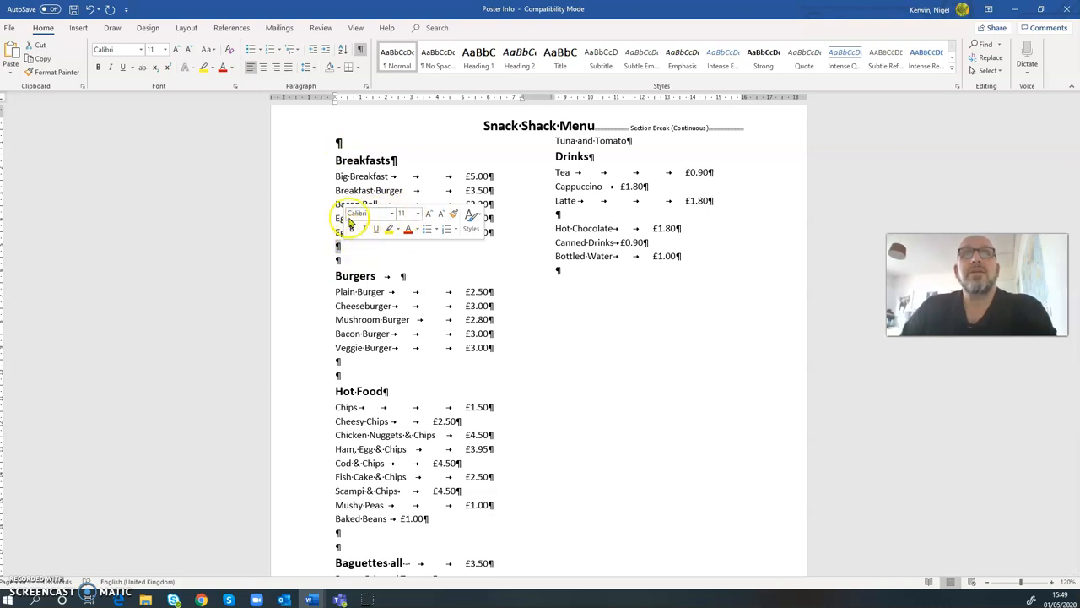
{"action": "double_click", "coordinate": [342, 146]}
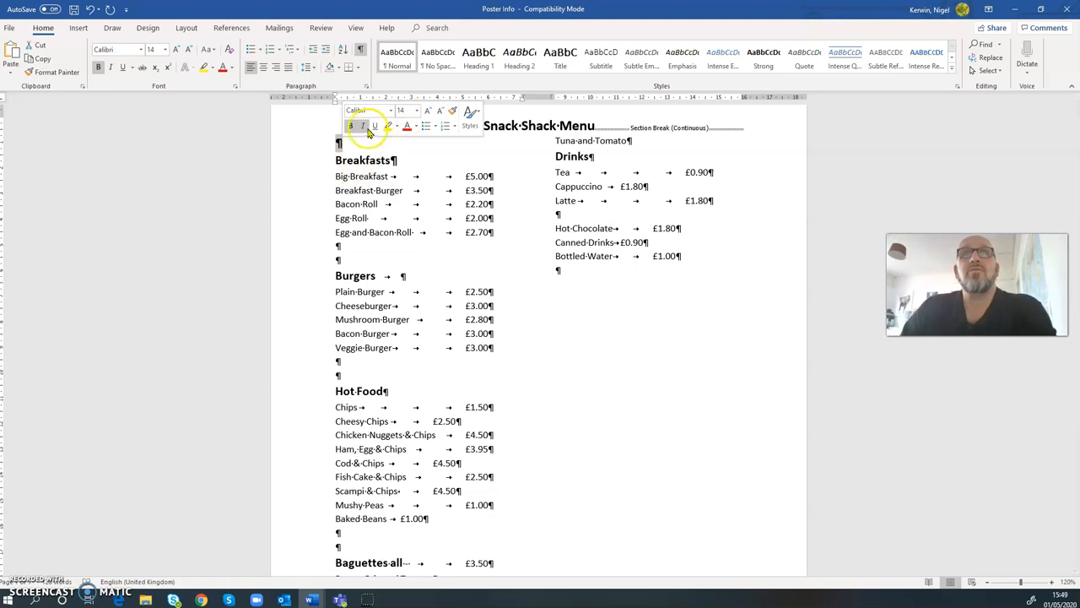
{"action": "left_click", "coordinate": [443, 114]}
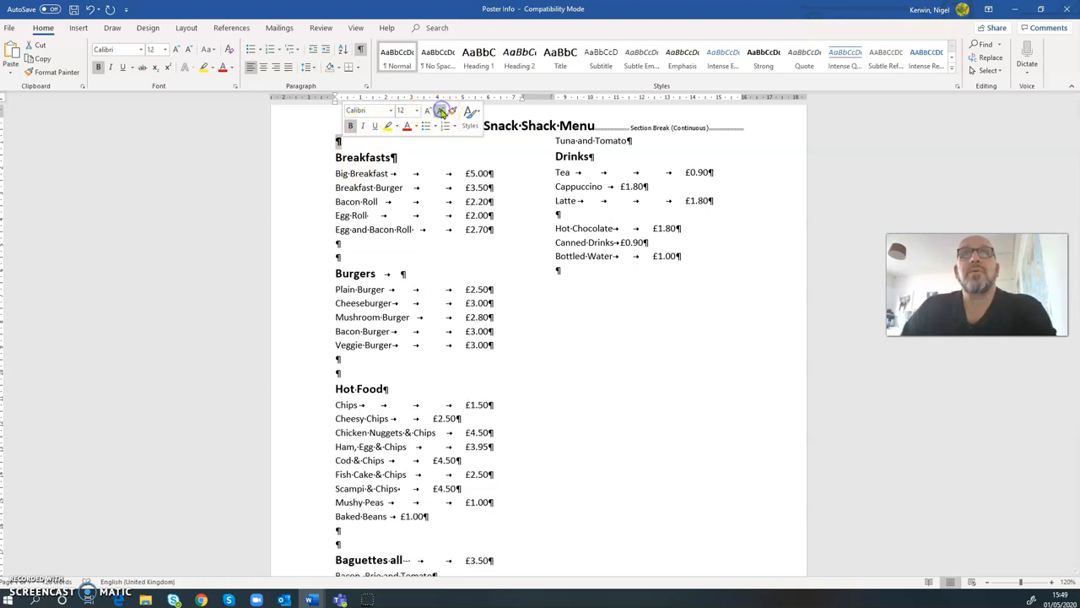
{"action": "left_click", "coordinate": [376, 272]}
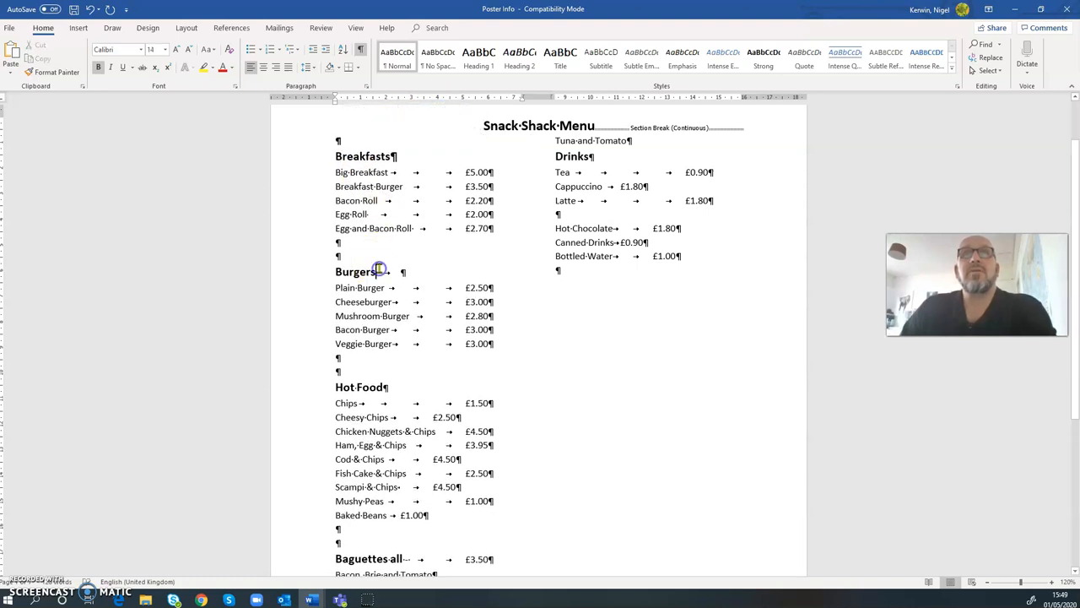
{"action": "double_click", "coordinate": [340, 140]}
{"action": "left_click", "coordinate": [98, 66]}
{"action": "left_click", "coordinate": [381, 236]}
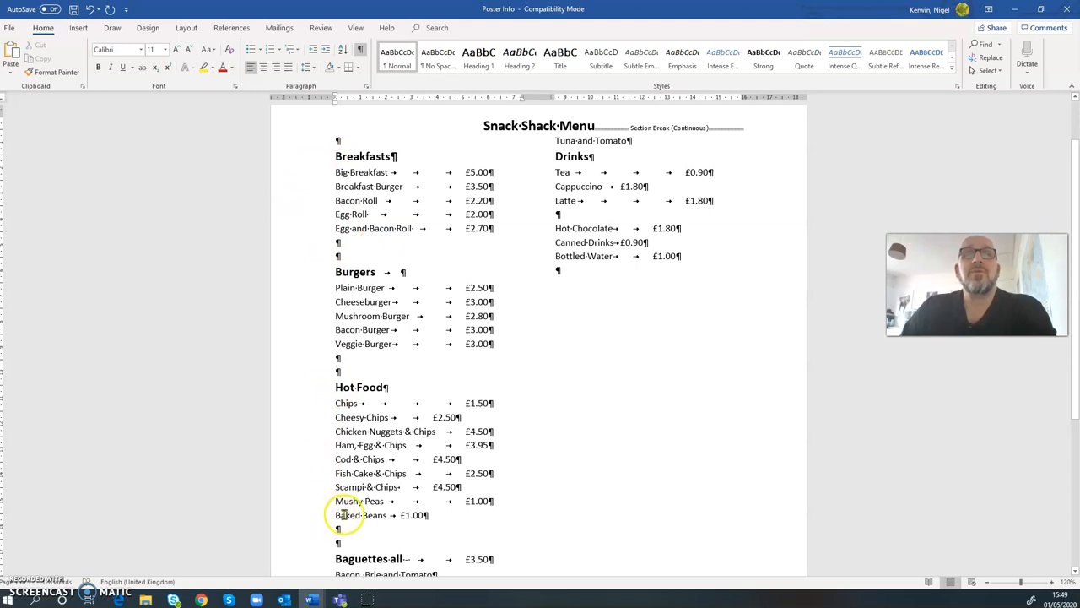
- Delete the blank line above the Breakfasts heading to bring "Tuna and Tomato" back into the first column, and check the whole page
{"action": "scroll", "coordinate": [344, 514], "scroll_direction": "down", "scroll_amount": 5}
{"action": "scroll", "coordinate": [364, 478], "scroll_direction": "up", "scroll_amount": 7}
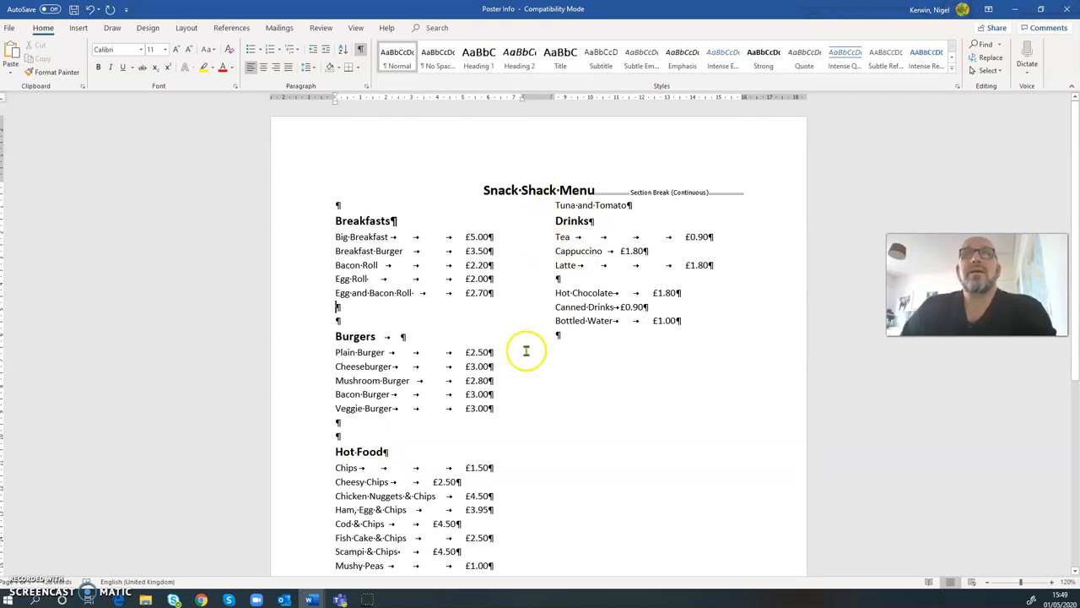
{"action": "scroll", "coordinate": [507, 374], "scroll_direction": "down", "scroll_amount": 6}
{"action": "scroll", "coordinate": [496, 378], "scroll_direction": "down", "scroll_amount": 1}
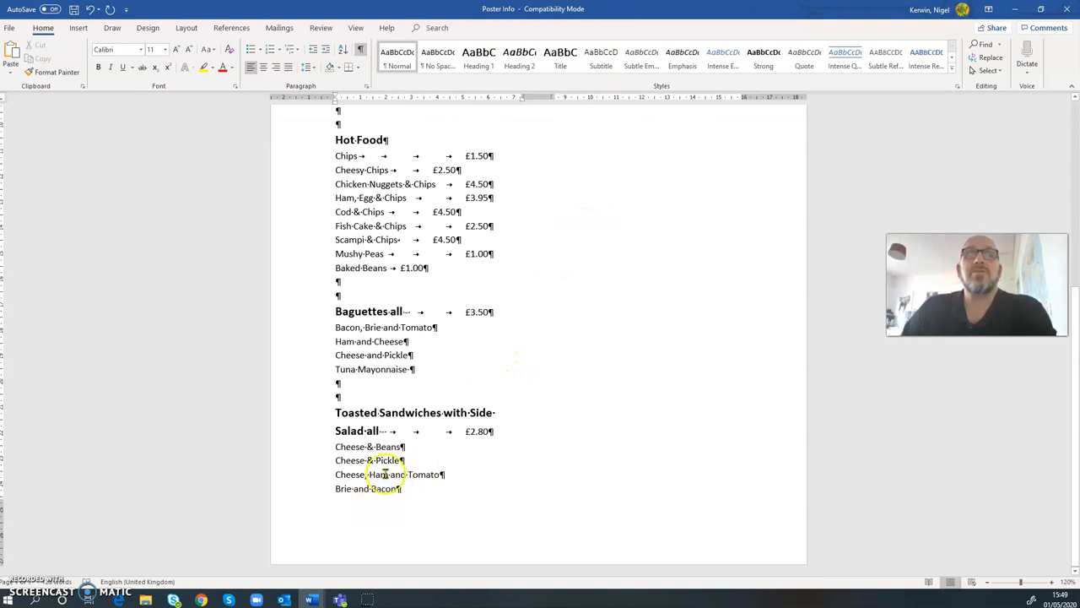
{"action": "scroll", "coordinate": [376, 455], "scroll_direction": "up", "scroll_amount": 7}
{"action": "left_click", "coordinate": [335, 221]}
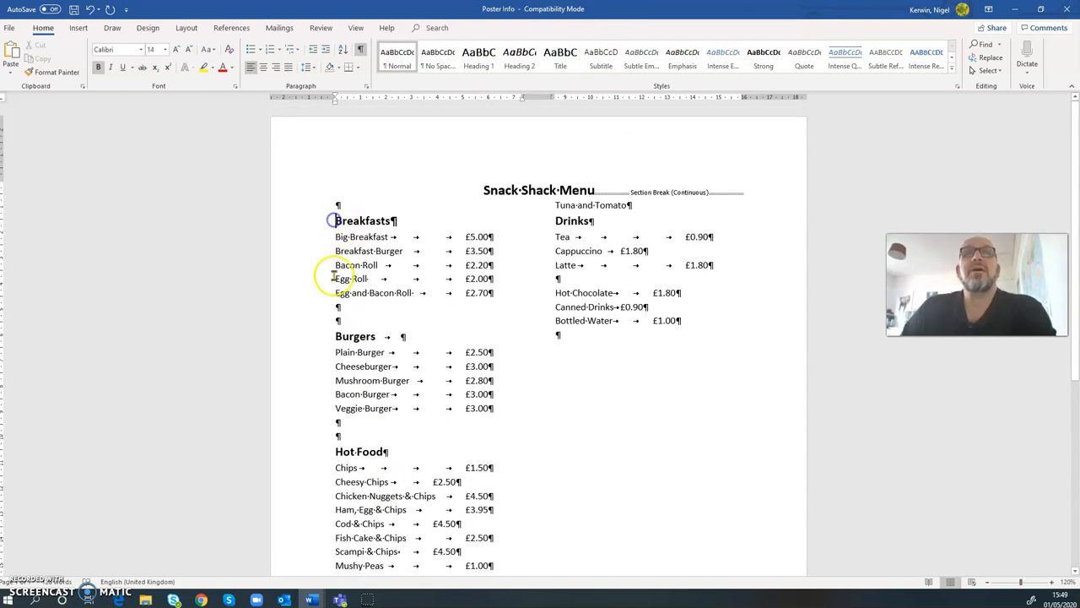
{"action": "left_click", "coordinate": [335, 279]}
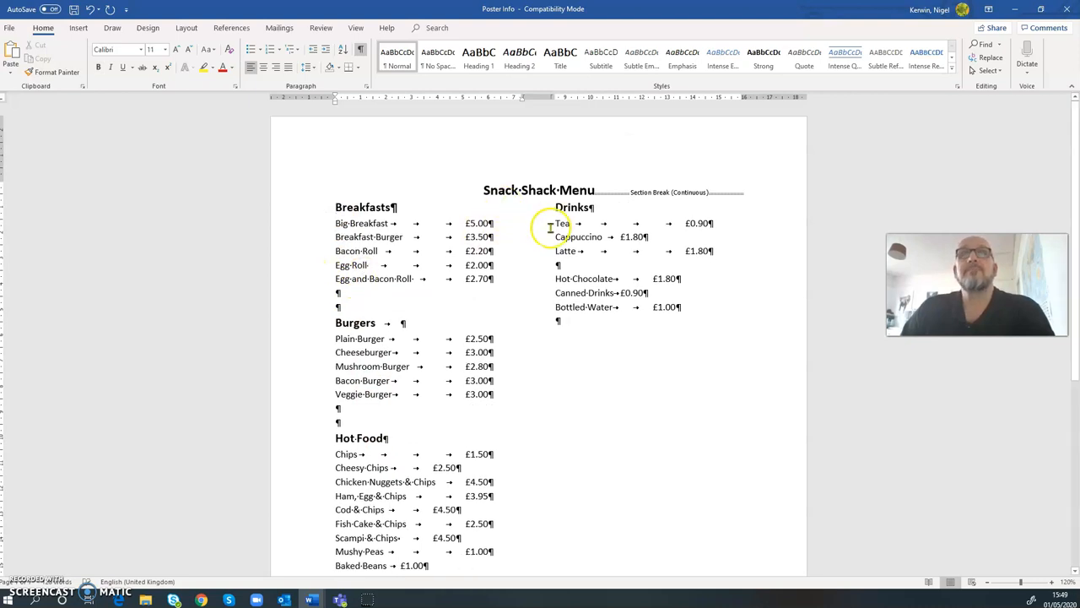
{"action": "scroll", "coordinate": [535, 363], "scroll_direction": "down", "scroll_amount": 5}
{"action": "scroll", "coordinate": [506, 405], "scroll_direction": "down", "scroll_amount": 3}
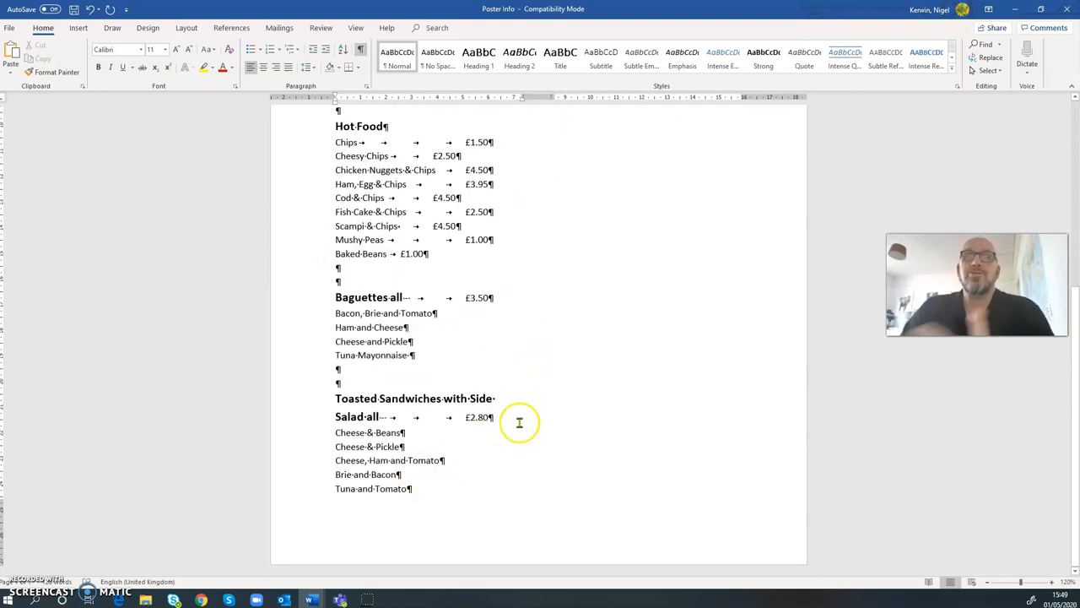
{"action": "scroll", "coordinate": [482, 391], "scroll_direction": "up", "scroll_amount": 5}
{"action": "scroll", "coordinate": [475, 395], "scroll_direction": "up", "scroll_amount": 3}
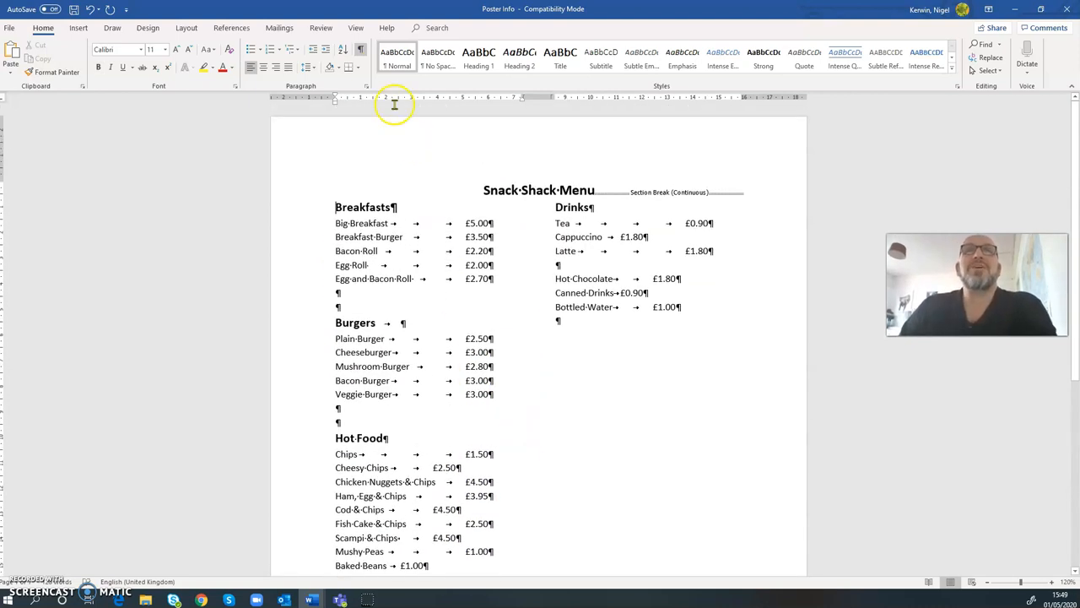
- Hide the formatting marks and add a 2¼ pt Box page border in the automatic colour to the whole document
{"action": "left_click", "coordinate": [360, 49]}
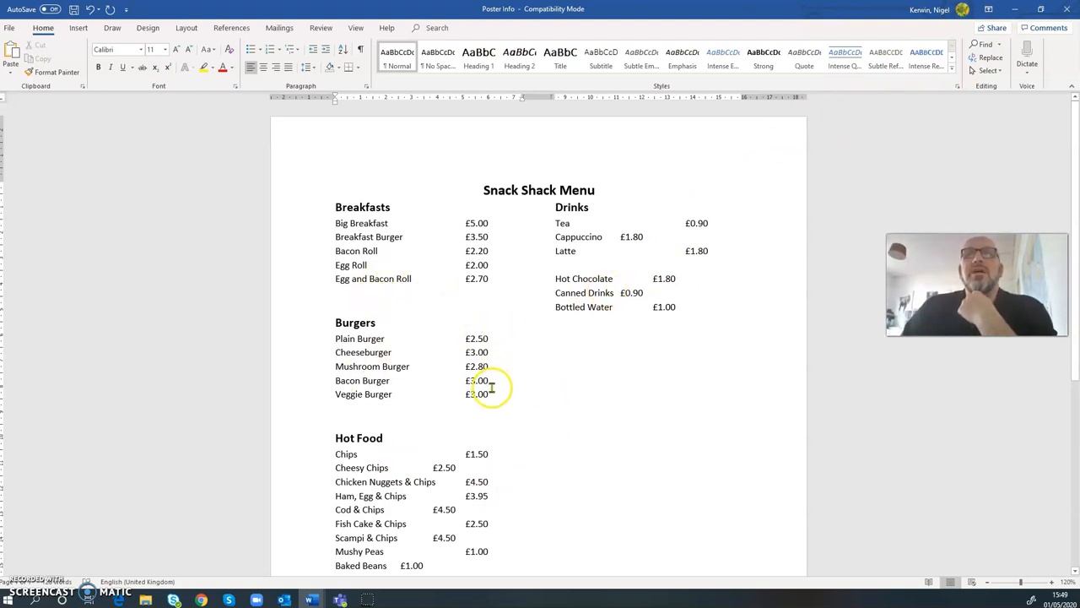
{"action": "left_click", "coordinate": [148, 27]}
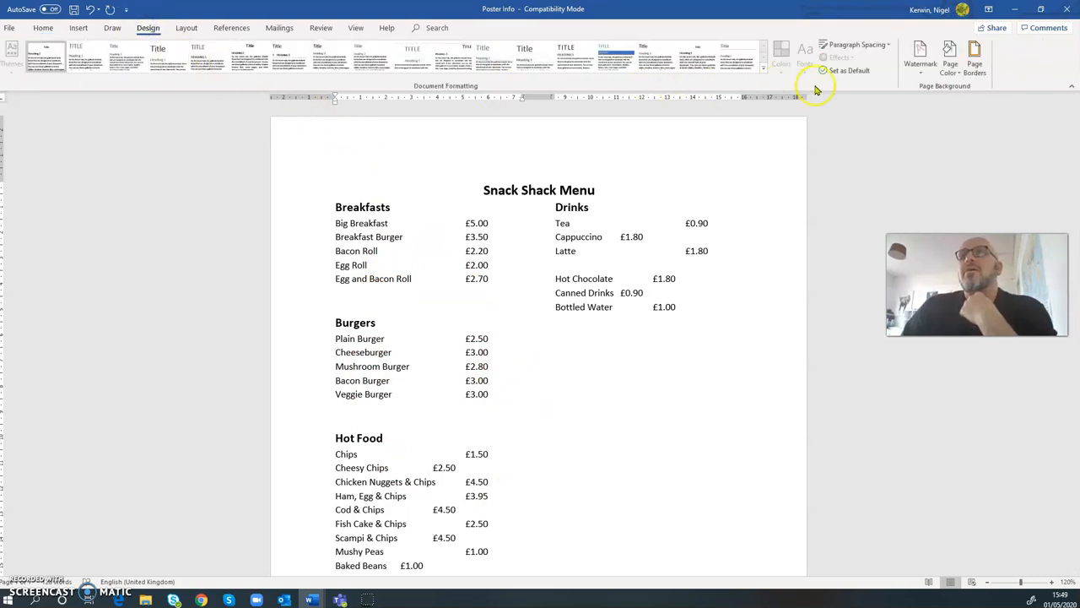
{"action": "left_click", "coordinate": [974, 68]}
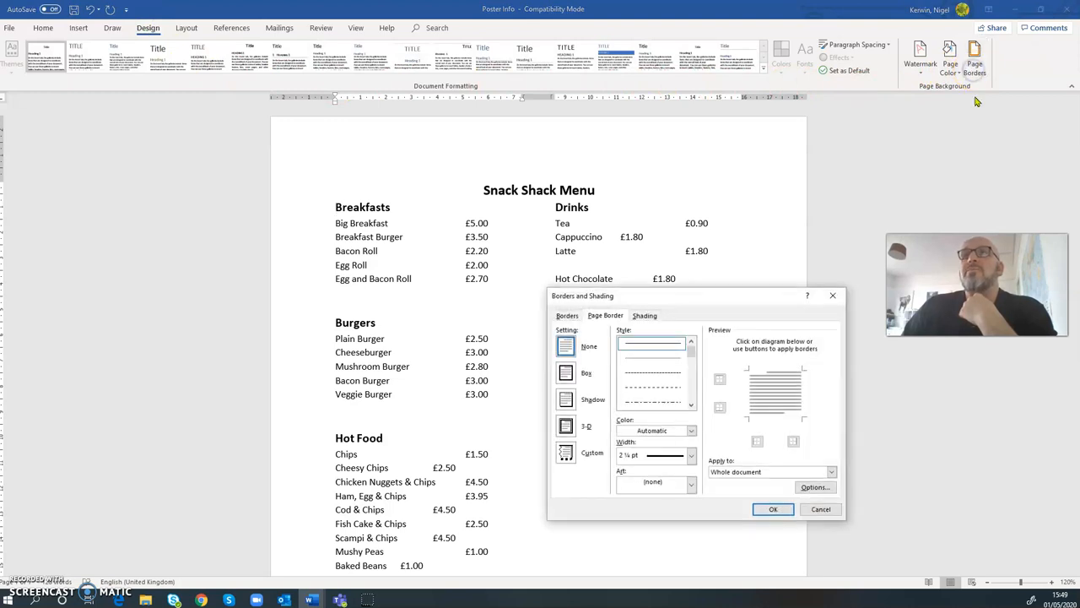
{"action": "left_click", "coordinate": [565, 374]}
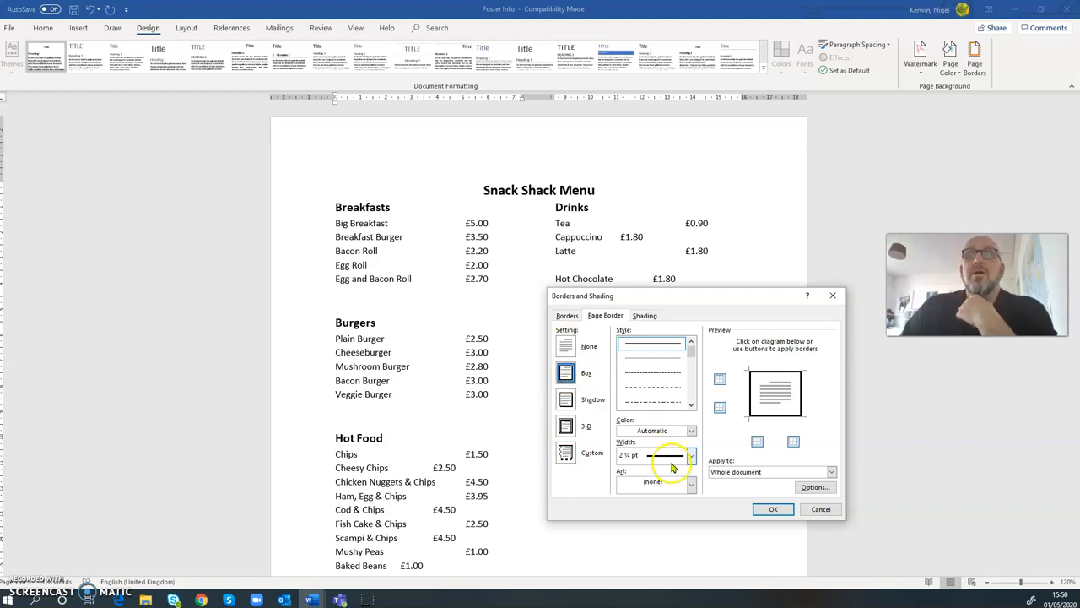
{"action": "left_click", "coordinate": [692, 431]}
{"action": "left_click", "coordinate": [625, 445]}
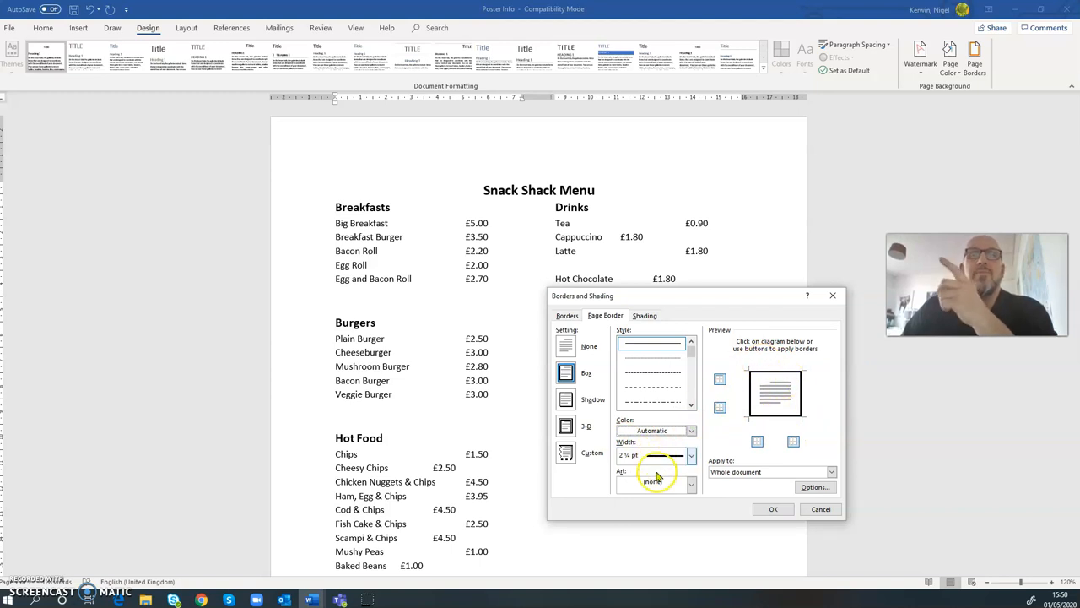
{"action": "left_click", "coordinate": [773, 510]}
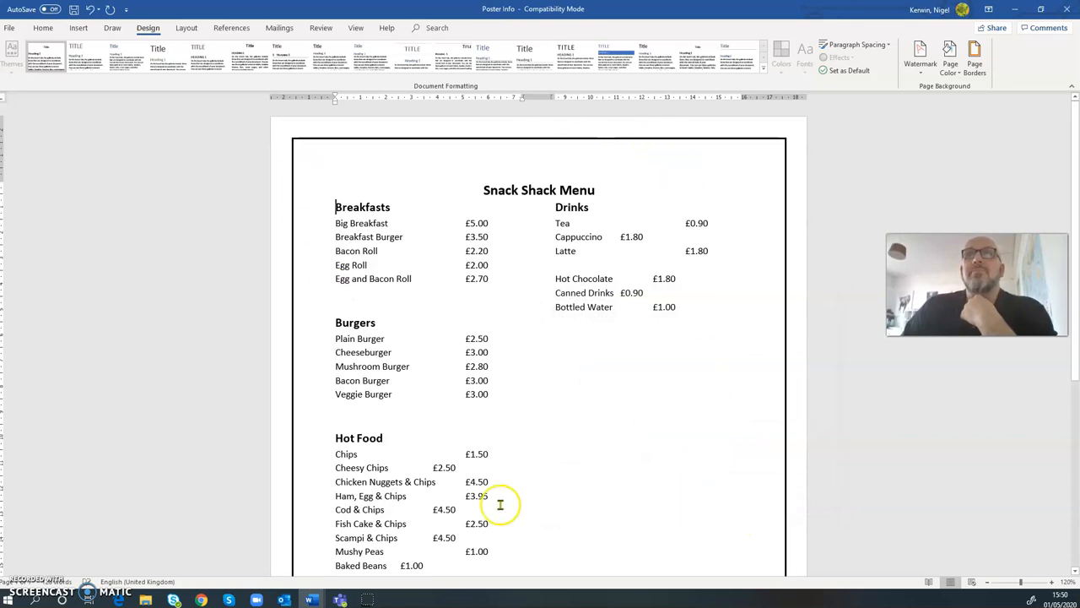
{"action": "left_click", "coordinate": [974, 68]}
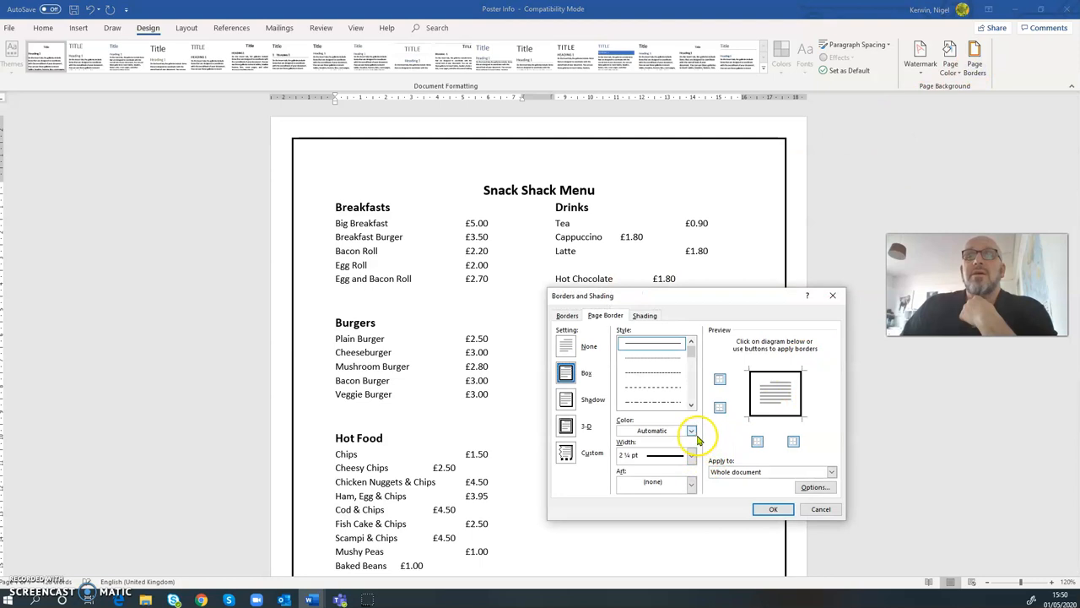
{"action": "left_click", "coordinate": [691, 488]}
{"action": "scroll", "coordinate": [652, 515], "scroll_direction": "down", "scroll_amount": 3}
{"action": "scroll", "coordinate": [644, 511], "scroll_direction": "down", "scroll_amount": 5}
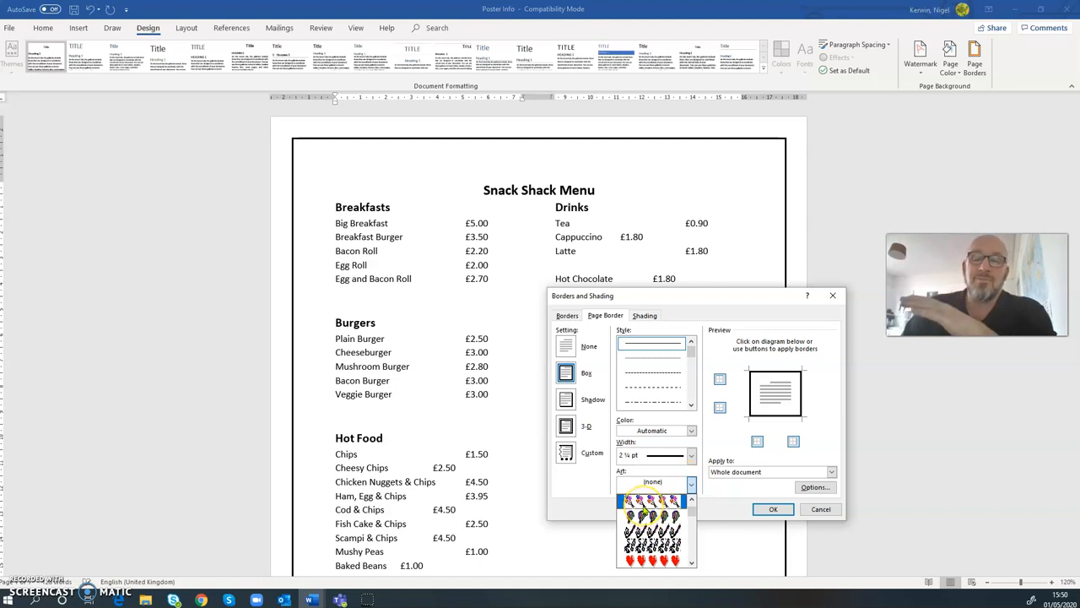
{"action": "scroll", "coordinate": [644, 511], "scroll_direction": "down", "scroll_amount": 5}
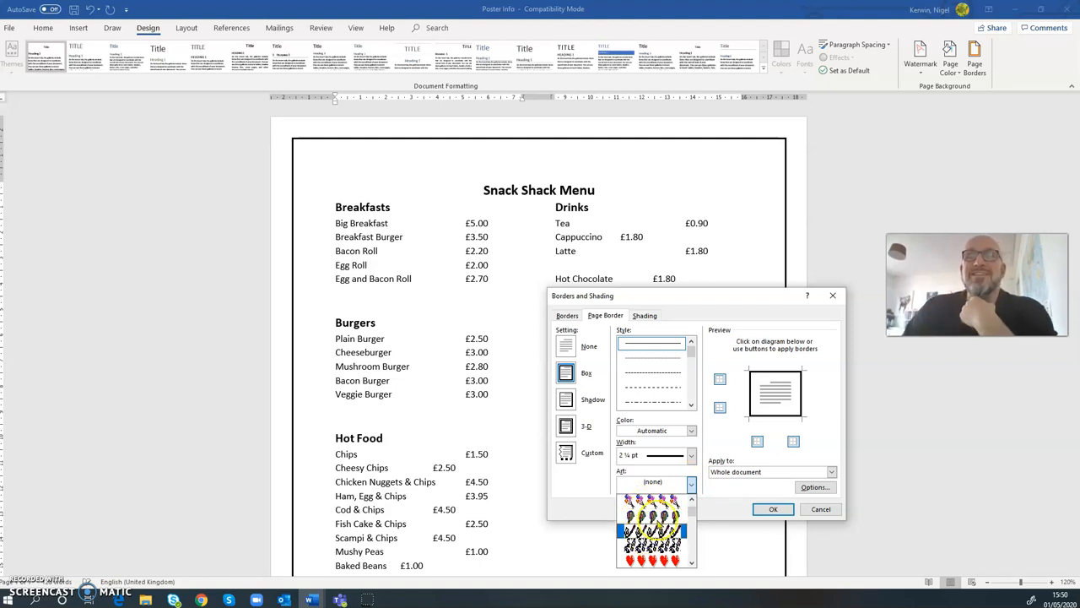
{"action": "left_click", "coordinate": [724, 503]}
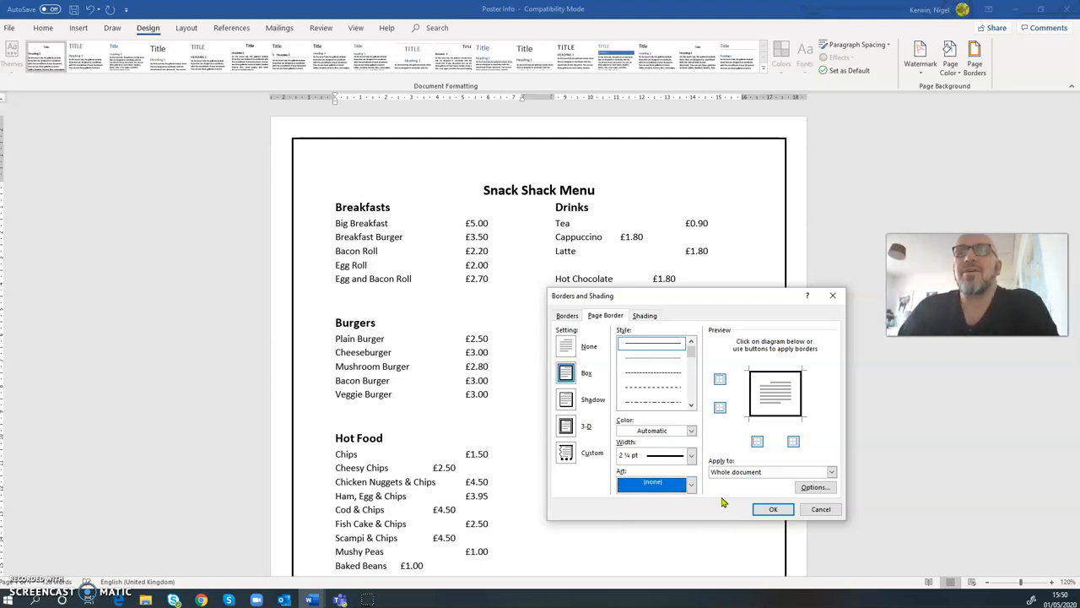
{"action": "left_click", "coordinate": [819, 510]}
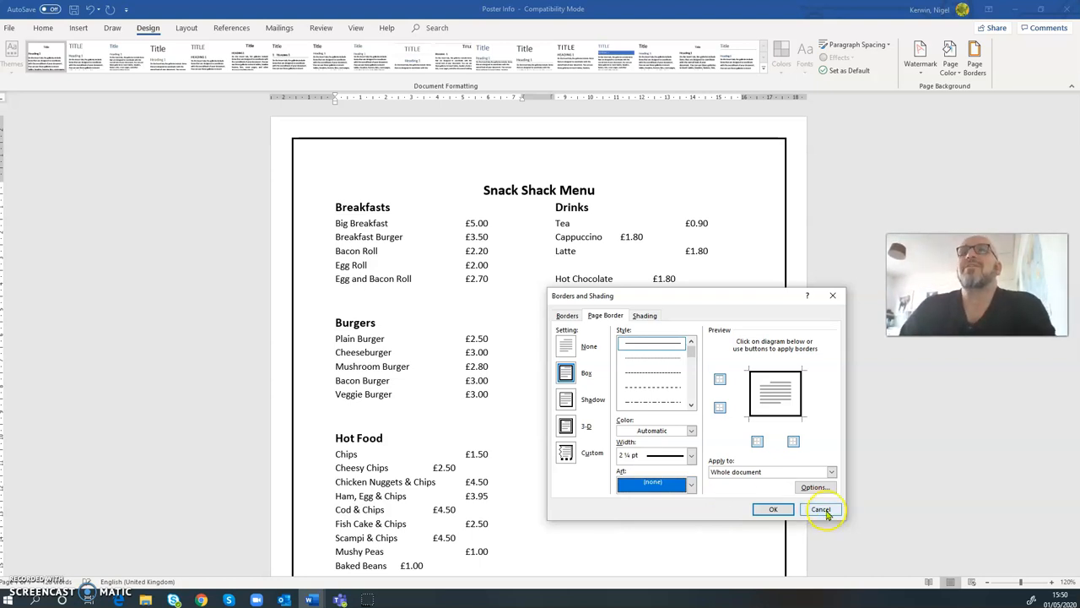
- Set the menu's page colour to Gold, Accent 4, Lighter 80% and check the page
{"action": "left_click", "coordinate": [956, 73]}
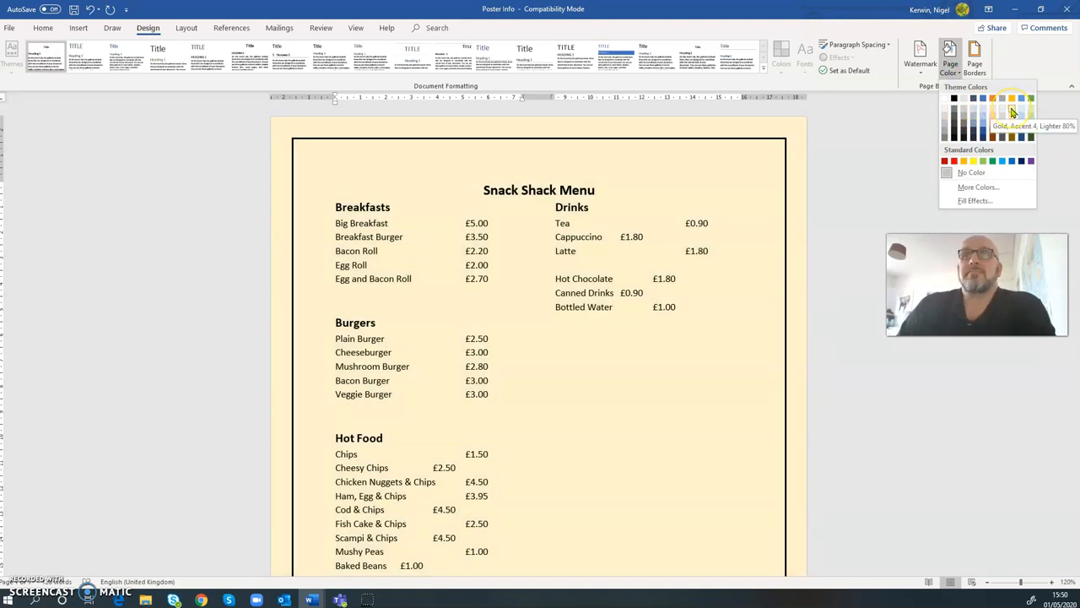
{"action": "left_click", "coordinate": [1013, 113]}
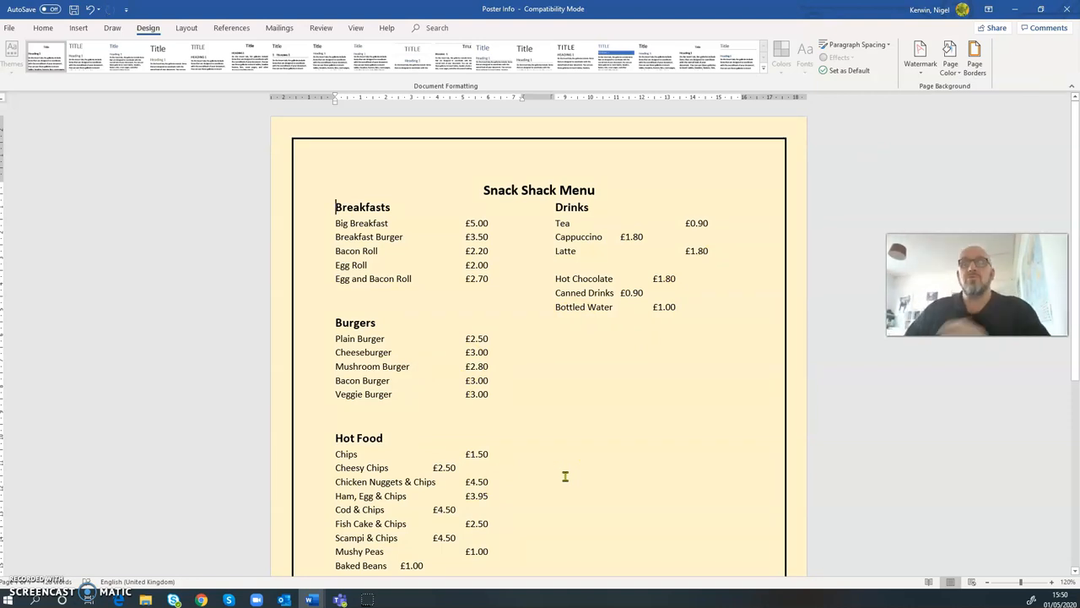
{"action": "scroll", "coordinate": [583, 459], "scroll_direction": "down", "scroll_amount": 7}
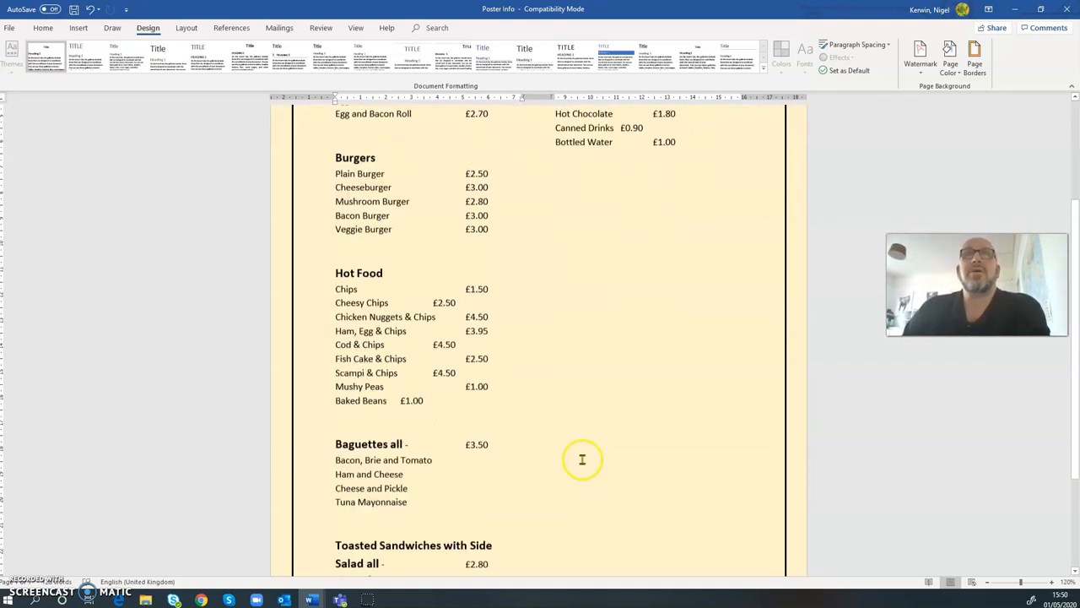
{"action": "scroll", "coordinate": [582, 451], "scroll_direction": "up", "scroll_amount": 7}
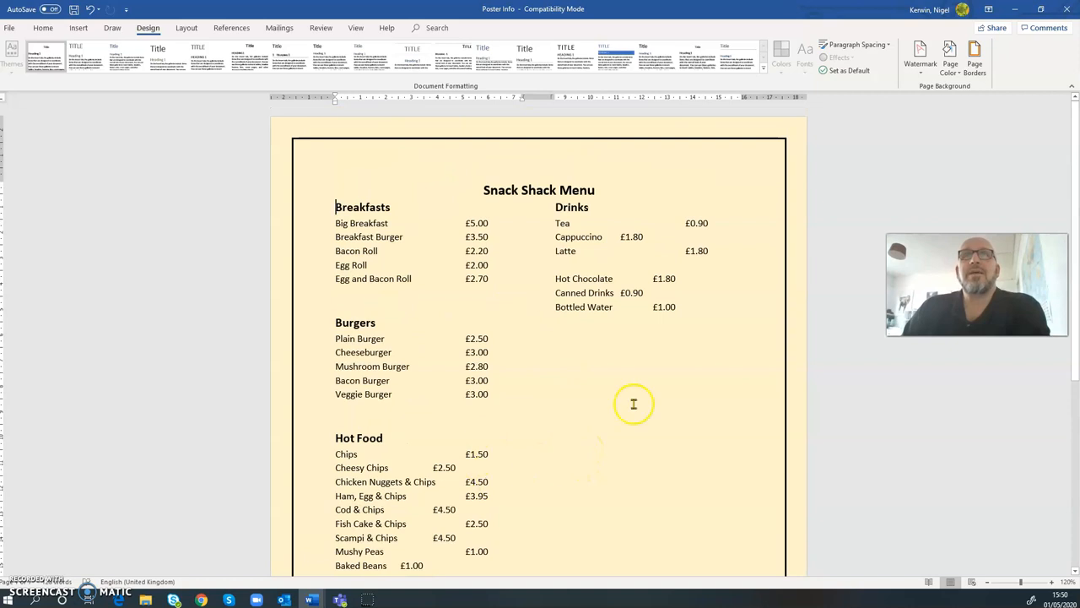
- Switch to the Image and Opening Times document and flip the upside-down Snack Shack picture vertically
{"action": "left_click", "coordinate": [1014, 9]}
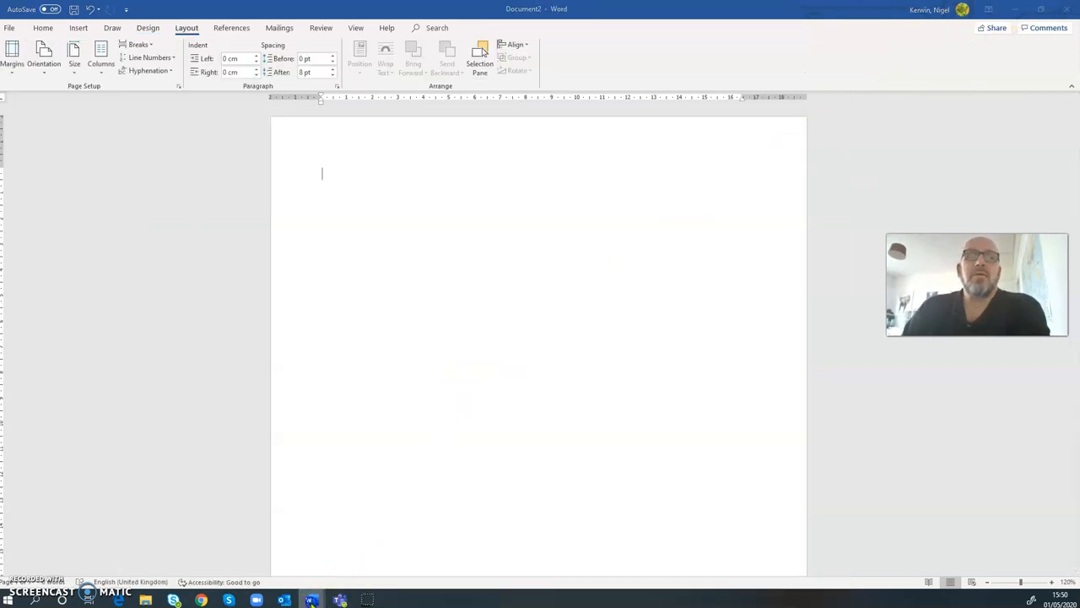
{"action": "left_click", "coordinate": [315, 550]}
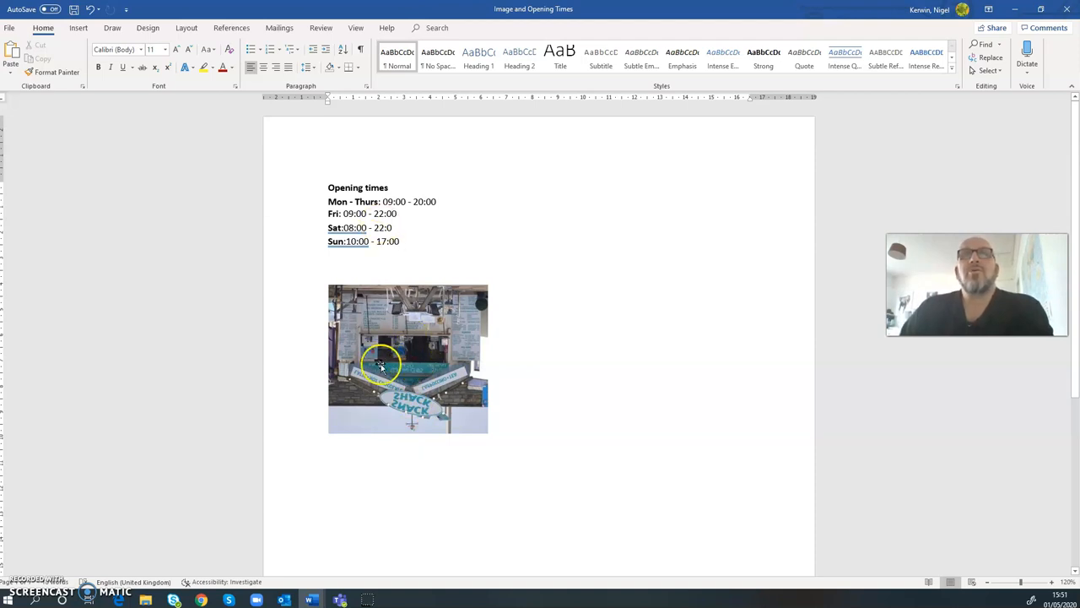
{"action": "left_click", "coordinate": [385, 363]}
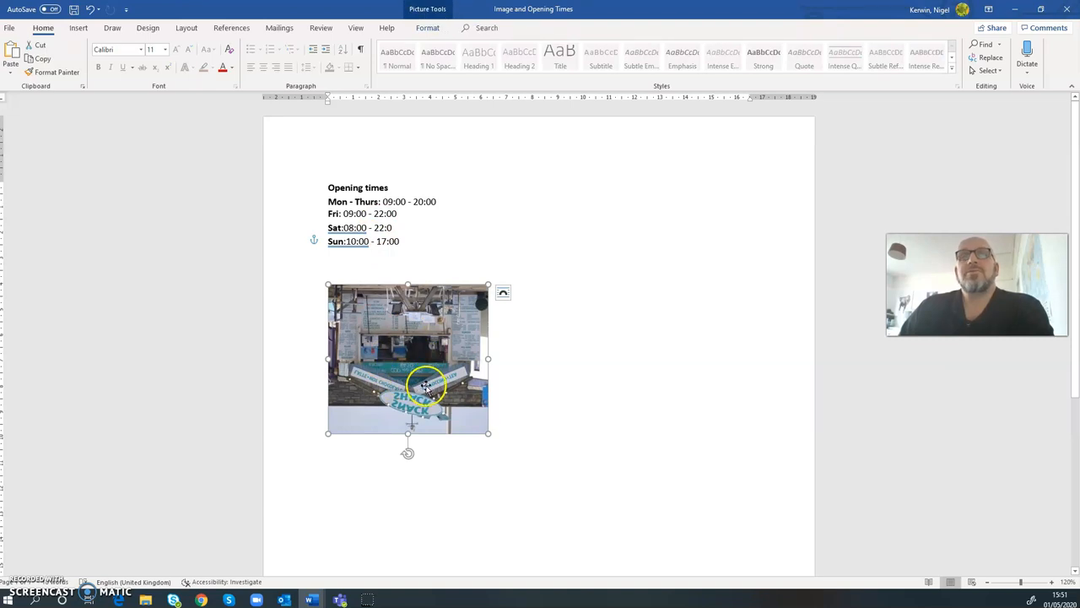
{"action": "left_click", "coordinate": [428, 29]}
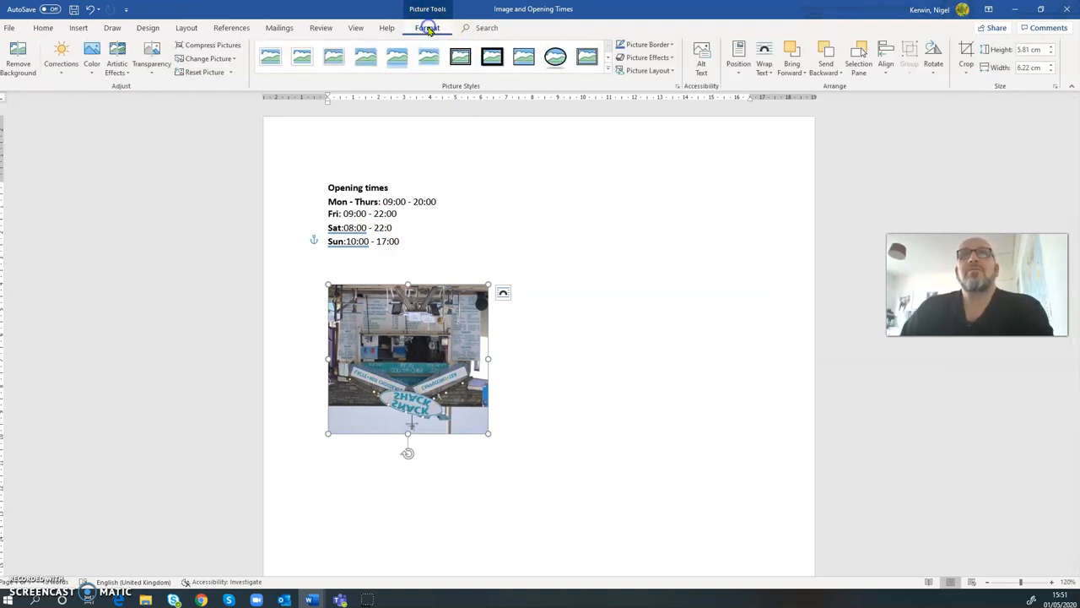
{"action": "left_click", "coordinate": [934, 75]}
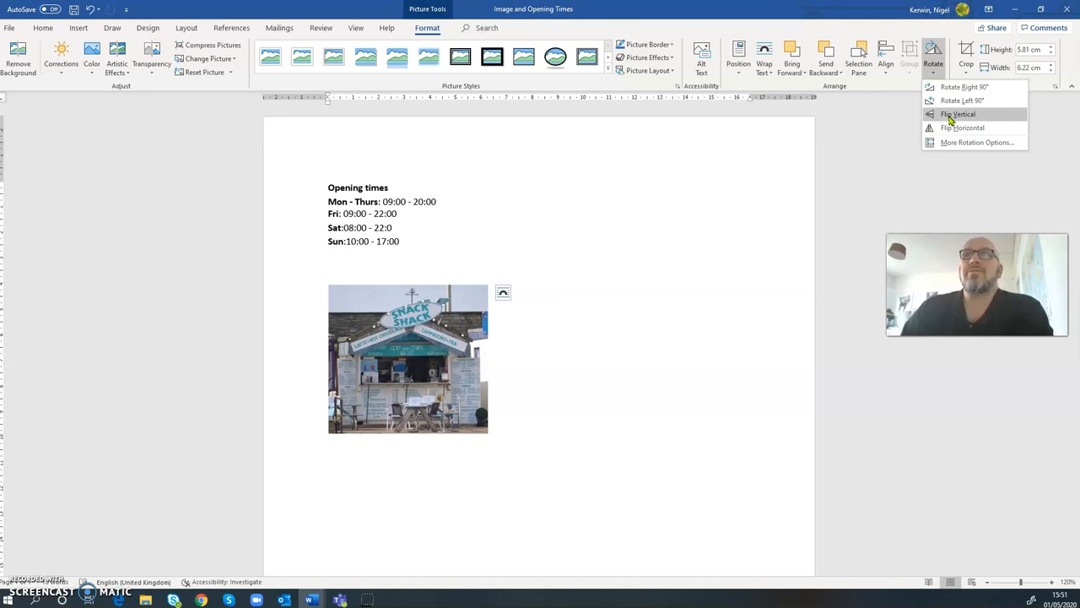
{"action": "left_click", "coordinate": [950, 119]}
{"action": "left_click", "coordinate": [570, 387]}
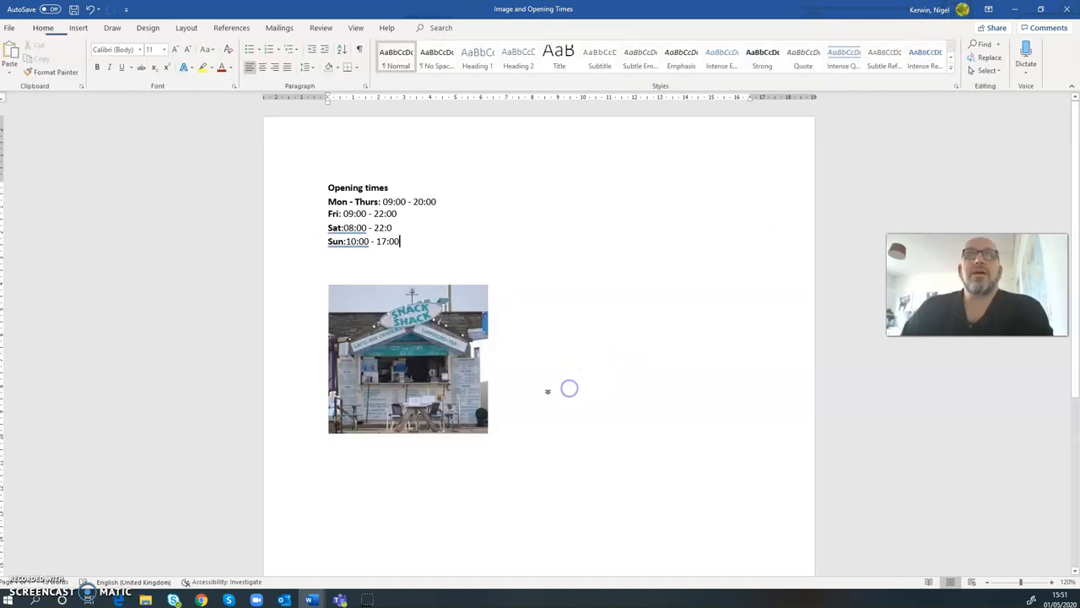
- Try flipping the Snack Shack picture horizontally, and flip it horizontally again to restore its original direction
{"action": "left_click", "coordinate": [422, 354]}
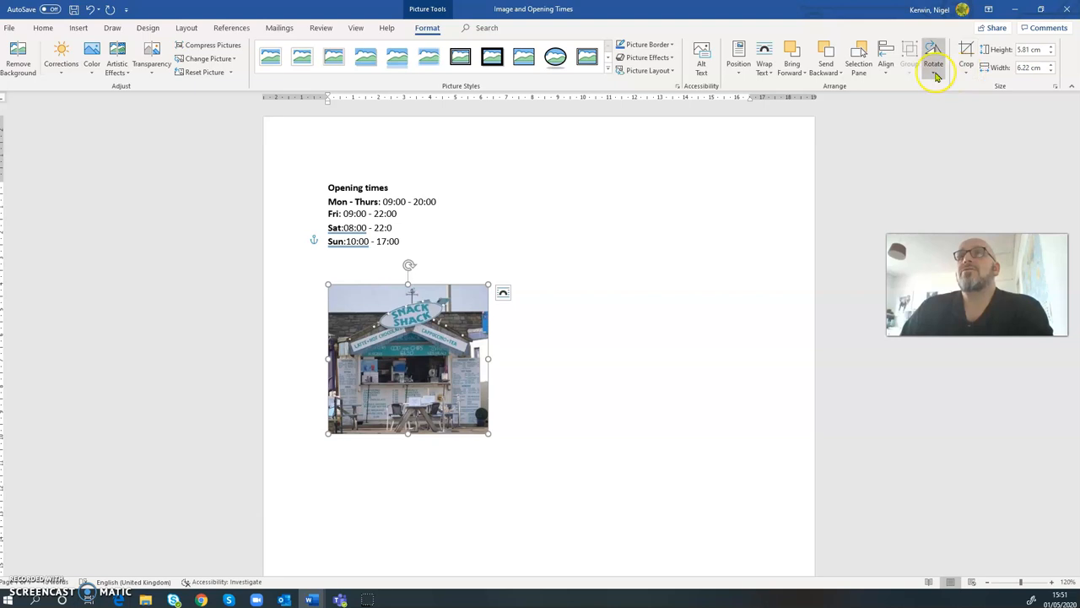
{"action": "left_click", "coordinate": [935, 76]}
{"action": "left_click", "coordinate": [944, 124]}
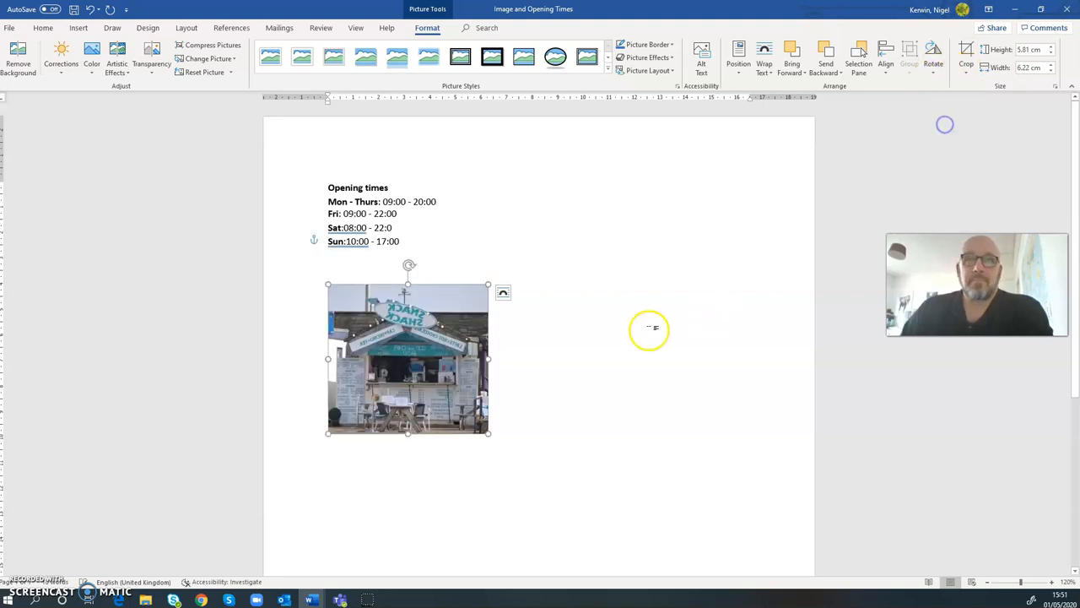
{"action": "left_click", "coordinate": [649, 330]}
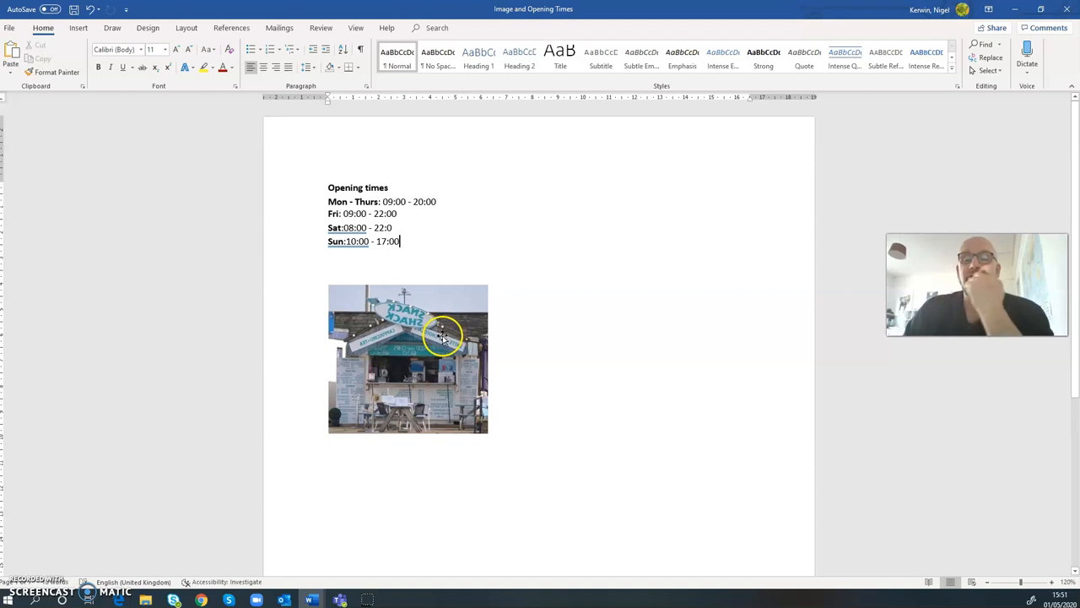
{"action": "left_click", "coordinate": [416, 357]}
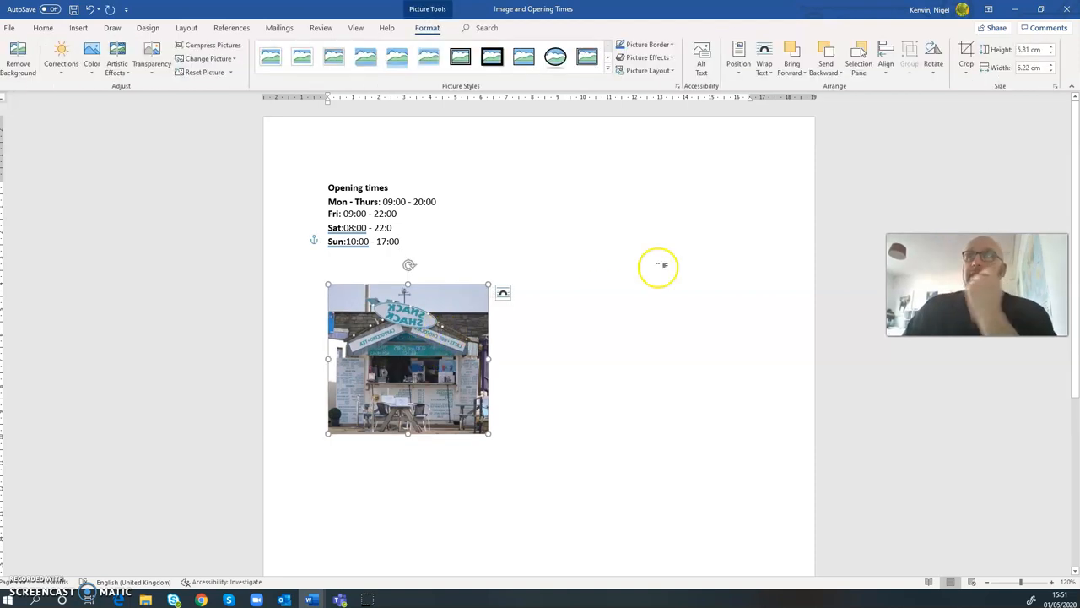
{"action": "left_click", "coordinate": [934, 59]}
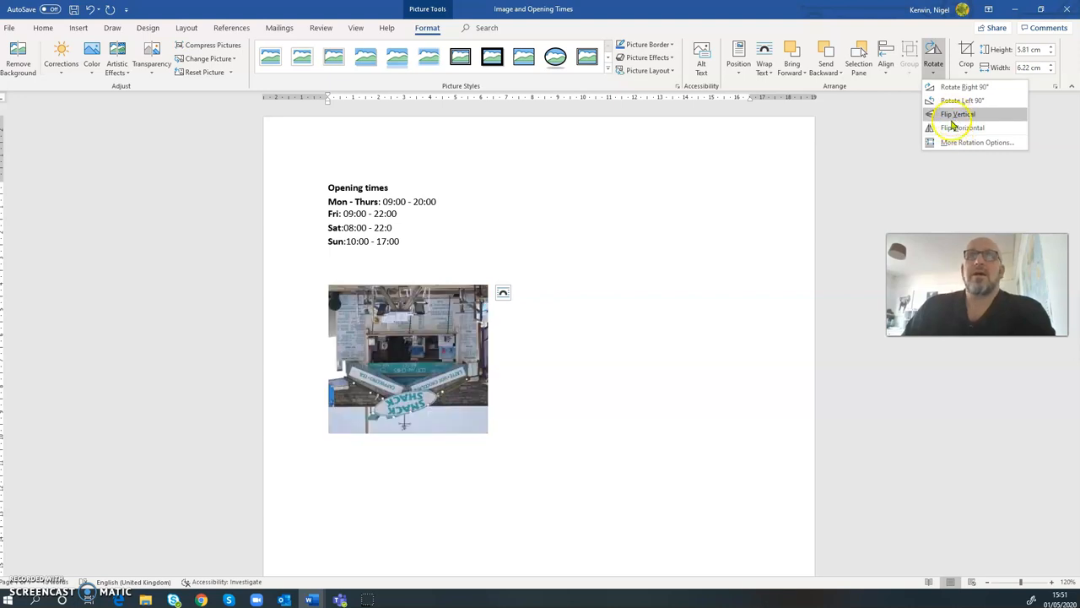
{"action": "left_click", "coordinate": [952, 128]}
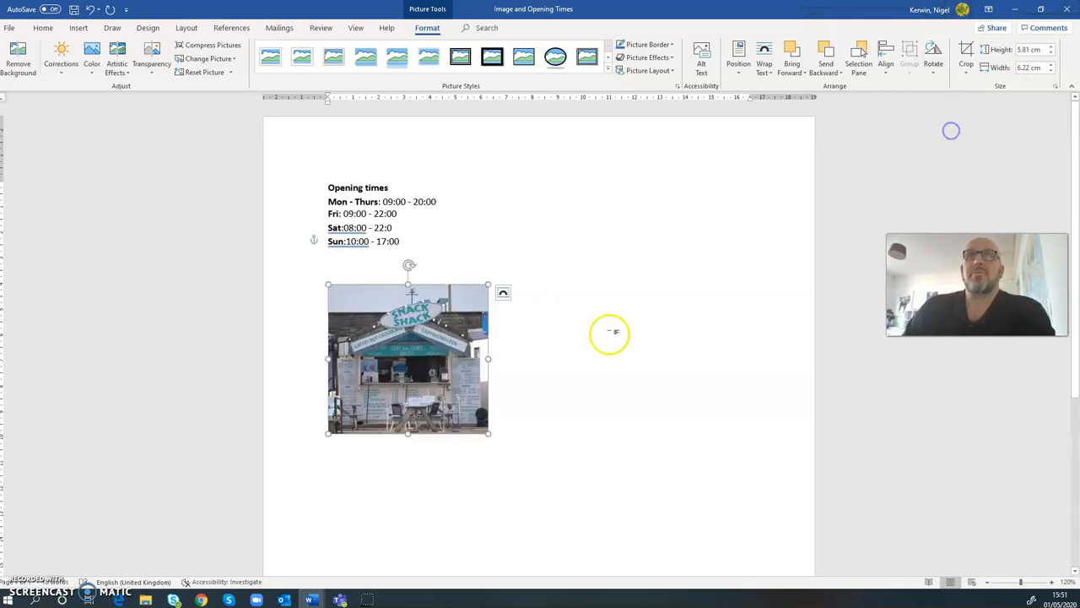
{"action": "left_click", "coordinate": [606, 336]}
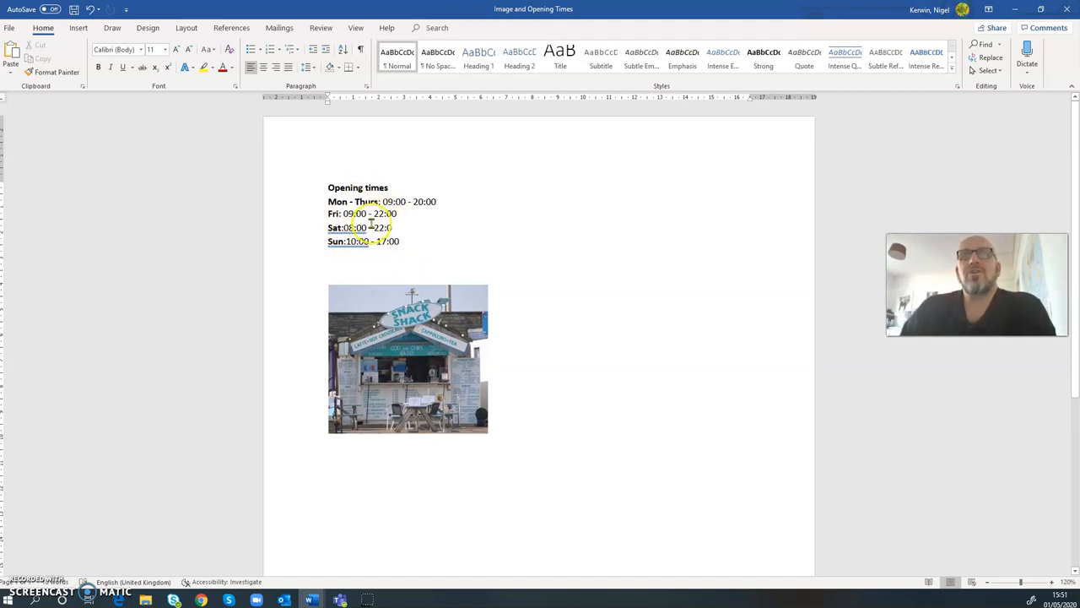
- Change the font colour of the Opening times heading and all its day and time lines to the standard dark blue
{"action": "mouse_move", "coordinate": [327, 187]}
{"action": "left_mouse_down"}
{"action": "mouse_move", "coordinate": [384, 213]}
{"action": "mouse_move", "coordinate": [396, 238]}
{"action": "left_mouse_up"}
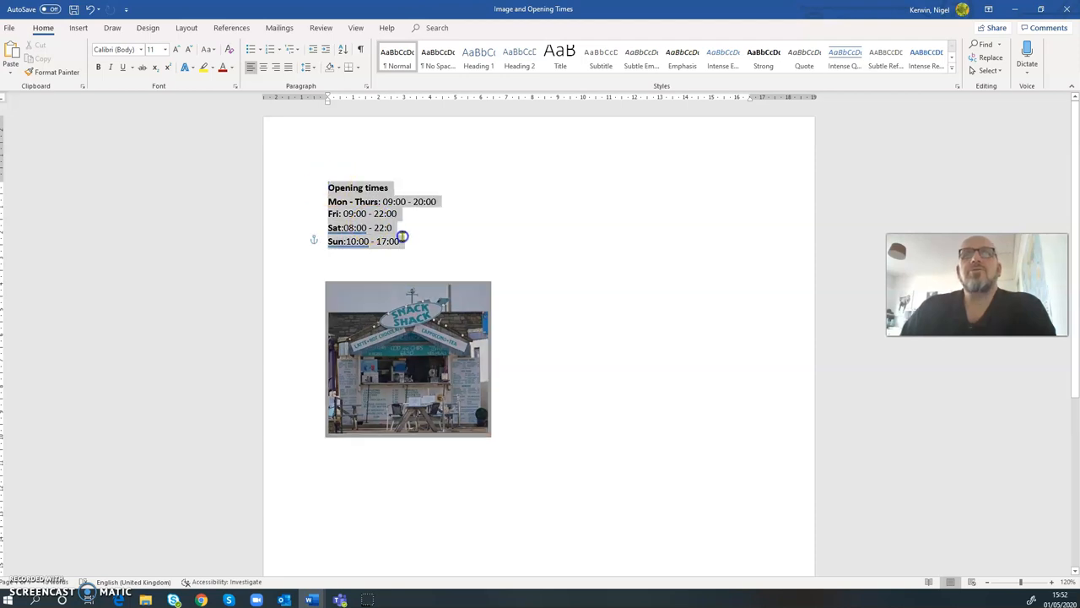
{"action": "left_click", "coordinate": [232, 71]}
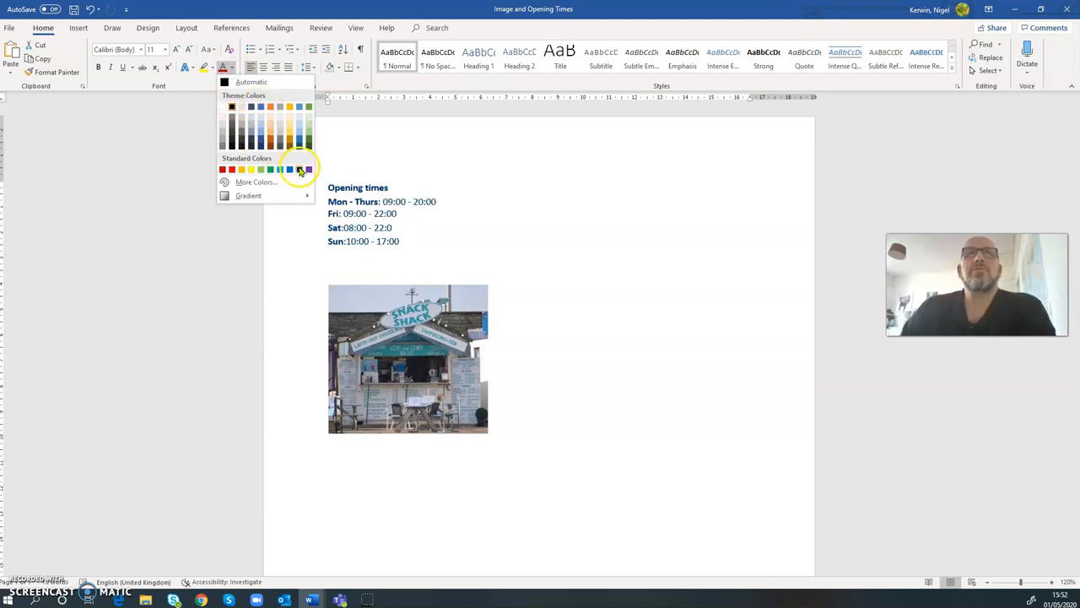
{"action": "left_click", "coordinate": [297, 170]}
{"action": "left_click", "coordinate": [413, 222]}
{"action": "left_click", "coordinate": [393, 227]}
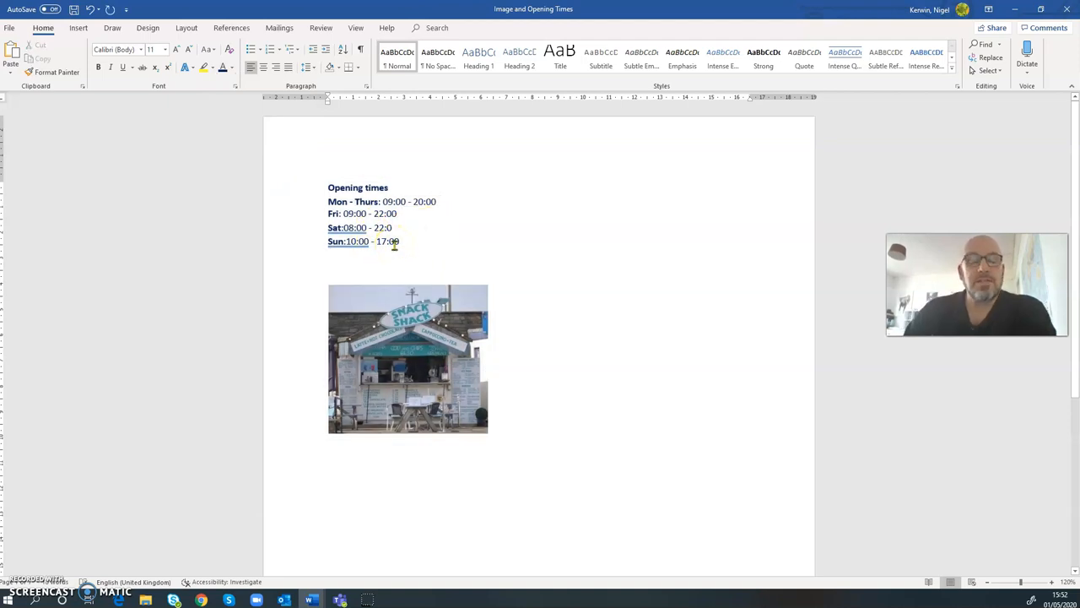
- Leave the Image and Opening Times document and switch to the blank Document2
{"action": "mouse_move", "coordinate": [310, 595]}
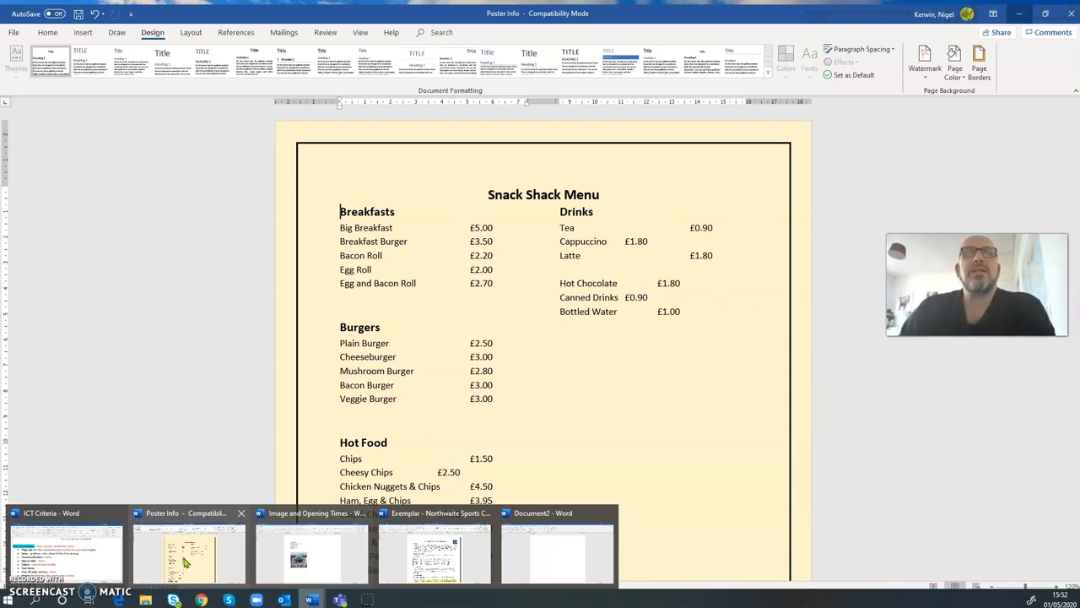
{"action": "left_click", "coordinate": [312, 553]}
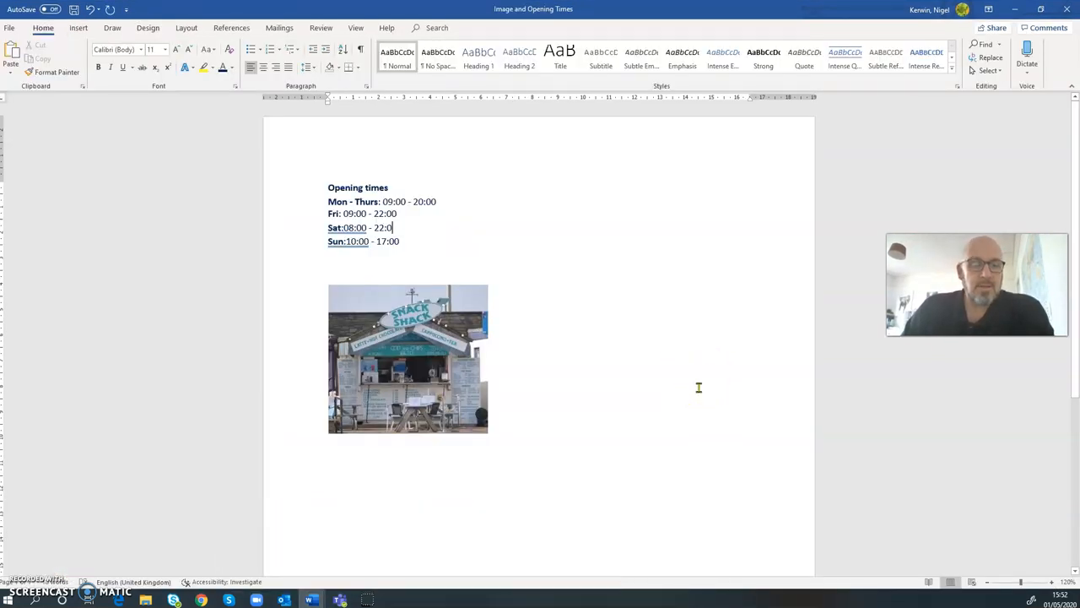
{"action": "left_click", "coordinate": [1013, 9]}
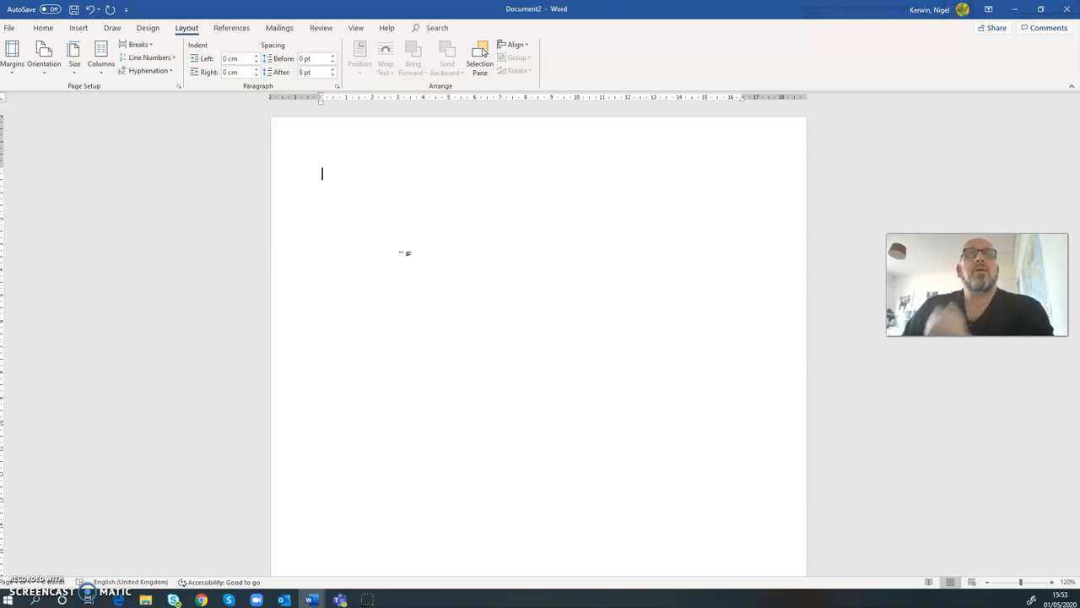
- Set up the blank page as A5 (14.8 cm x 21 cm) in landscape orientation with two columns
{"action": "left_click", "coordinate": [74, 59]}
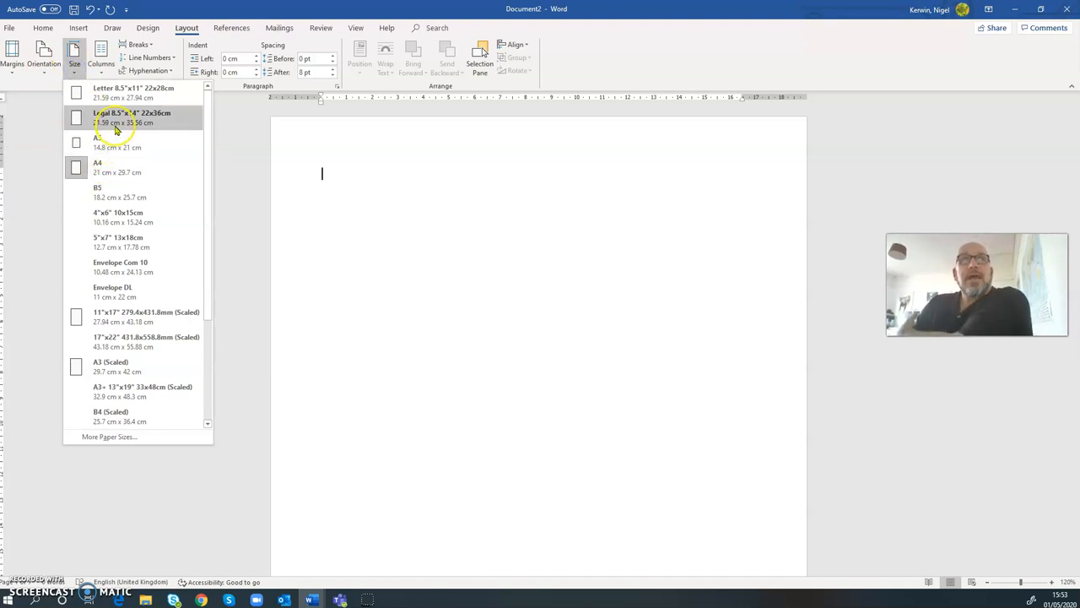
{"action": "left_click", "coordinate": [111, 141]}
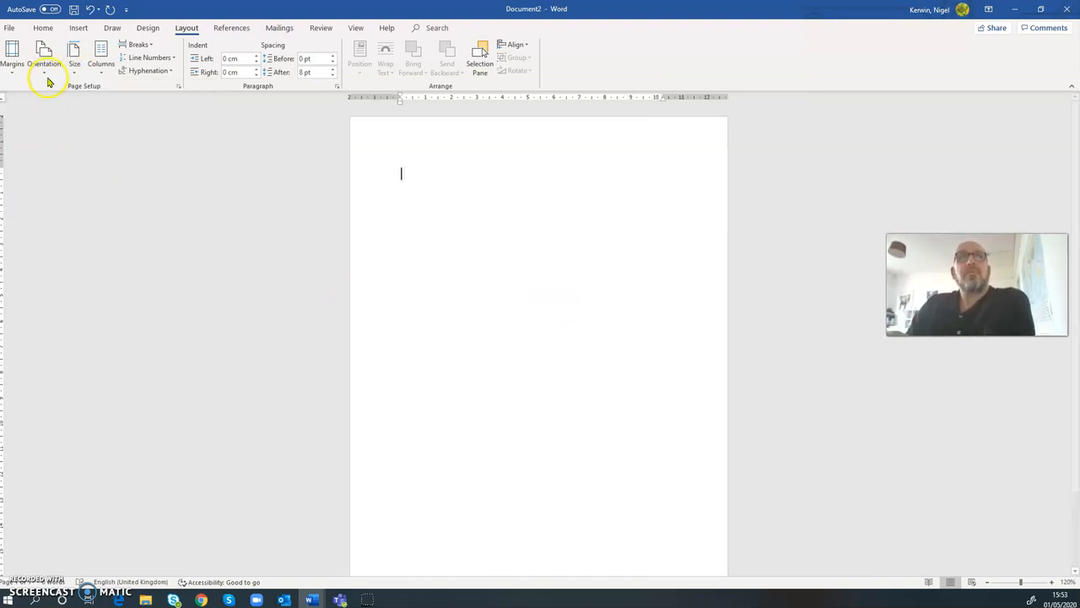
{"action": "left_click", "coordinate": [44, 68]}
{"action": "left_click", "coordinate": [72, 115]}
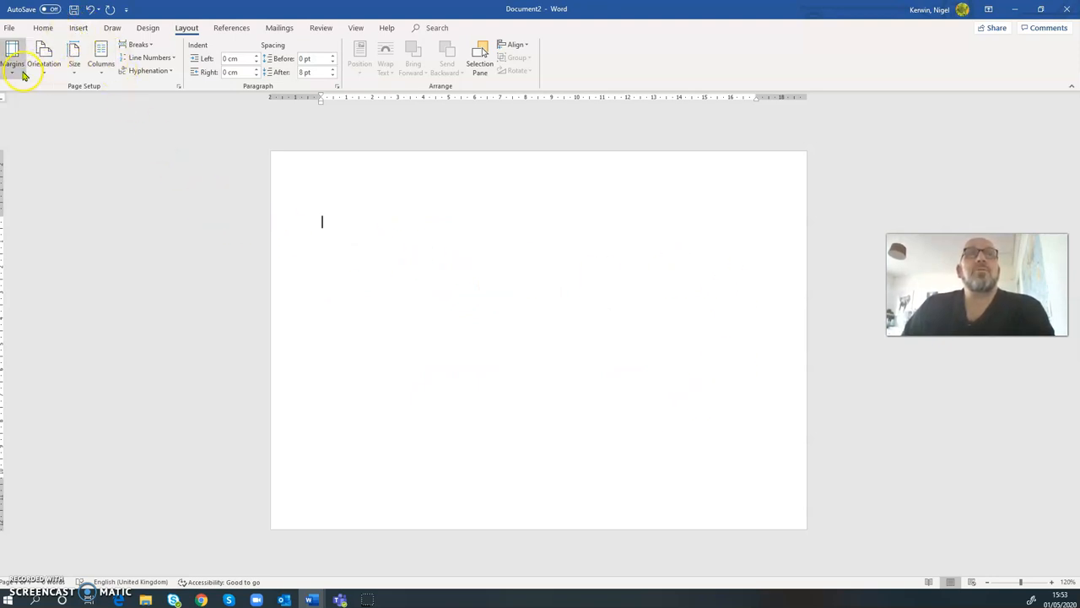
{"action": "left_click", "coordinate": [103, 69]}
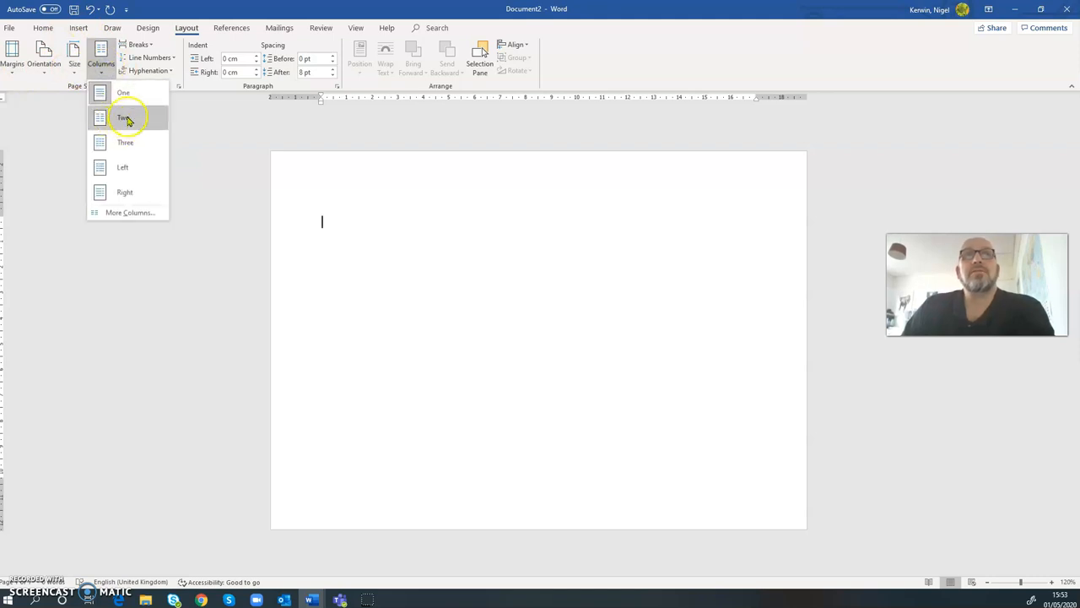
{"action": "left_click", "coordinate": [126, 118]}
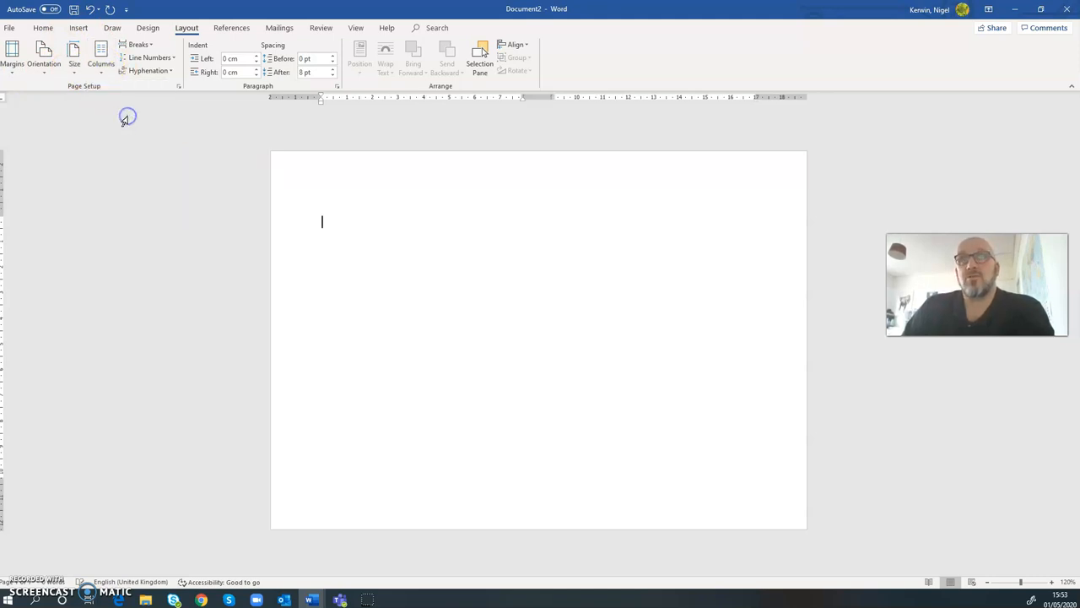
- Insert a single-cell table in the first column and stretch it to about 9 cm tall
{"action": "left_click", "coordinate": [75, 29]}
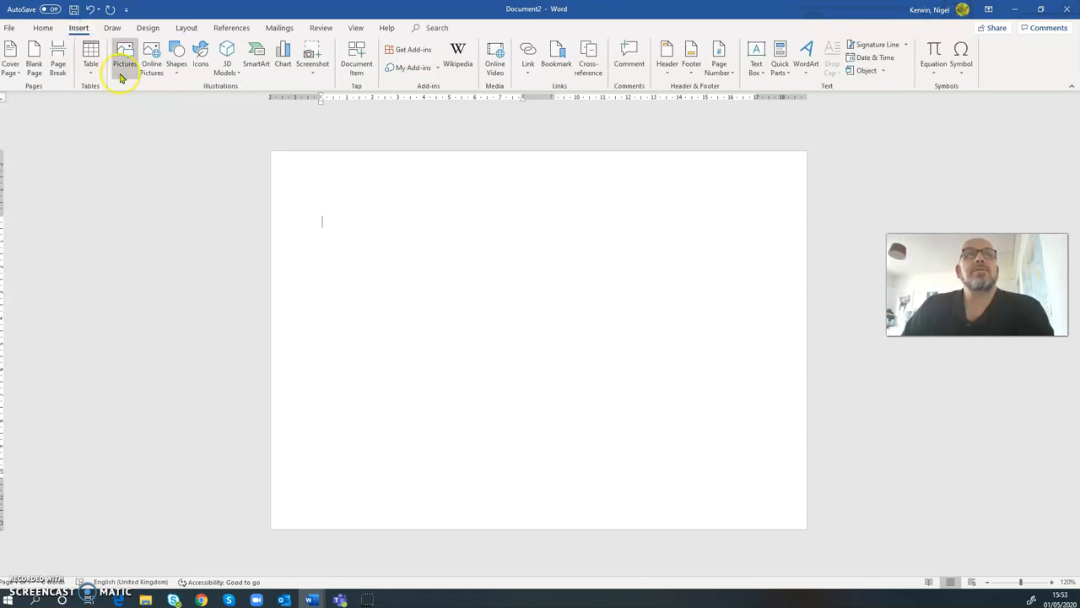
{"action": "left_click", "coordinate": [92, 72]}
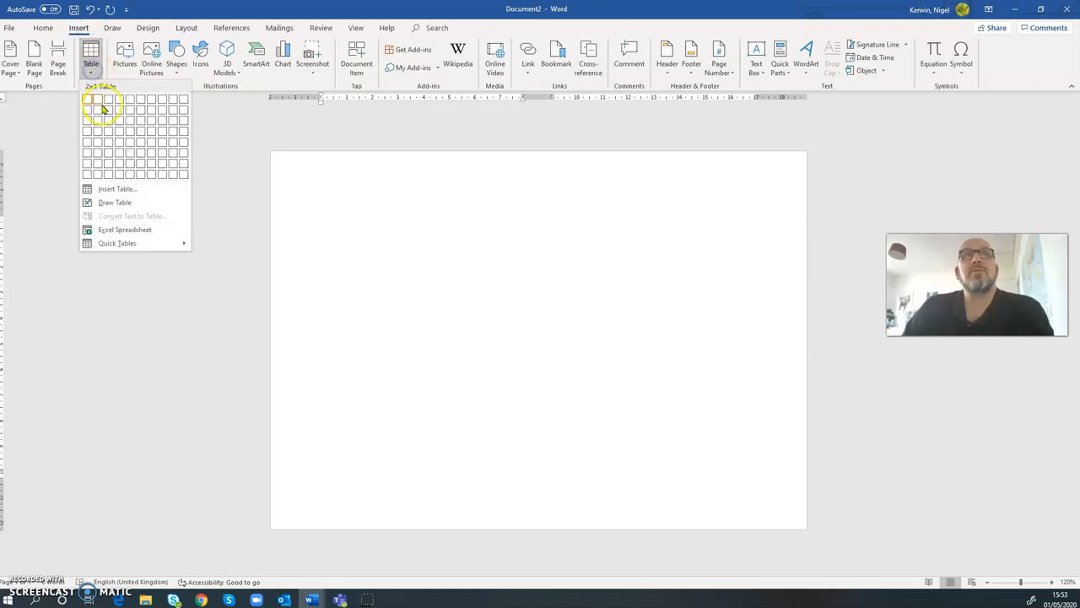
{"action": "left_click", "coordinate": [92, 101]}
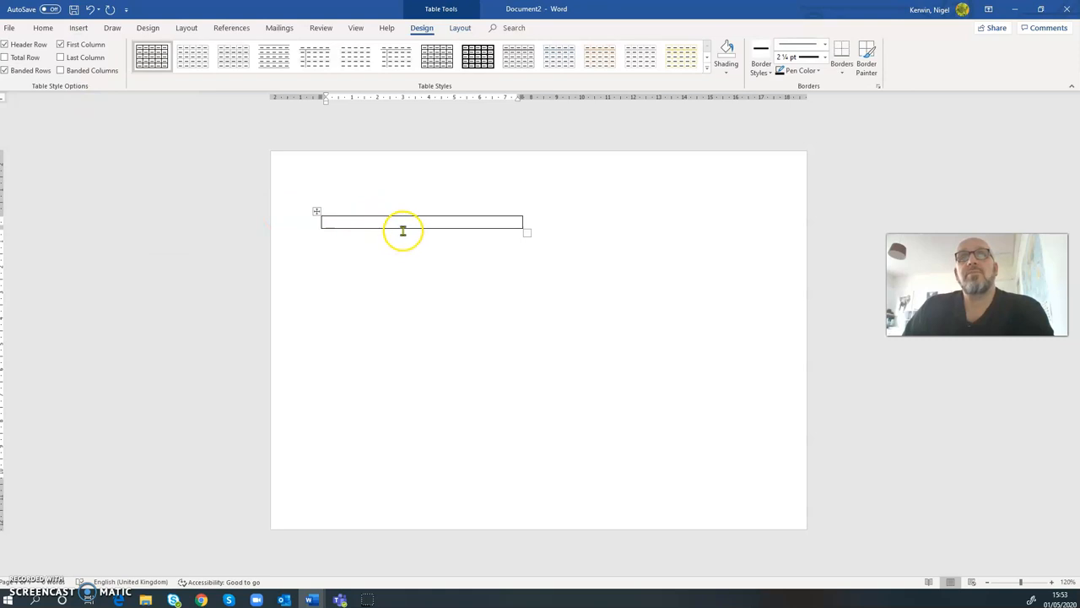
{"action": "left_click_drag", "start_coordinate": [404, 227], "coordinate": [410, 445]}
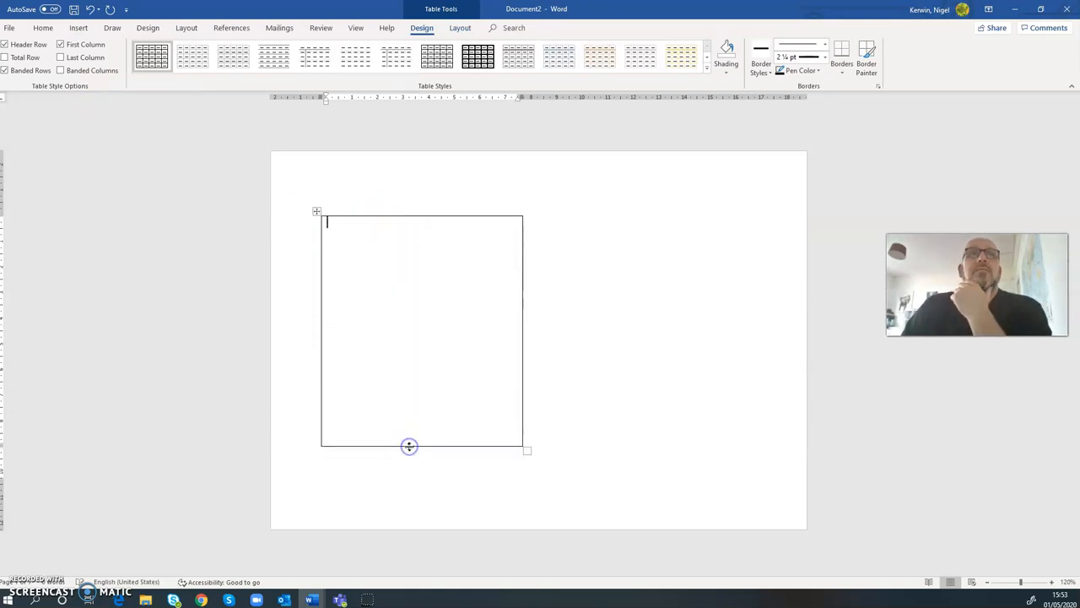
- Copy the single-cell table and paste the duplicate into the second column beside the original
{"action": "right_click", "coordinate": [419, 218]}
{"action": "right_click", "coordinate": [315, 208]}
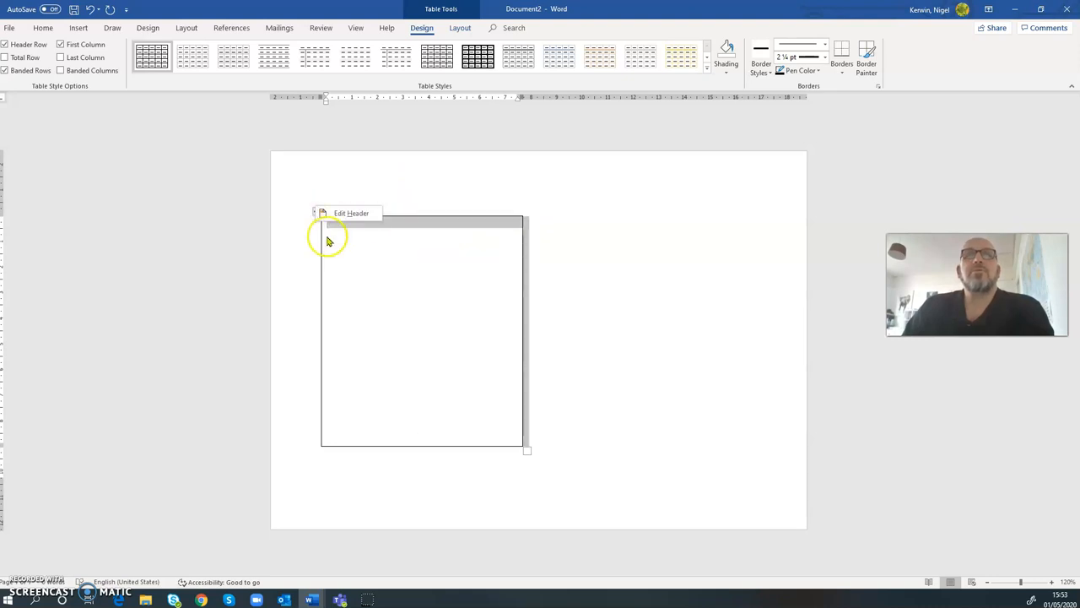
{"action": "right_click", "coordinate": [328, 241]}
{"action": "left_click", "coordinate": [345, 252]}
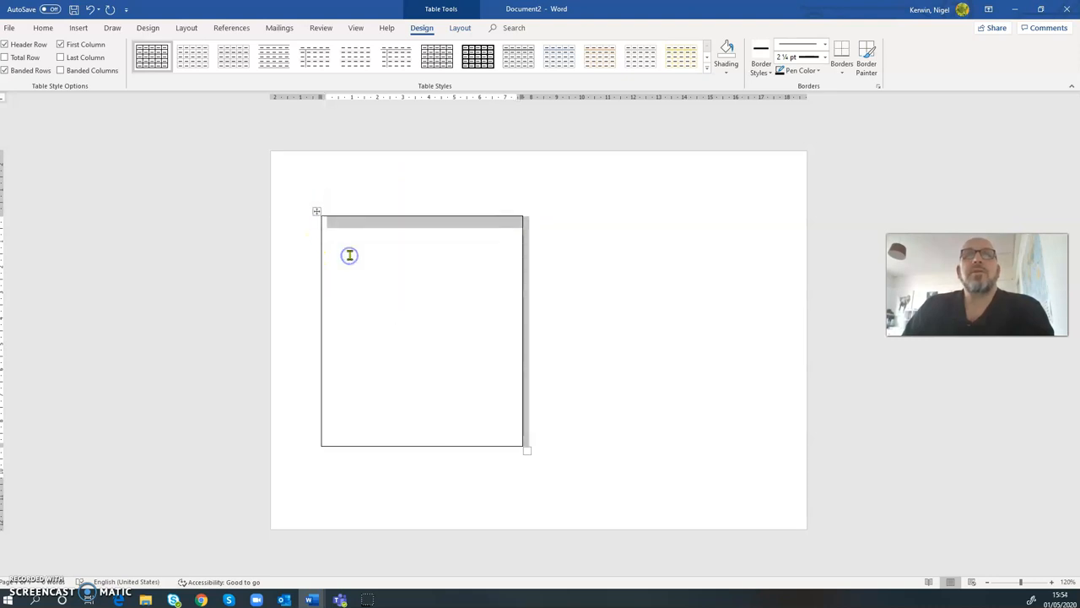
{"action": "left_click", "coordinate": [647, 234]}
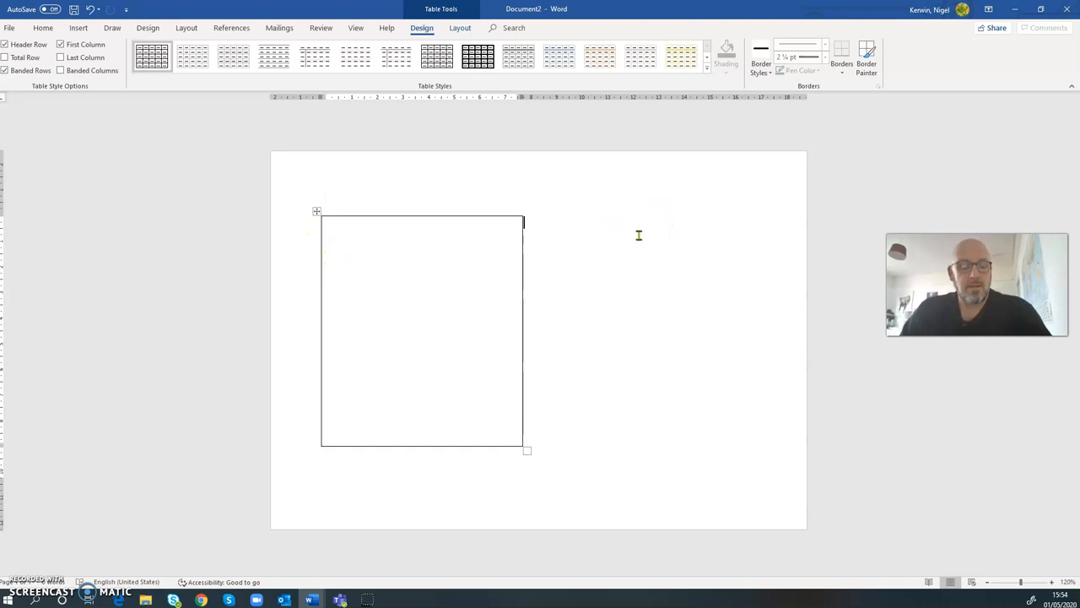
{"action": "key", "text": "ctrl+v"}
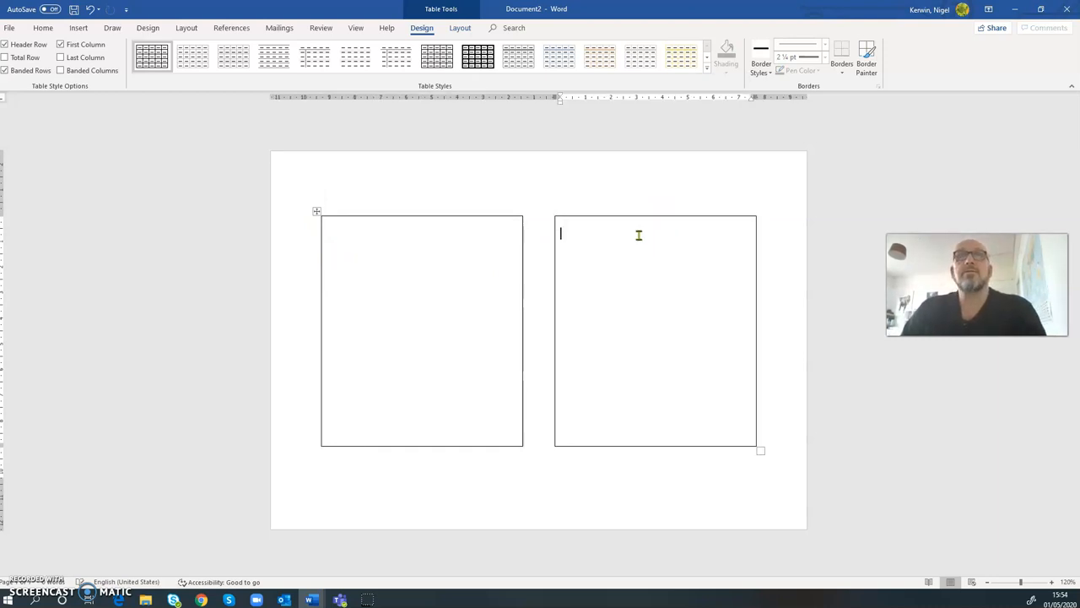
{"action": "left_click", "coordinate": [484, 353]}
{"action": "left_click", "coordinate": [648, 331]}
{"action": "left_click", "coordinate": [435, 330]}
{"action": "left_click", "coordinate": [668, 324]}
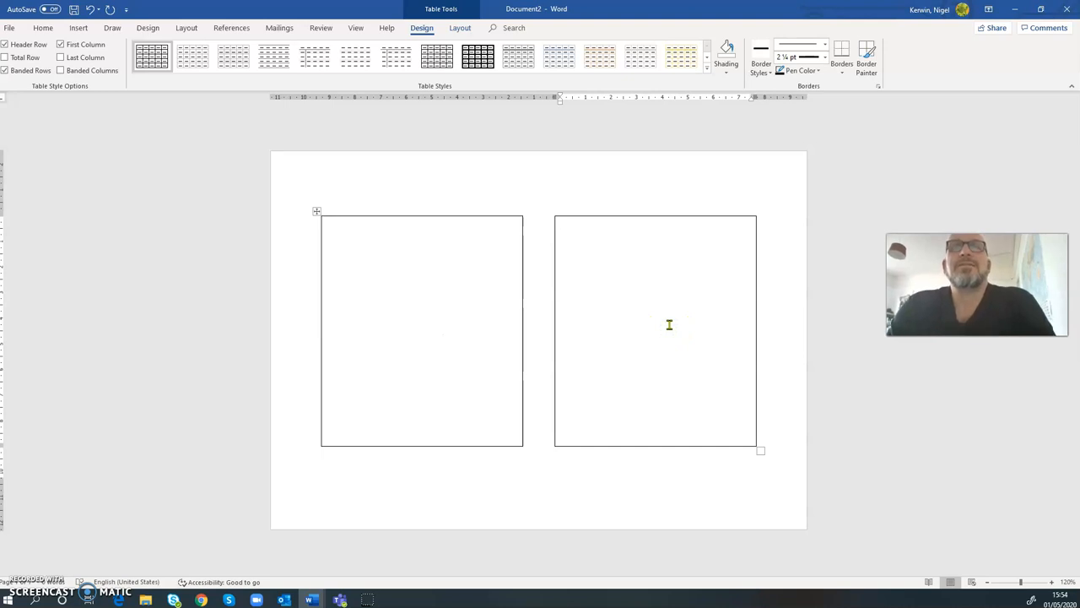
{"action": "left_click", "coordinate": [382, 237]}
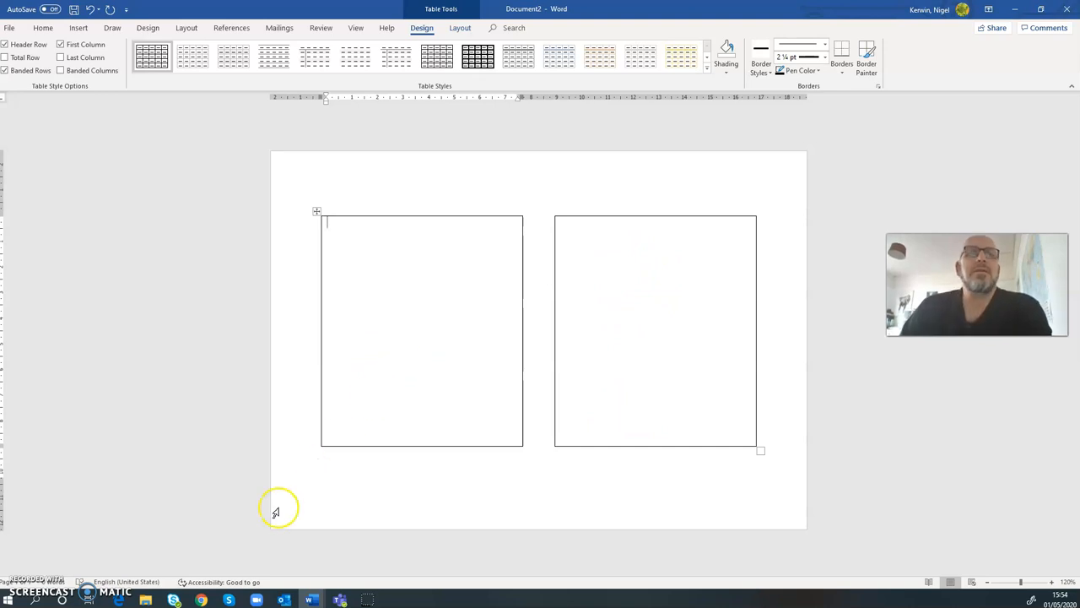
- Open the text file Menu - side by side - Fruit from the Word Text Files folder and place it beside the recipe page
{"action": "left_click", "coordinate": [146, 599]}
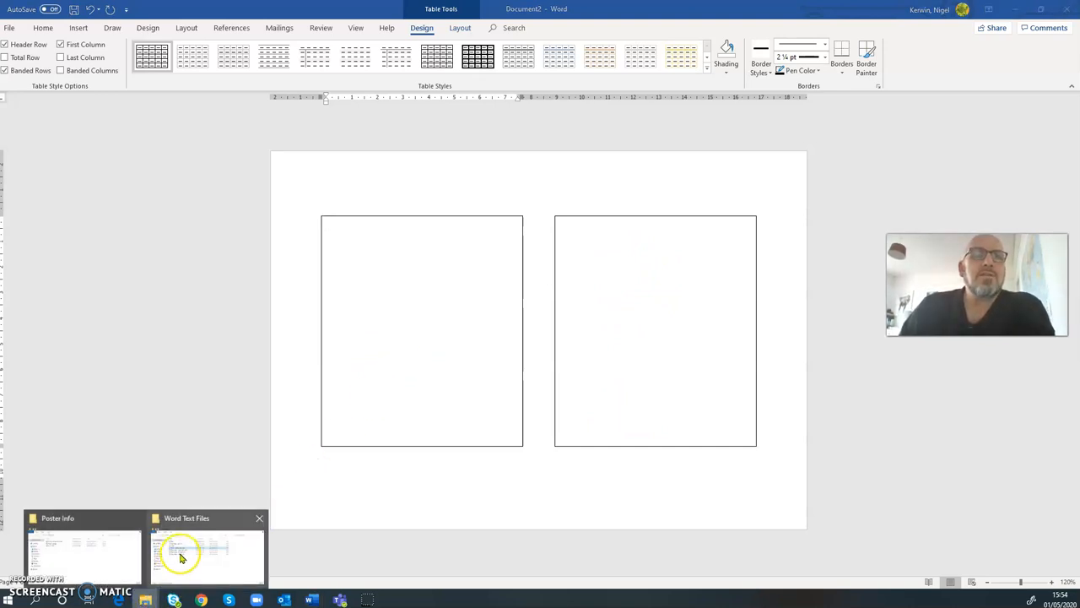
{"action": "left_click", "coordinate": [179, 558]}
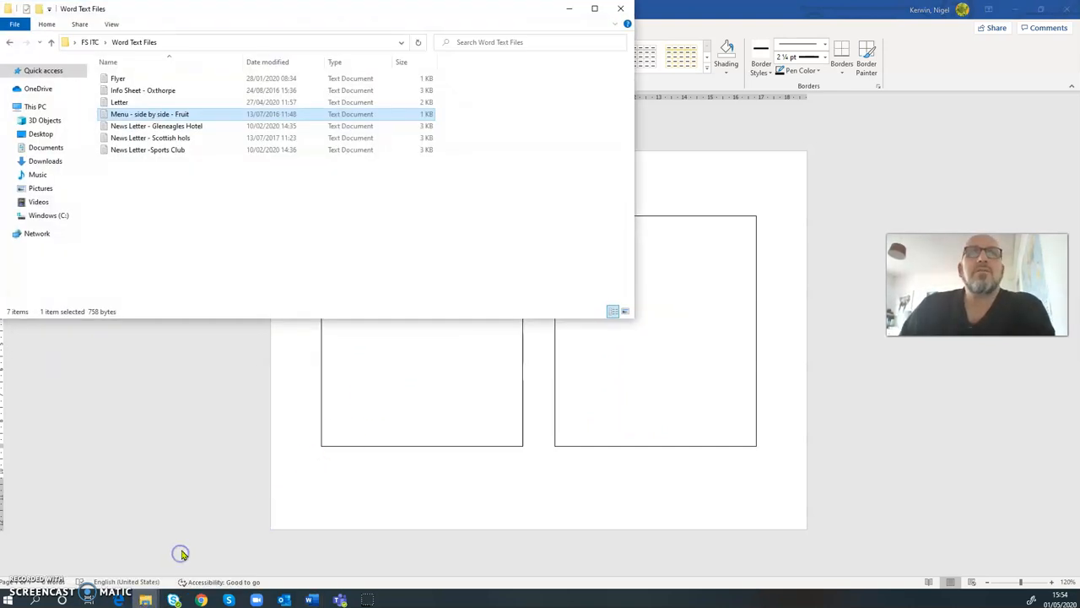
{"action": "double_click", "coordinate": [148, 116]}
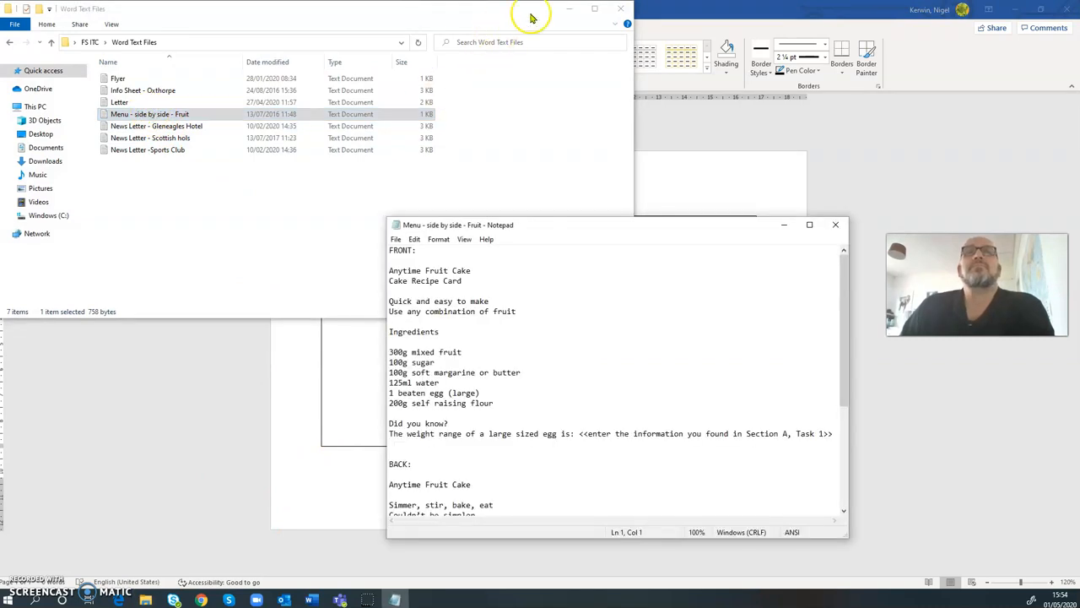
{"action": "left_click", "coordinate": [569, 8]}
{"action": "left_click_drag", "start_coordinate": [637, 219], "coordinate": [904, 103]}
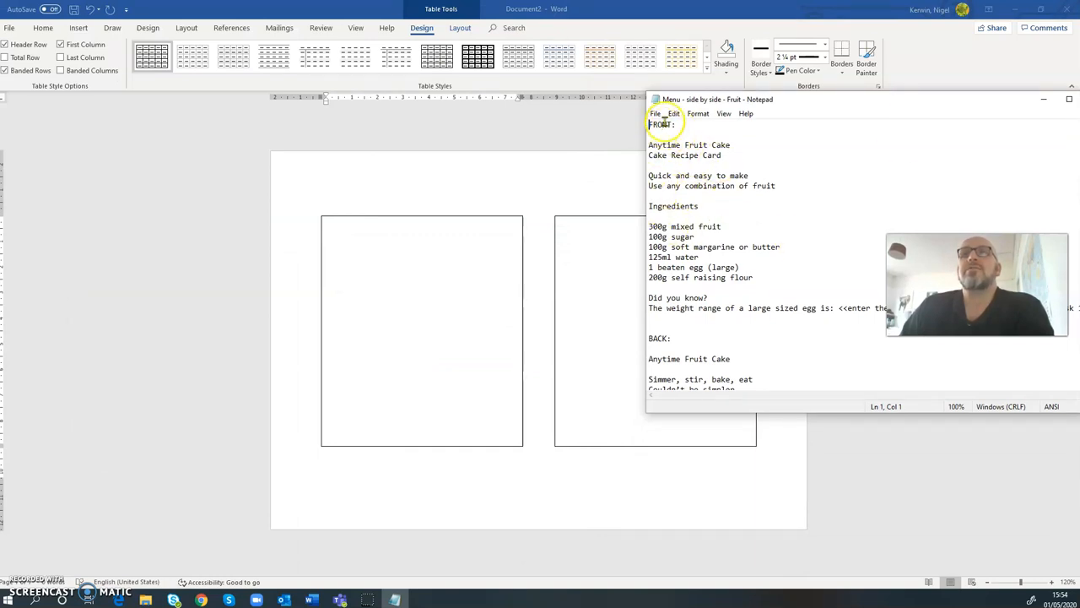
- Copy the FRONT text, from Anytime Fruit Cake through the egg weight line, and paste it into the first column's table cell
{"action": "left_click_drag", "start_coordinate": [650, 146], "coordinate": [1074, 307]}
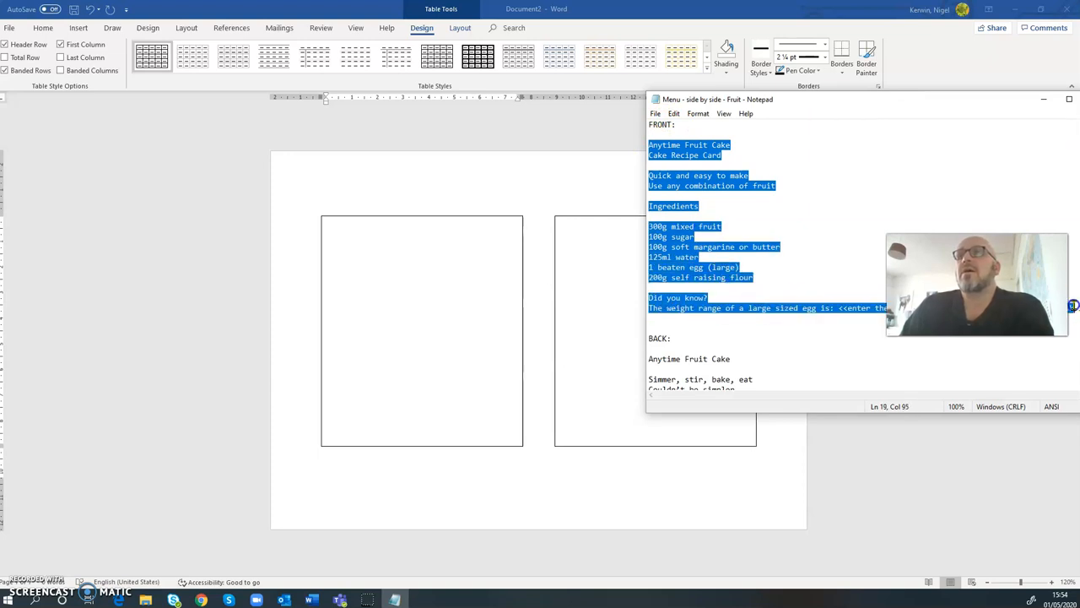
{"action": "right_click", "coordinate": [675, 246]}
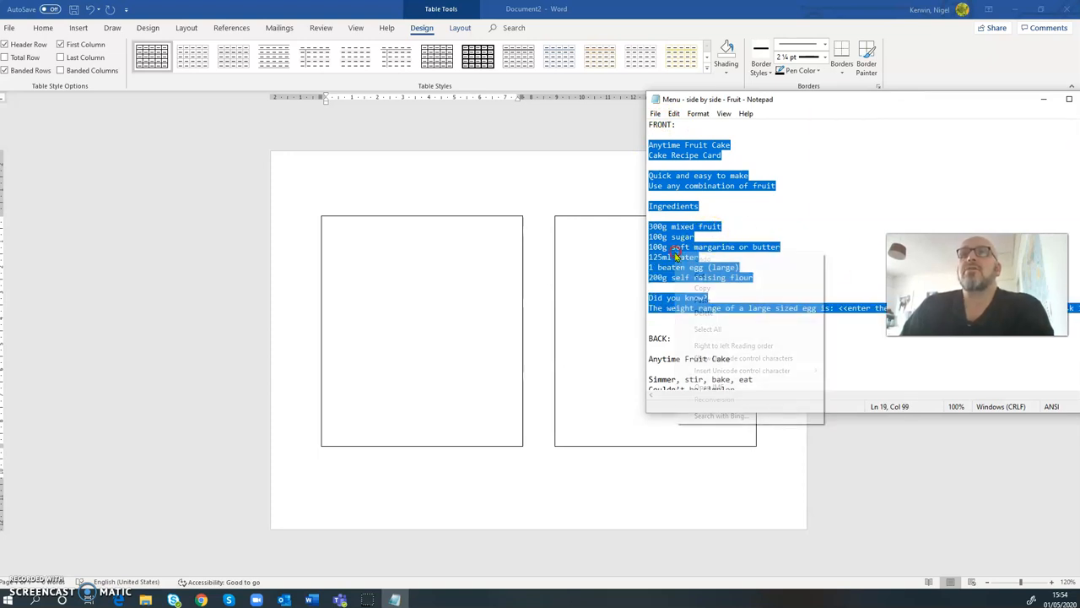
{"action": "left_click", "coordinate": [709, 286]}
{"action": "left_click", "coordinate": [334, 227]}
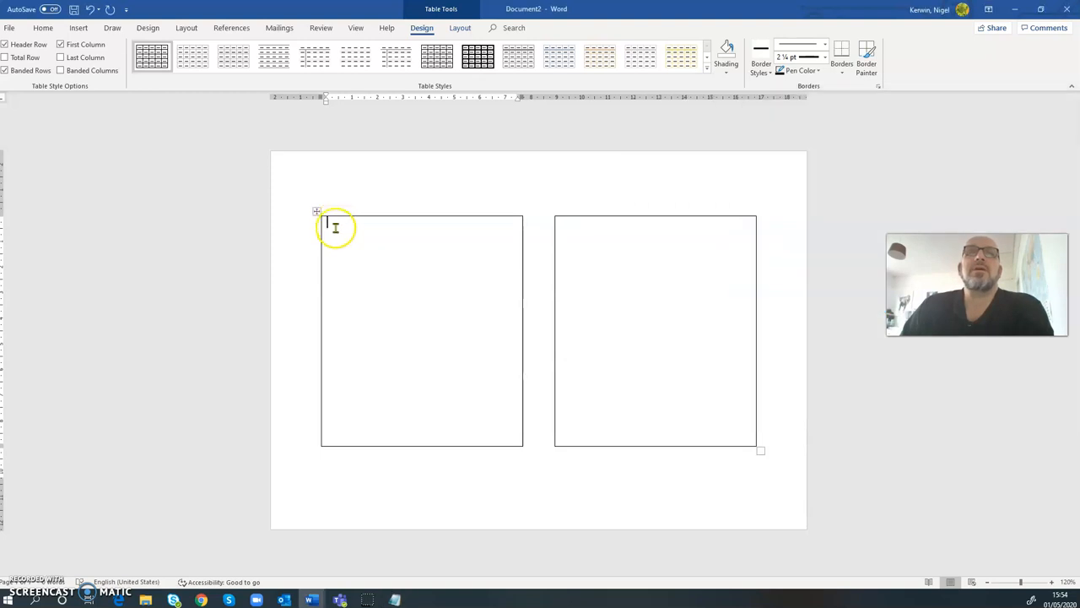
{"action": "right_click", "coordinate": [332, 224]}
{"action": "left_click", "coordinate": [359, 276]}
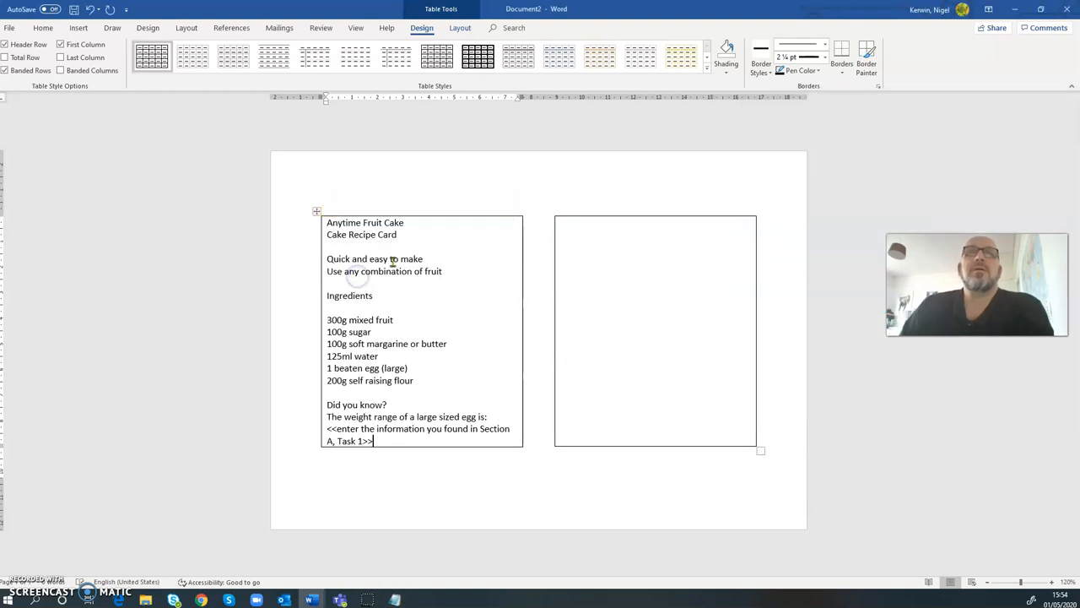